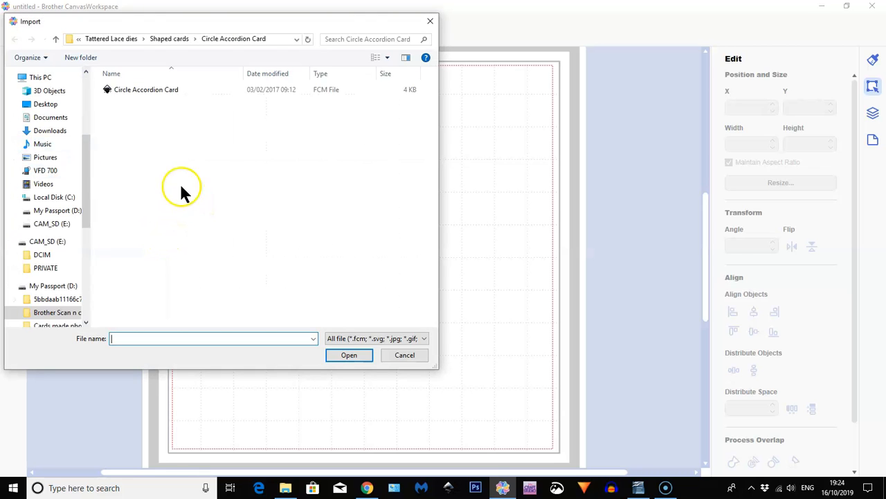
Browse the import location to the Craft Chop folder inside Brother Scan n cut.
left_click(79, 40)
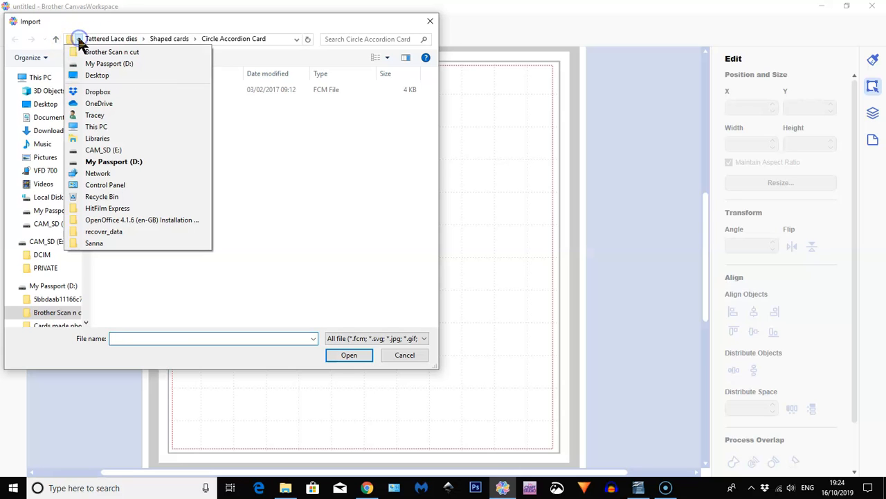
left_click(85, 54)
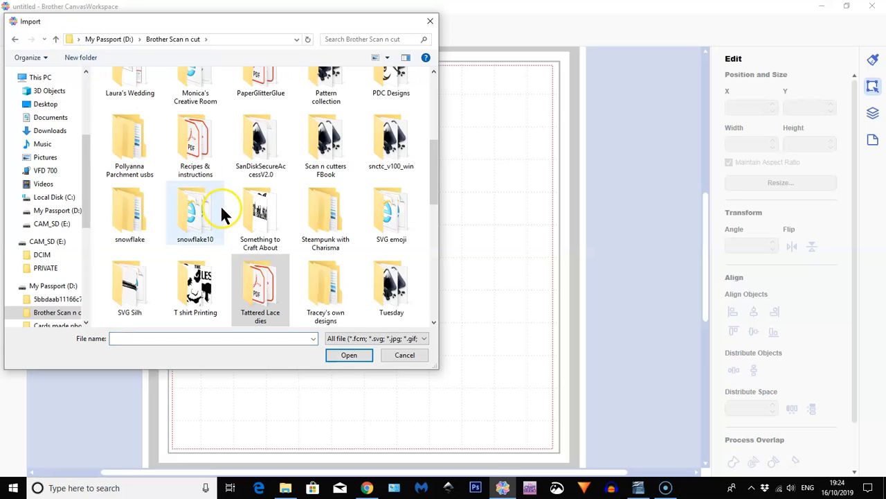
scroll(219, 202, "up", 5)
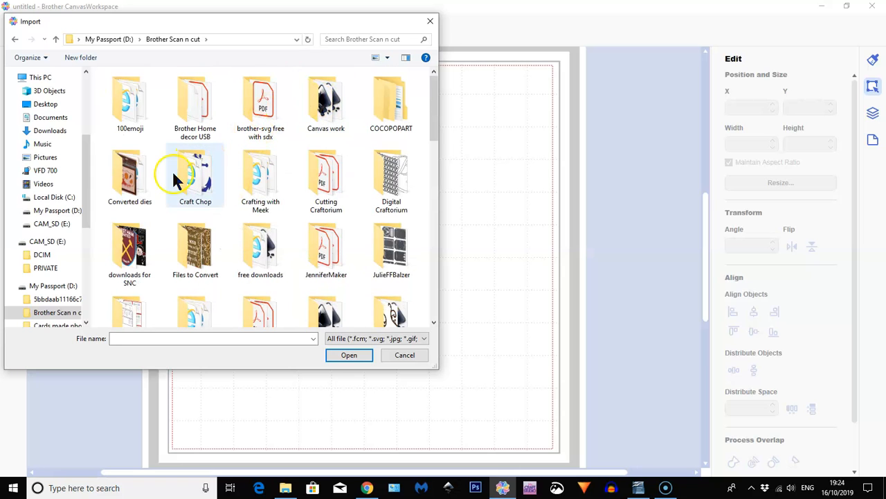
double_click(195, 177)
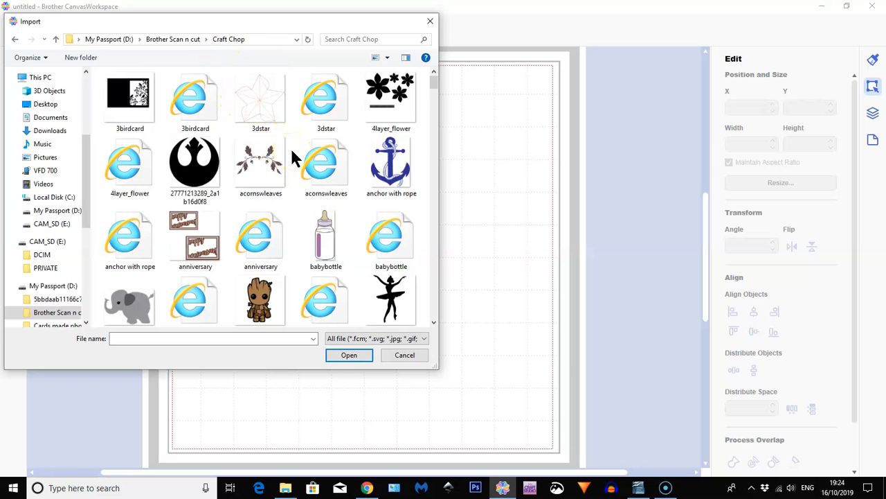
Import the birdhouse_1 design file onto the mat.
scroll(291, 148, "down", 3)
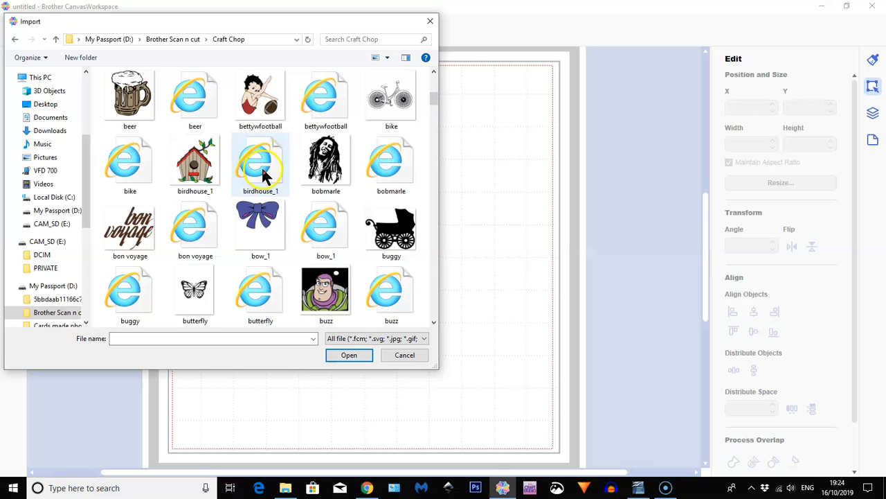
left_click(267, 173)
double_click(268, 173)
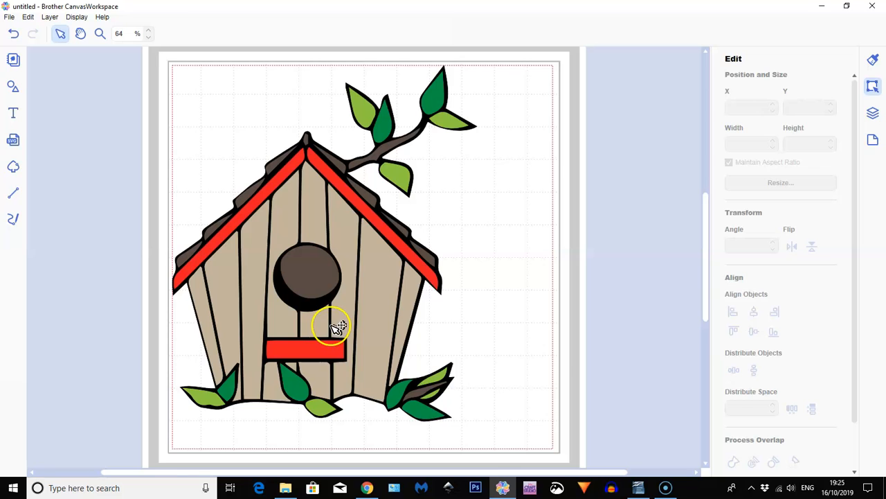
scroll(332, 325, "down", 1)
scroll(489, 235, "up", 1)
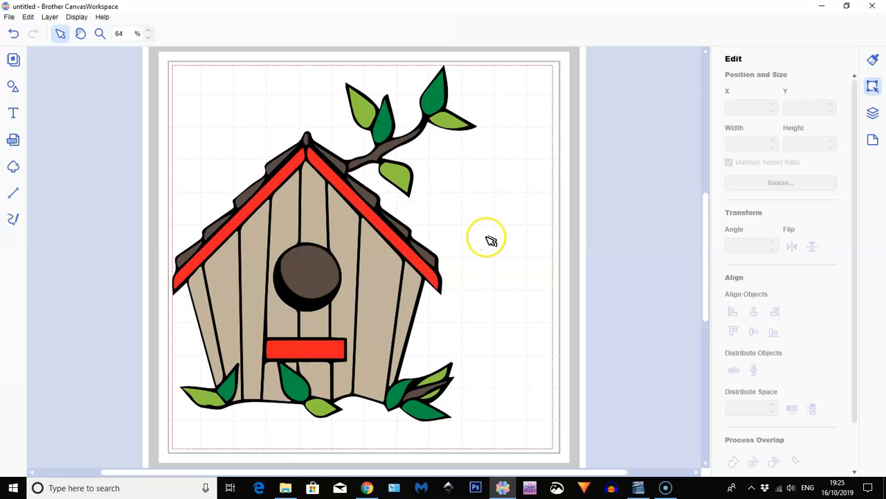
Move the black silhouette off the coloured birdhouse pieces to about X 7.84", Y -1.35".
left_click(427, 294)
left_click_drag(428, 294, 678, 247)
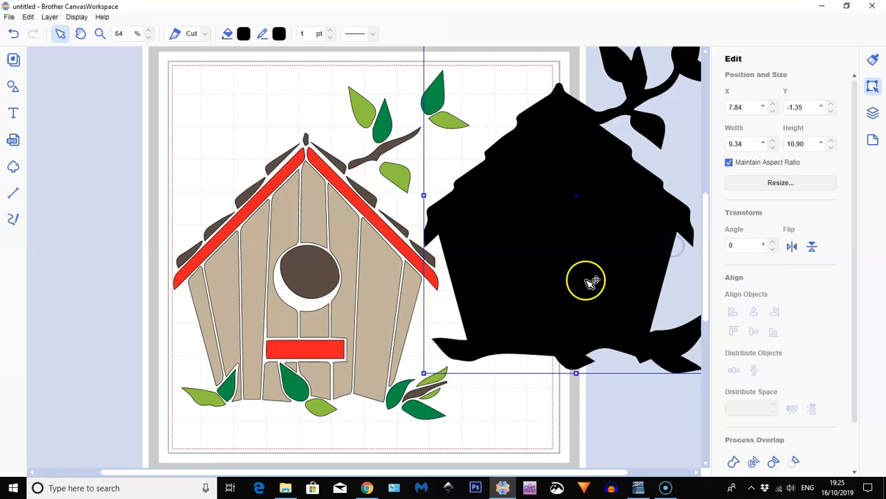
Select several wall planks of the birdhouse one by one to check whether they are separate shapes.
left_click(382, 317)
left_click(331, 311)
left_click(317, 317)
left_click(271, 324)
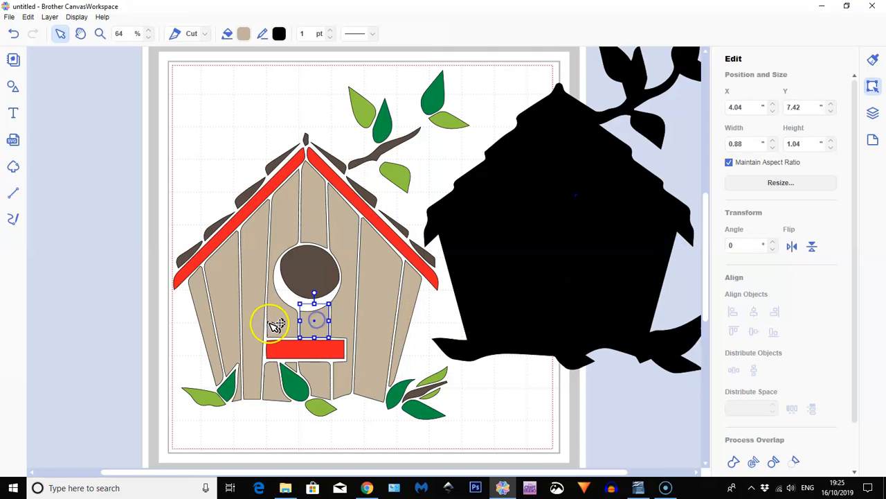
left_click(280, 317)
left_click(254, 316)
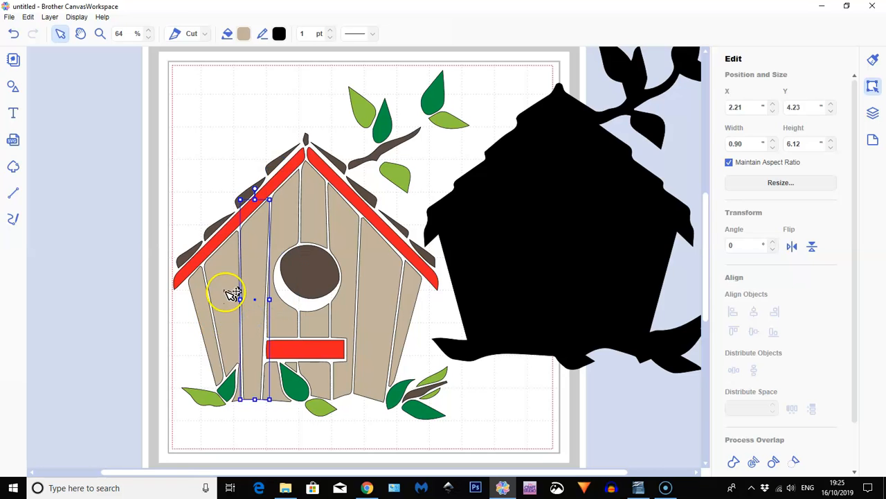
left_click(232, 294)
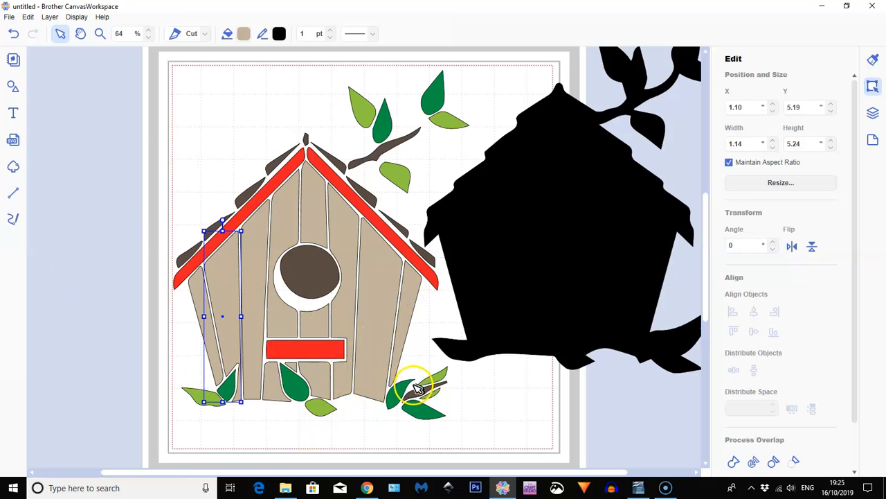
Move the black silhouette further clear to about X 8.46", Y -2.17", and group all the coloured birdhouse pieces without it.
left_click_drag(560, 253, 575, 229)
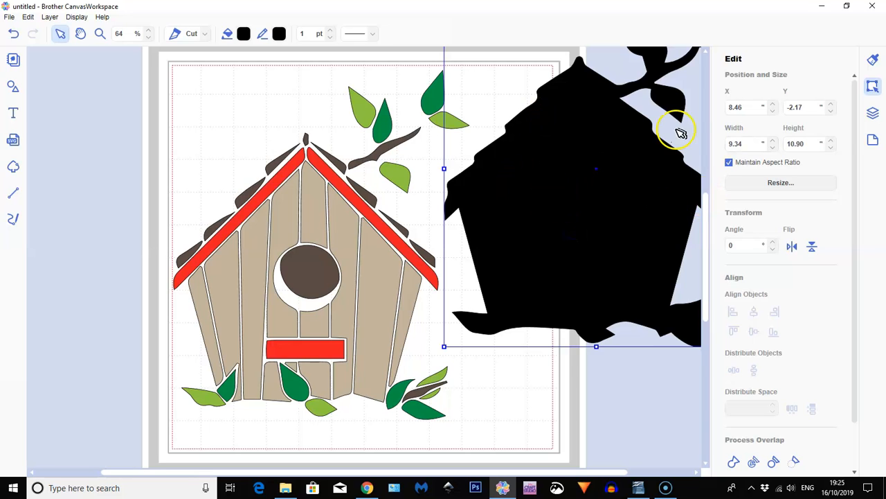
left_click(873, 114)
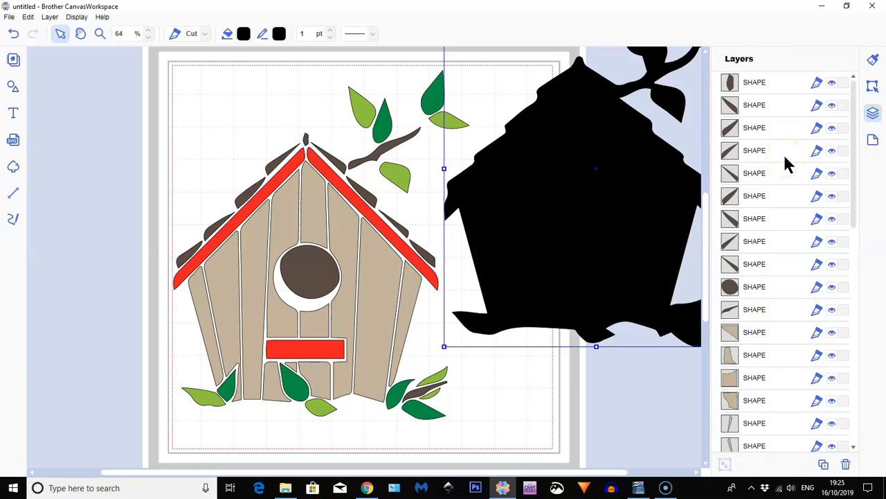
left_click_drag(174, 61, 466, 425)
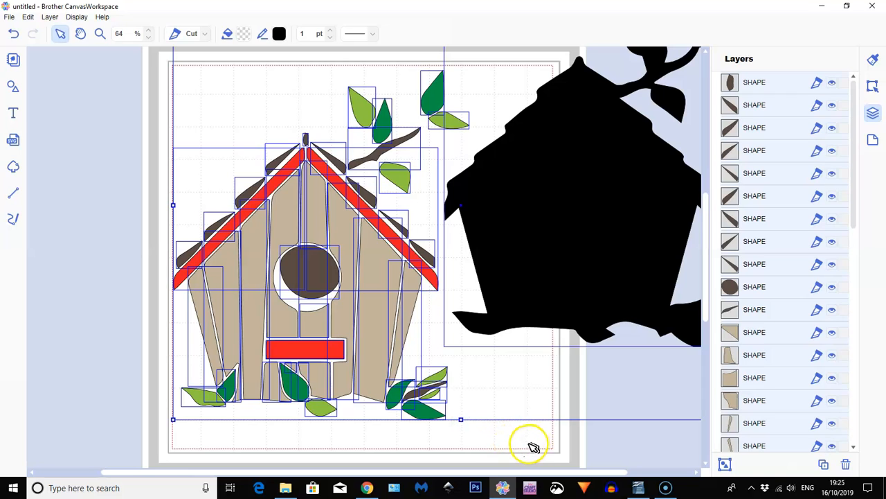
left_click(604, 217, "shift")
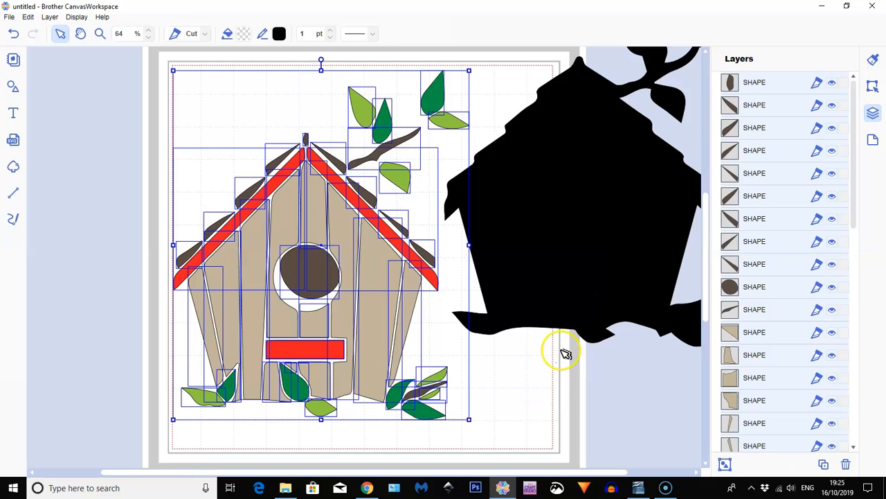
left_click(49, 17)
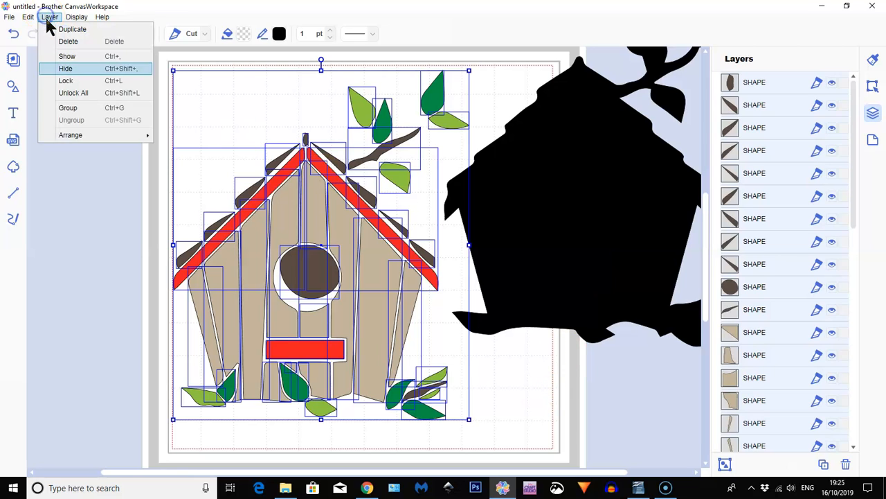
left_click(68, 108)
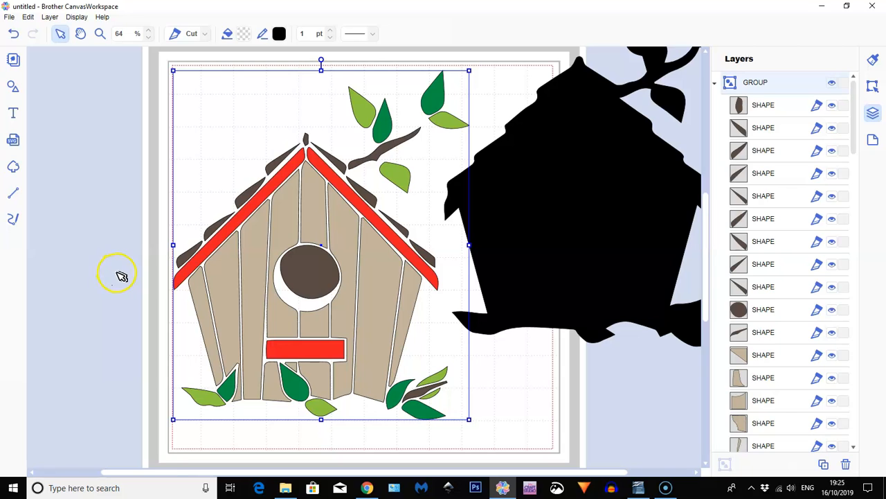
Collapse and hide the group of coloured pieces and move the black silhouette fully onto the mat.
left_click(716, 84)
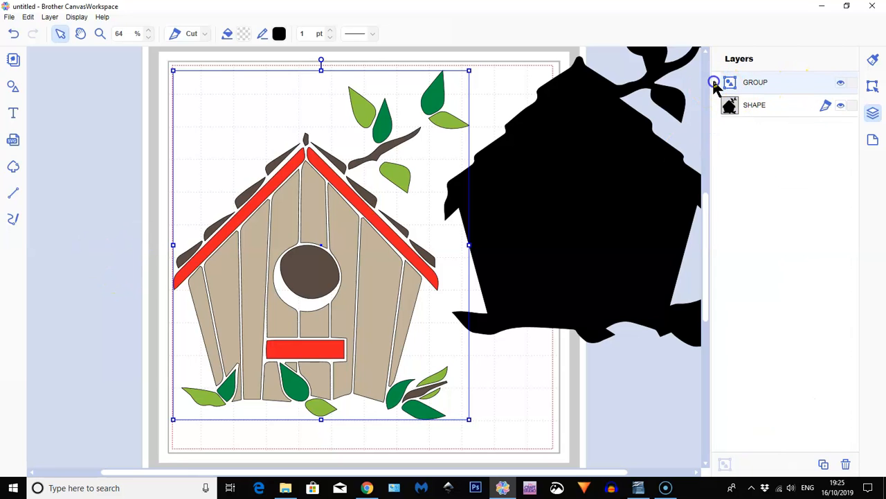
left_click(841, 83)
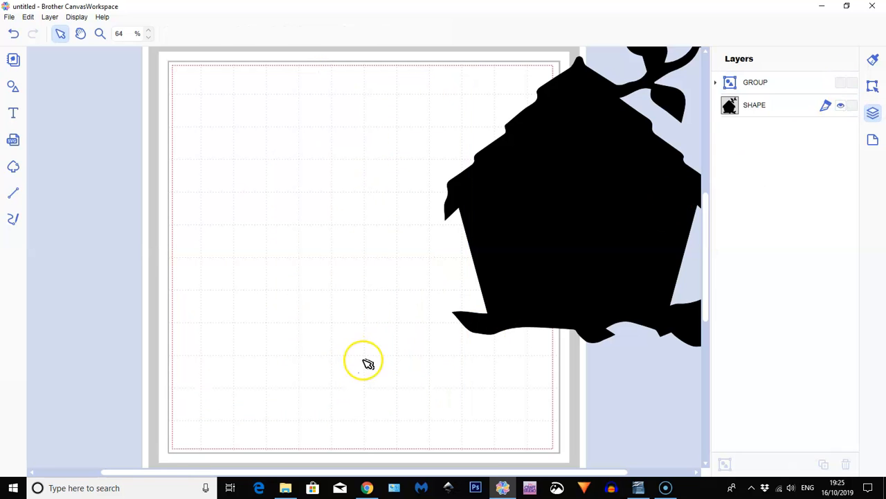
left_click_drag(607, 200, 353, 288)
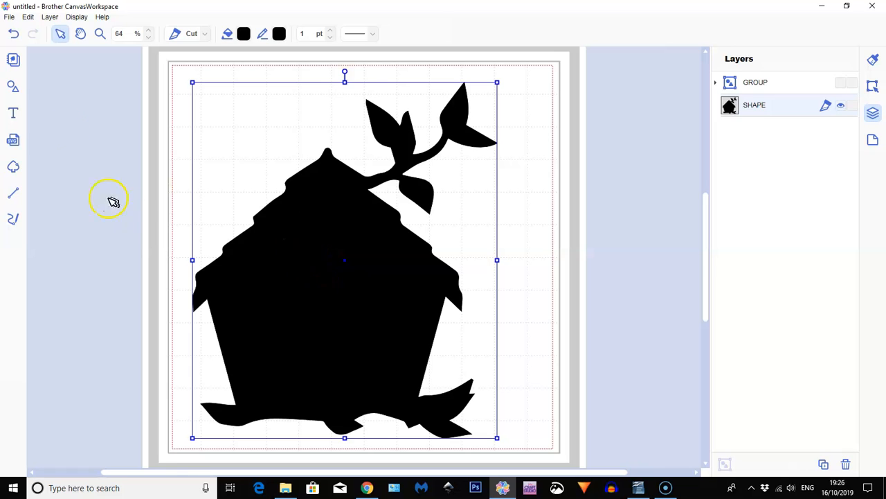
left_click(9, 17)
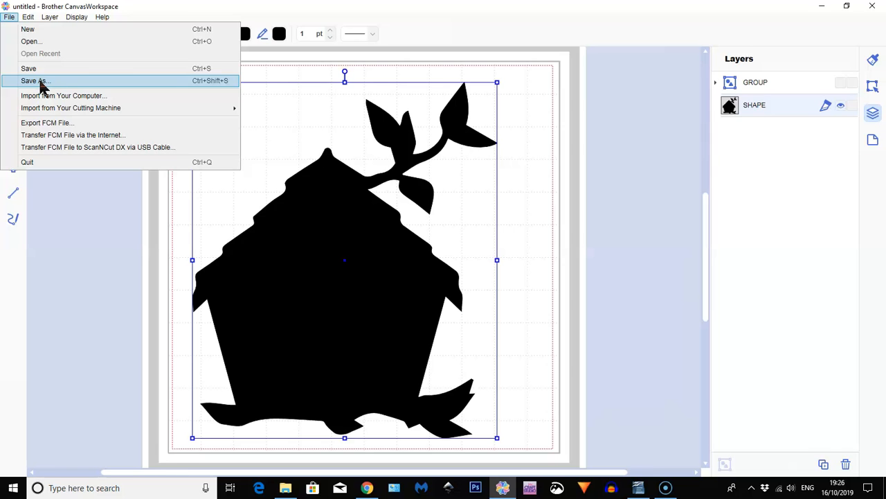
left_click(38, 81)
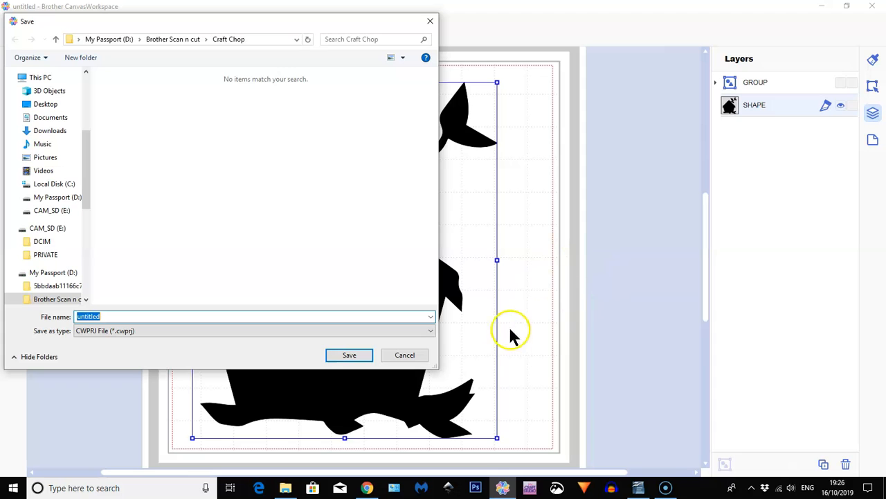
left_click(405, 355)
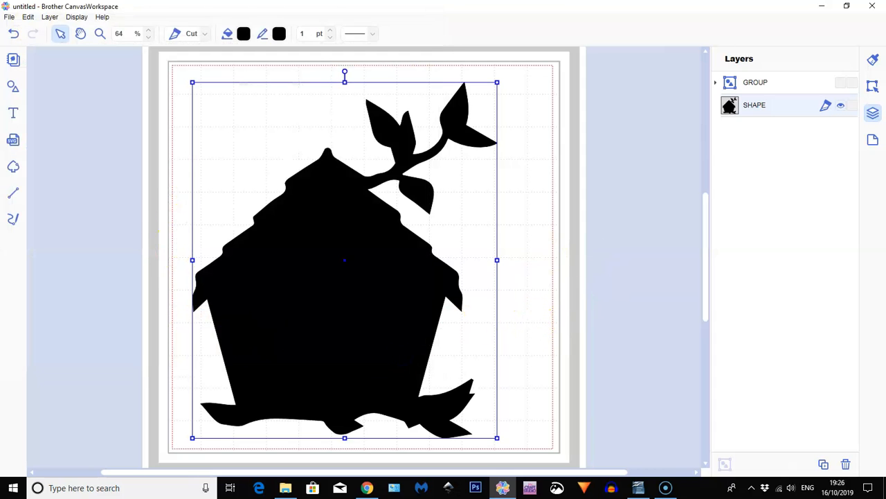
left_click(9, 17)
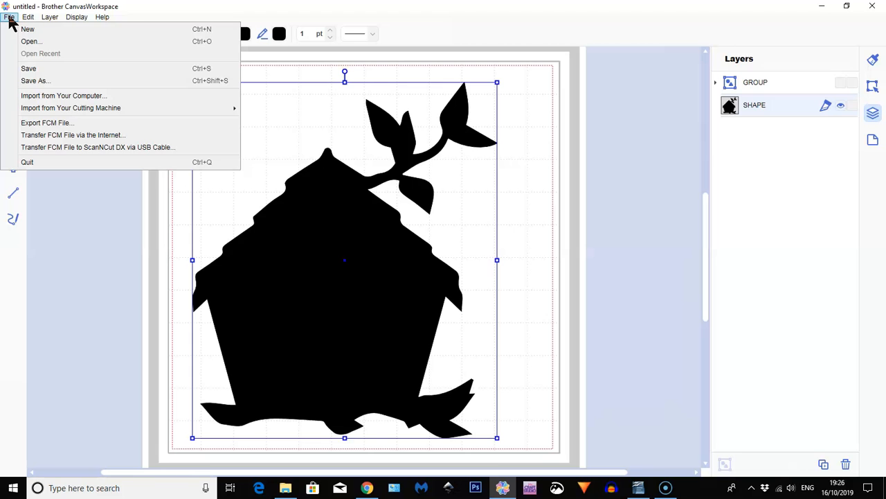
left_click(47, 123)
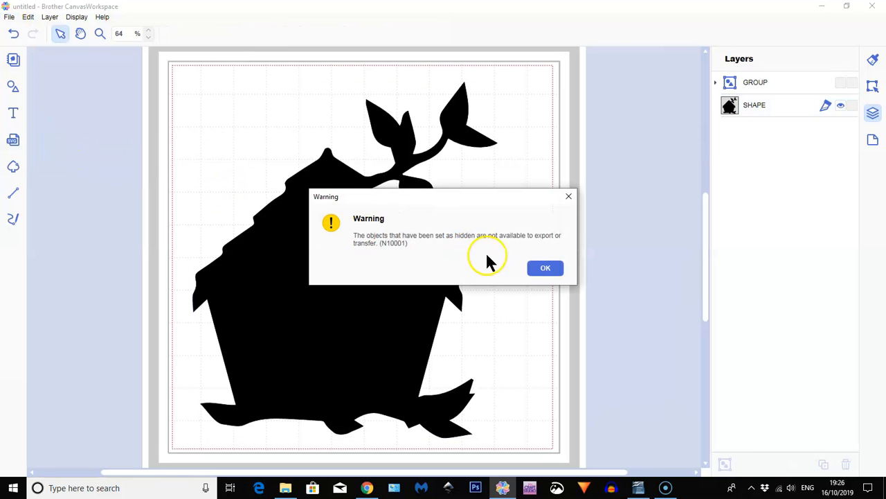
left_click(542, 272)
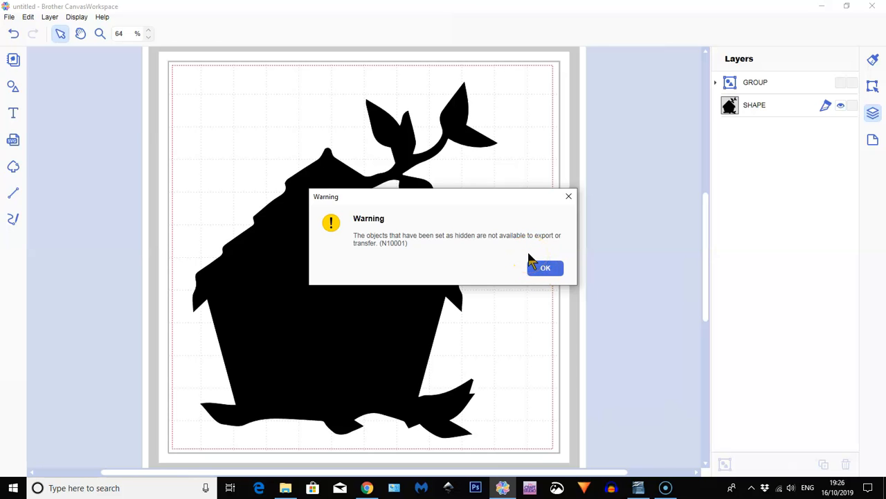
left_click(540, 272)
left_click(543, 275)
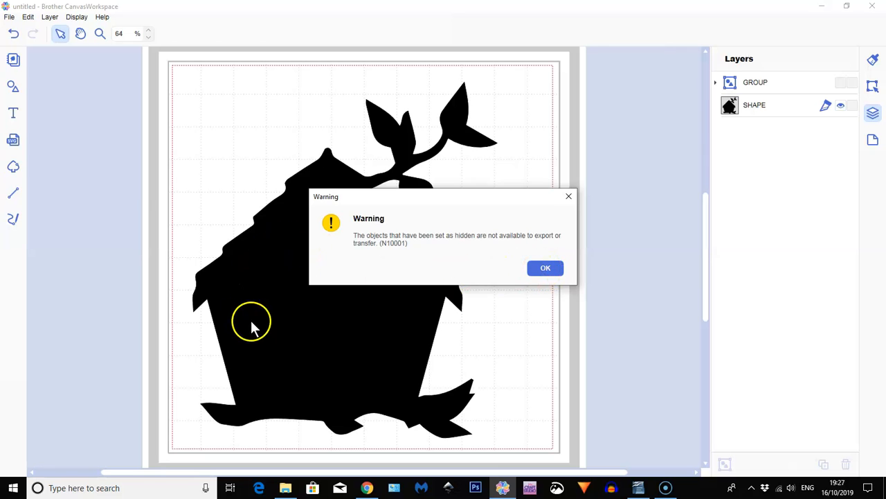
left_click(544, 271)
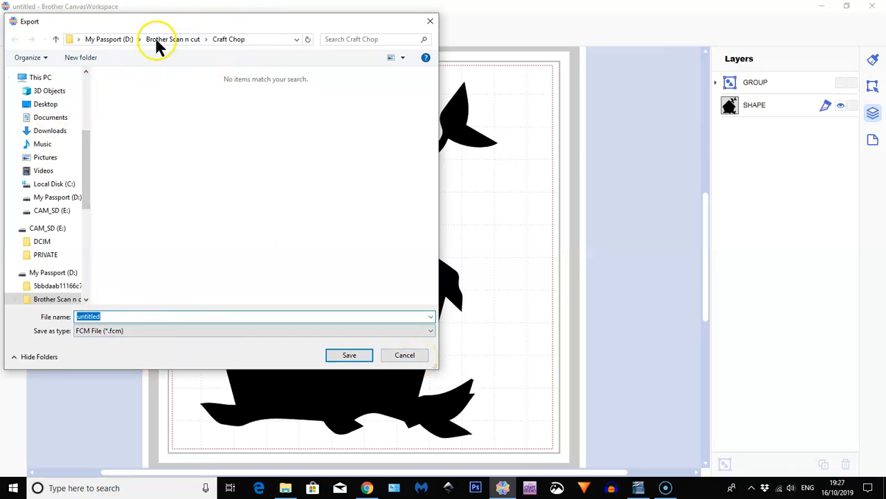
left_click(406, 358)
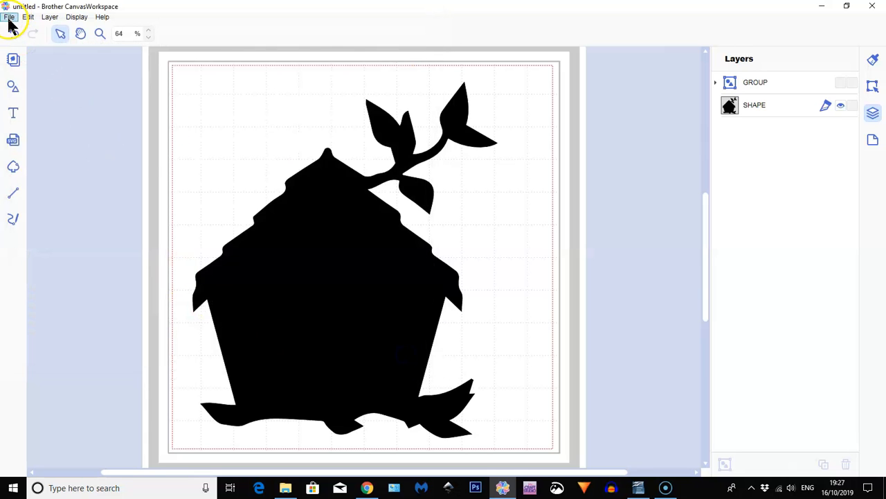
Transfer the visible black silhouette as an FCM file to the registered cutting machine via the internet.
left_click(9, 18)
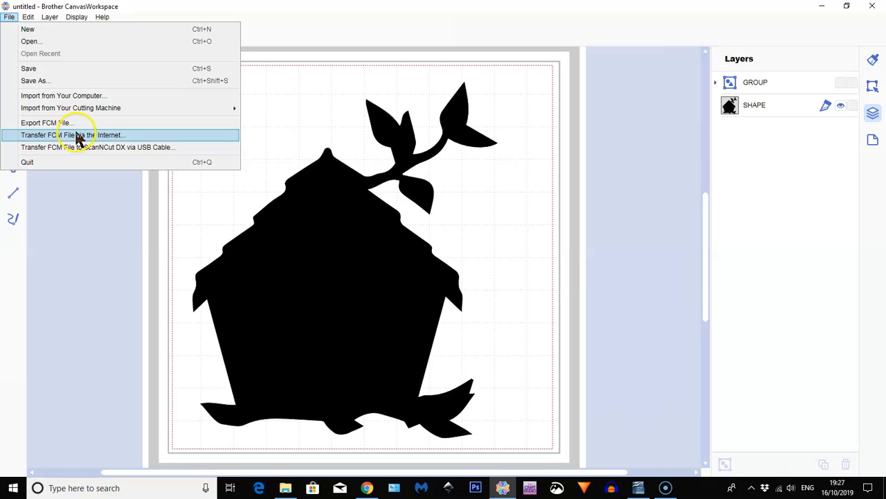
left_click(79, 137)
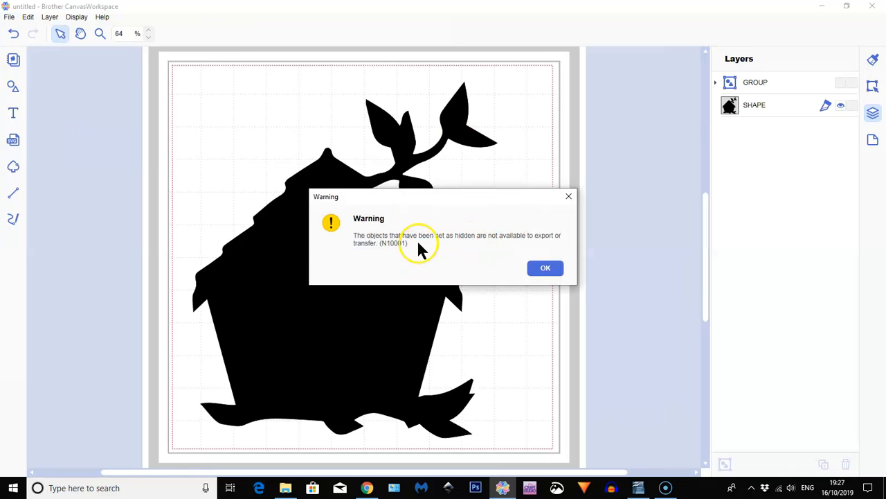
left_click(546, 269)
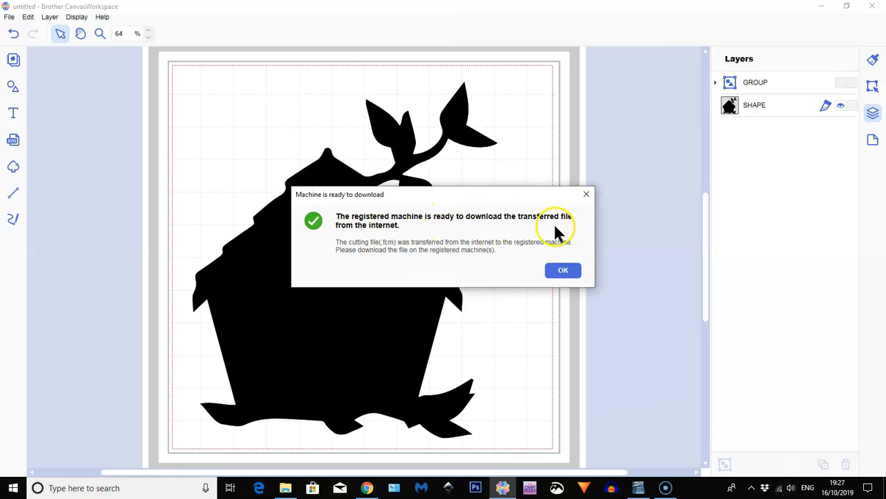
left_click(562, 271)
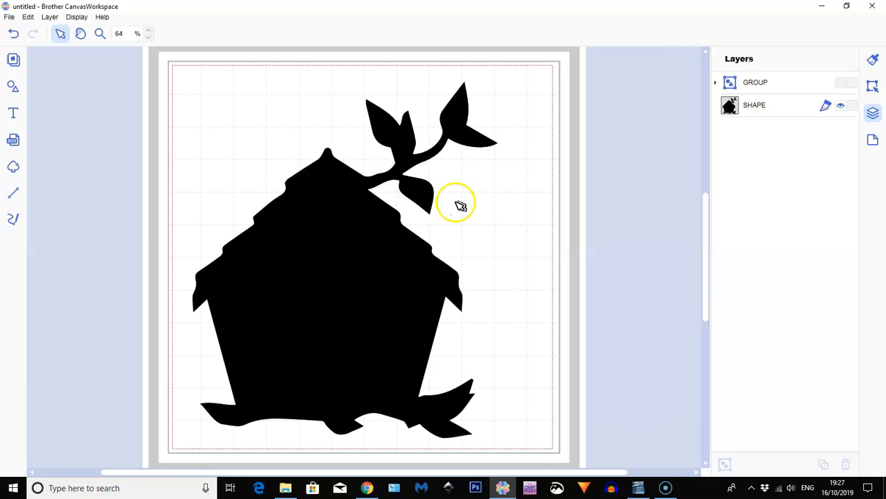
Show the hidden group of coloured pieces and line up the black silhouette behind them to form the complete birdhouse.
left_click(840, 83)
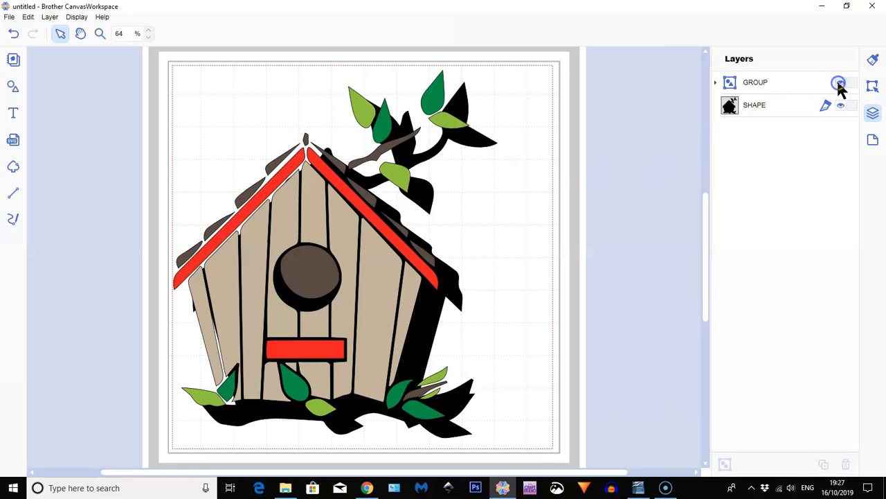
left_click(442, 319)
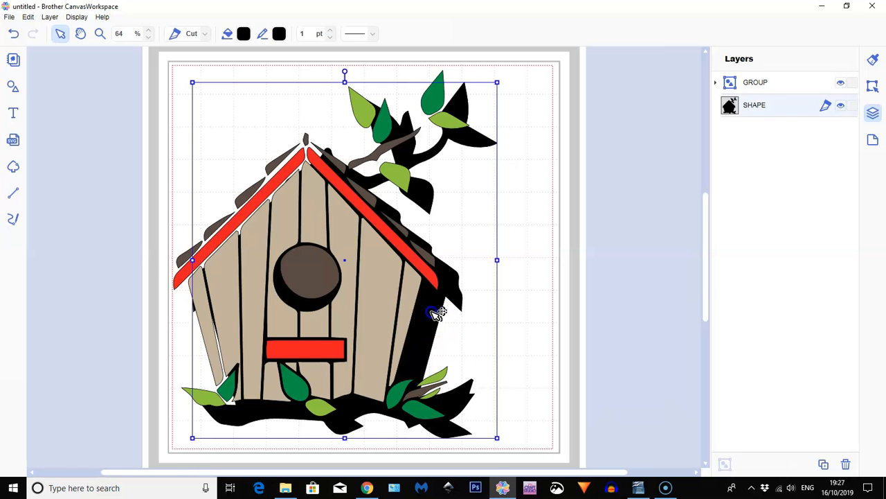
left_click_drag(426, 306, 421, 301)
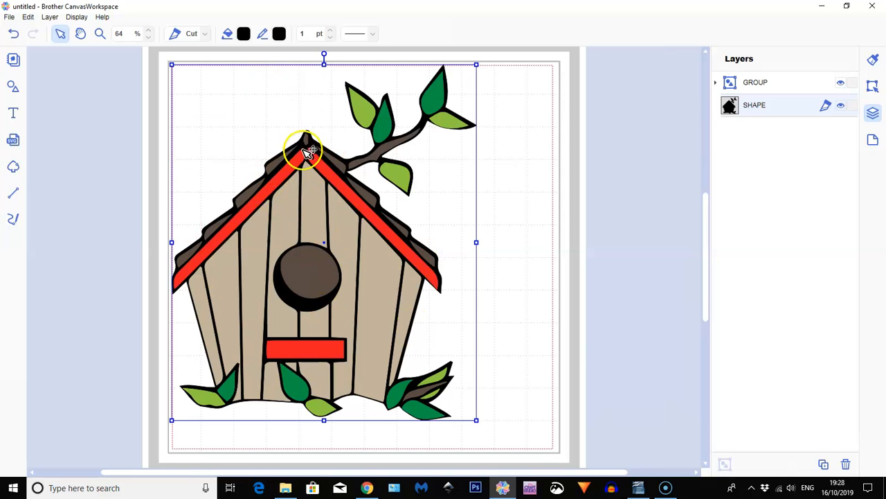
Move the black silhouette away from the coloured pieces and delete it.
left_click_drag(443, 277, 753, 226)
left_click(505, 223)
key("Delete")
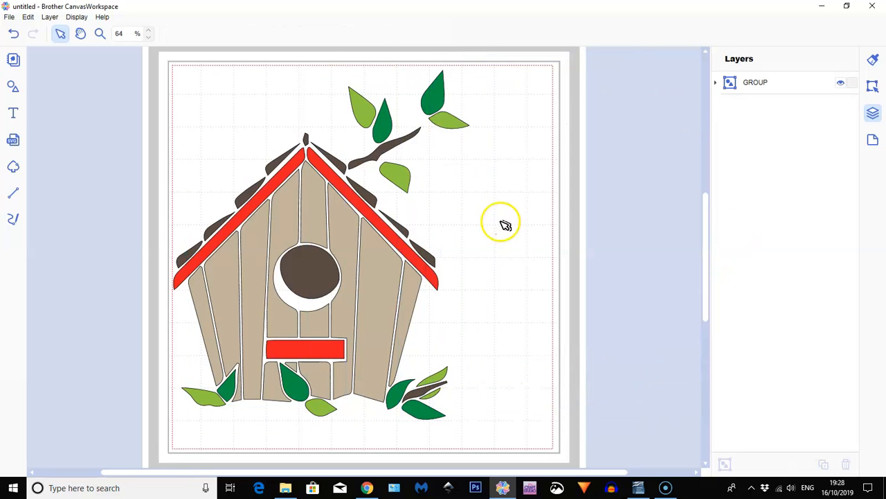
Ungroup the coloured birdhouse pieces and clear the selection.
left_click(315, 343)
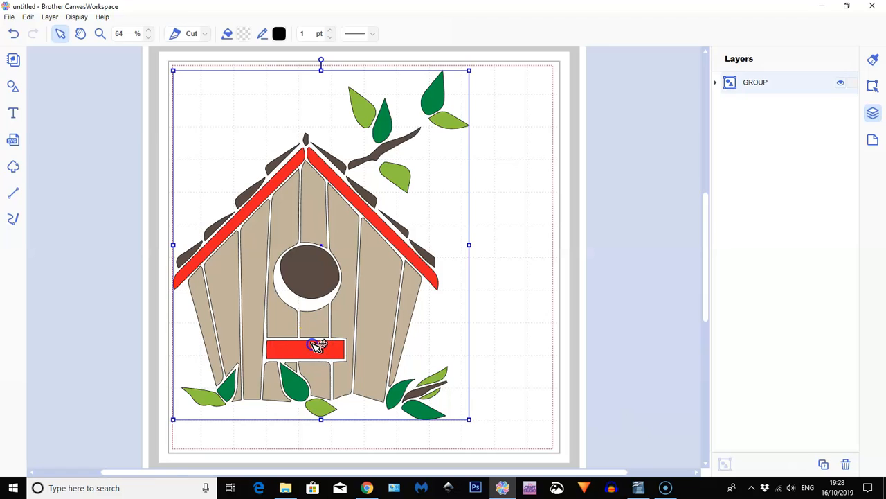
left_click(49, 17)
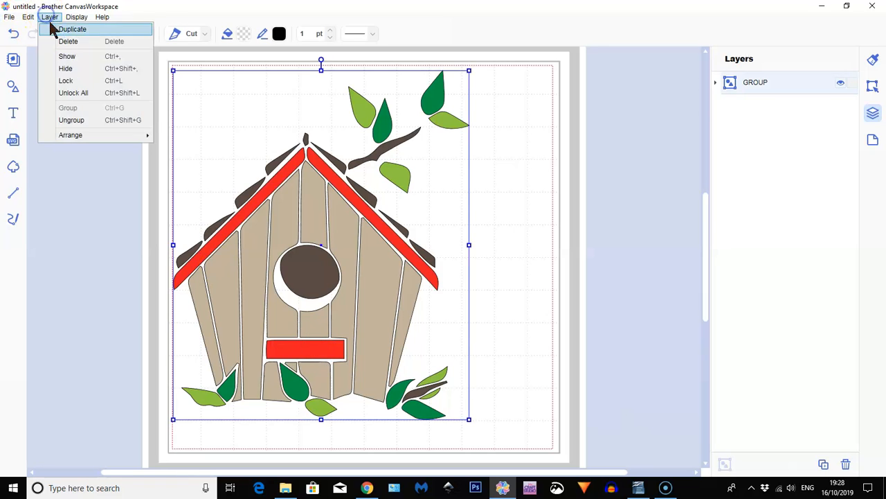
left_click(76, 121)
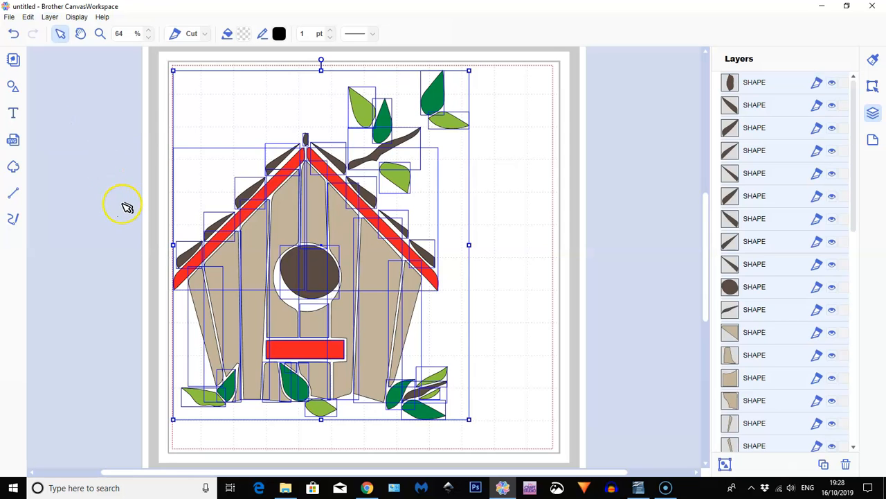
left_click(127, 204)
Move the red perch bar and both red roof strips together to the upper-right corner of the mat.
left_click(293, 349)
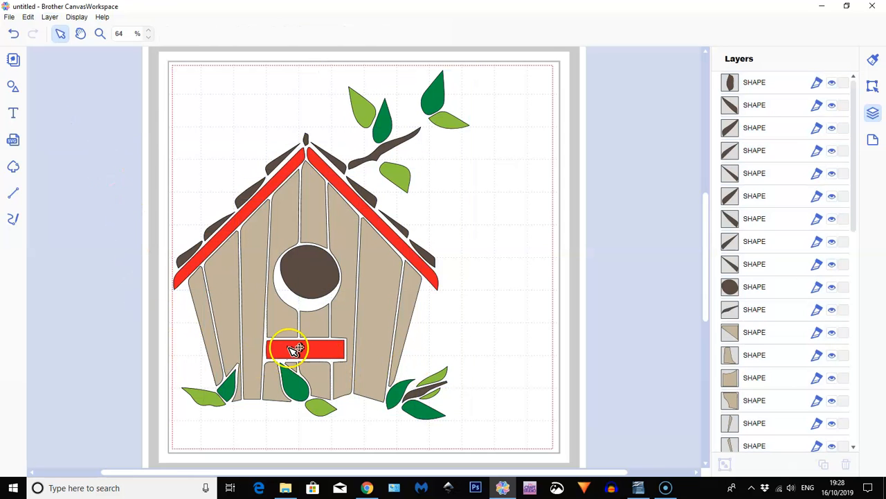
left_click_drag(295, 350, 541, 104)
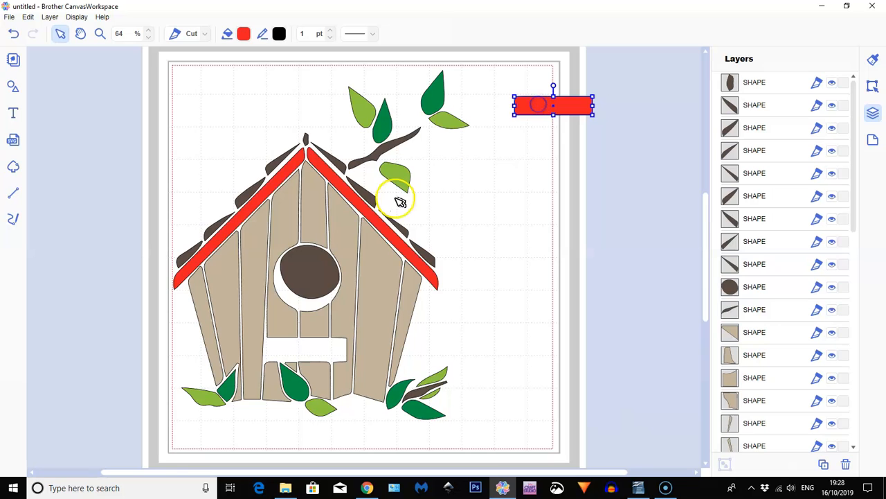
left_click_drag(380, 215, 599, 132)
left_click_drag(266, 190, 605, 116)
Move the brown entrance hole, the upper branch and the roof tile beside the peak to the upper-left corner of the mat.
left_click_drag(316, 281, 233, 112)
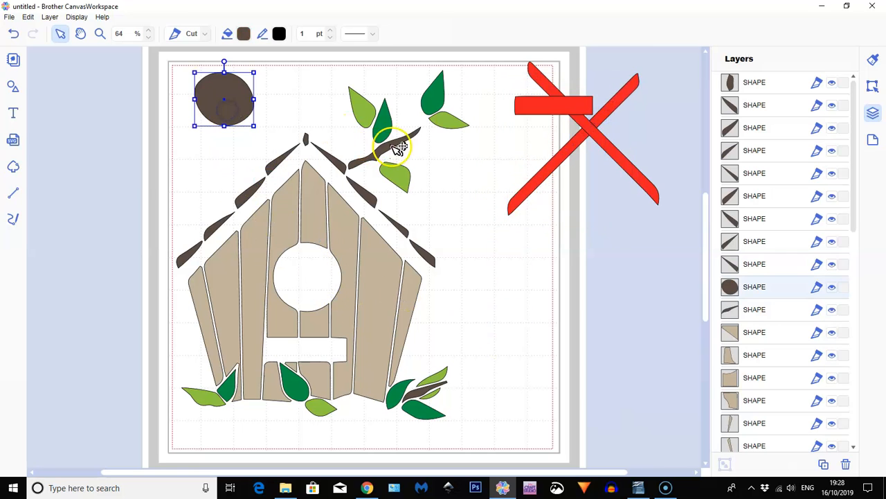
left_click_drag(401, 151, 269, 116)
left_click_drag(313, 137, 263, 113)
left_click(345, 165)
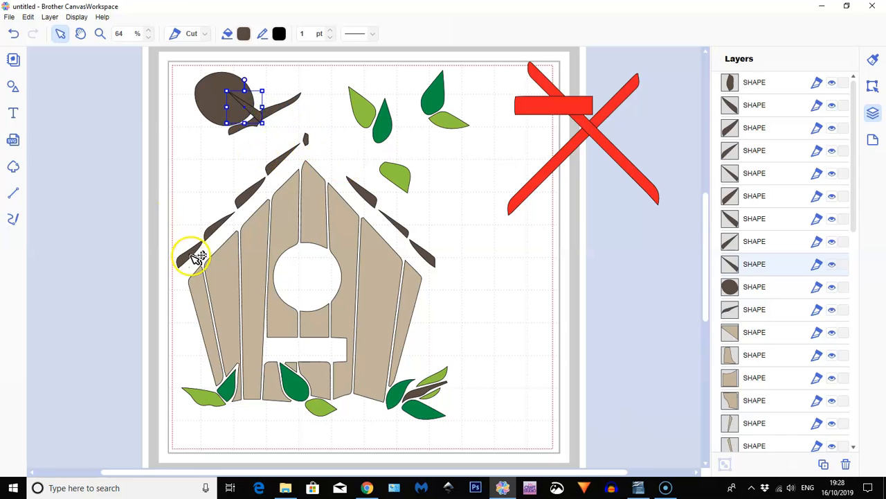
Select the remaining brown roof pieces together and move them up beside the brown entrance hole.
left_click(193, 256)
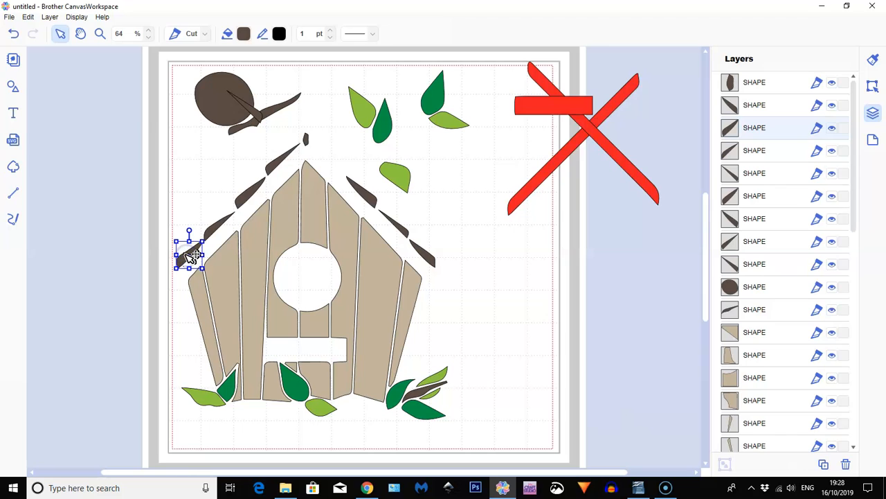
left_click(213, 223, "shift")
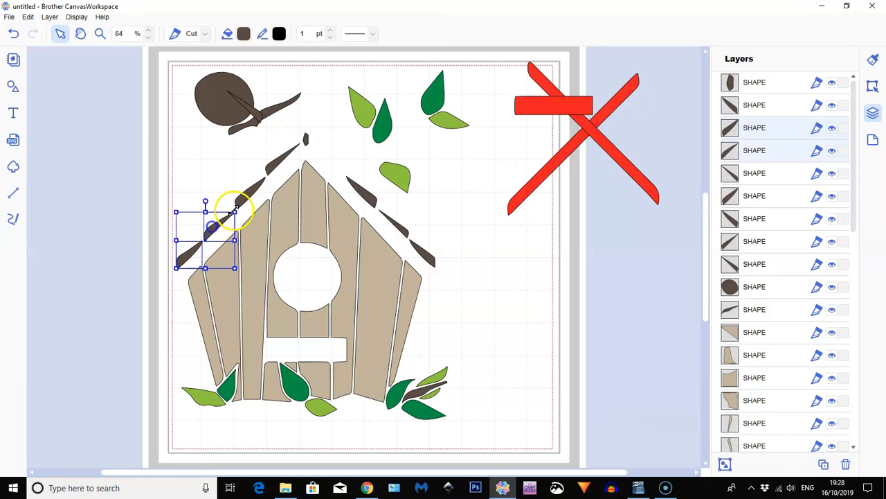
left_click(251, 191, "shift")
left_click(279, 163, "shift")
left_click(307, 139, "shift")
left_click(362, 192, "shift")
left_click(403, 228, "shift")
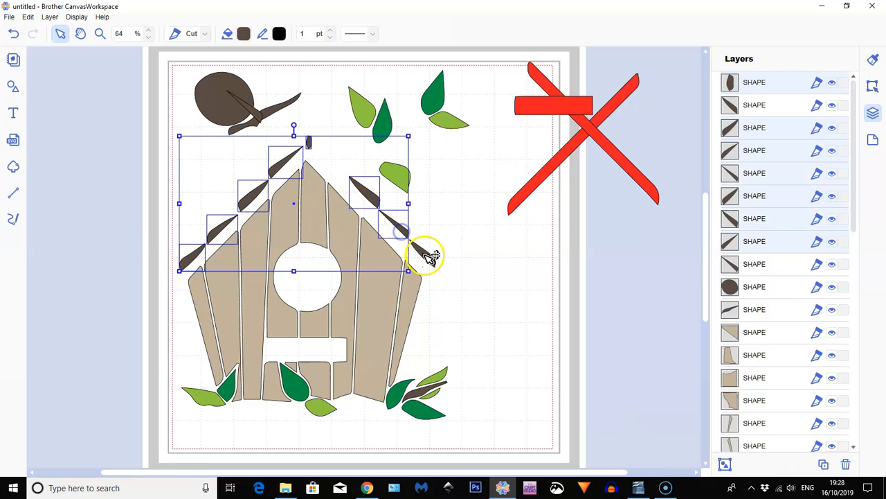
left_click(422, 253, "shift")
left_click_drag(280, 172, 146, 87)
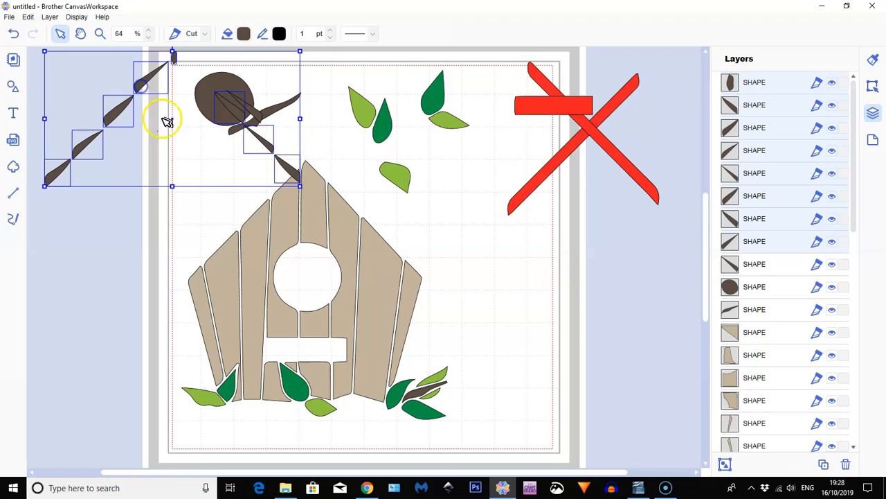
Move the stray brown roof tile and the small twig at the birdhouse's base onto the pile of brown pieces.
left_click(184, 206)
left_click_drag(283, 159, 236, 97)
left_click_drag(419, 391, 176, 77)
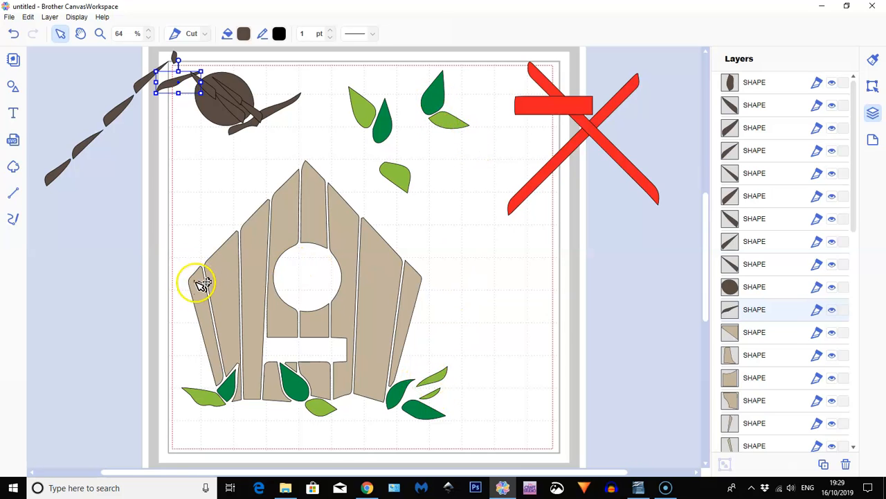
Move all the green leaves at the birdhouse's base up beside the other leaves near the top of the mat.
left_click_drag(304, 388, 441, 155)
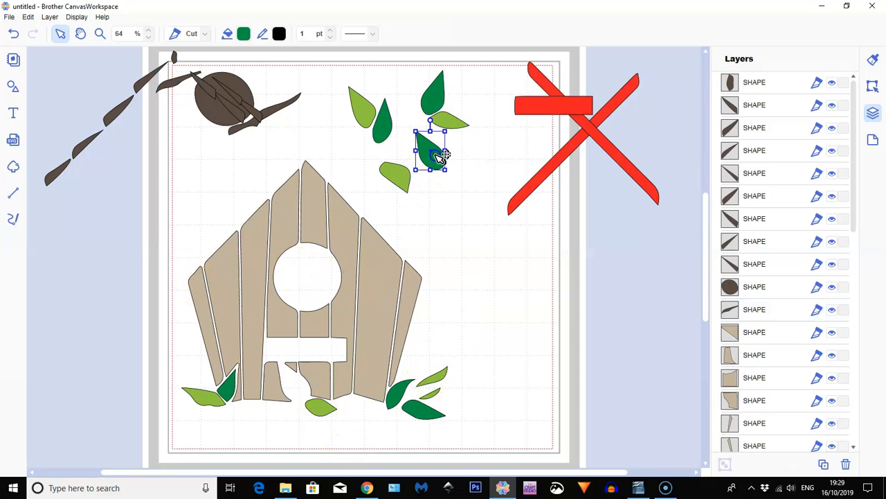
left_click_drag(419, 410, 474, 147)
left_click_drag(399, 392, 461, 172)
left_click_drag(440, 384, 462, 184)
left_click_drag(319, 410, 458, 204)
left_click_drag(238, 390, 410, 85)
left_click_drag(208, 394, 381, 81)
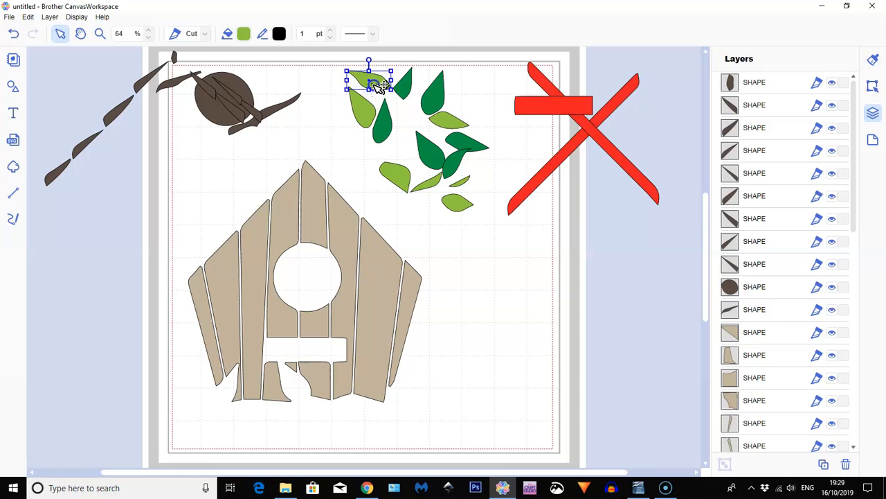
Select all the beige wall planks without the leaf and move them down to the lower edge of the mat.
left_click_drag(185, 176, 397, 413)
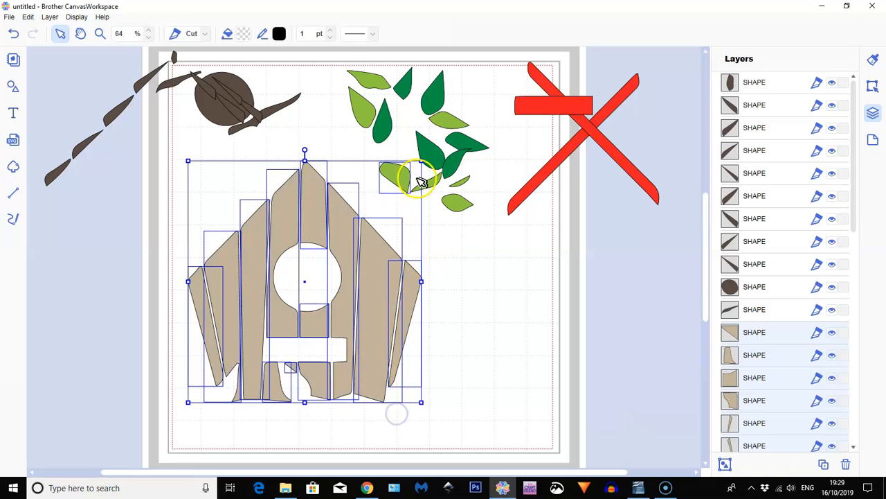
left_click(396, 173, "shift")
left_click_drag(317, 214, 308, 258)
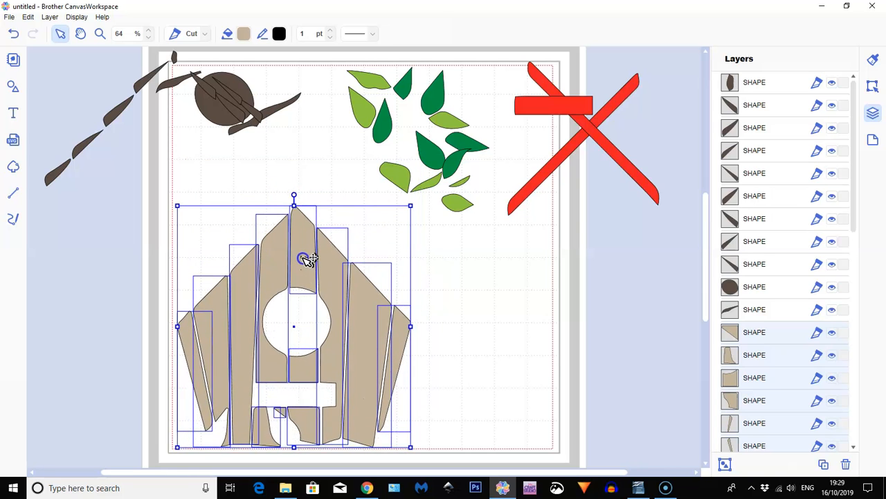
left_click(118, 333)
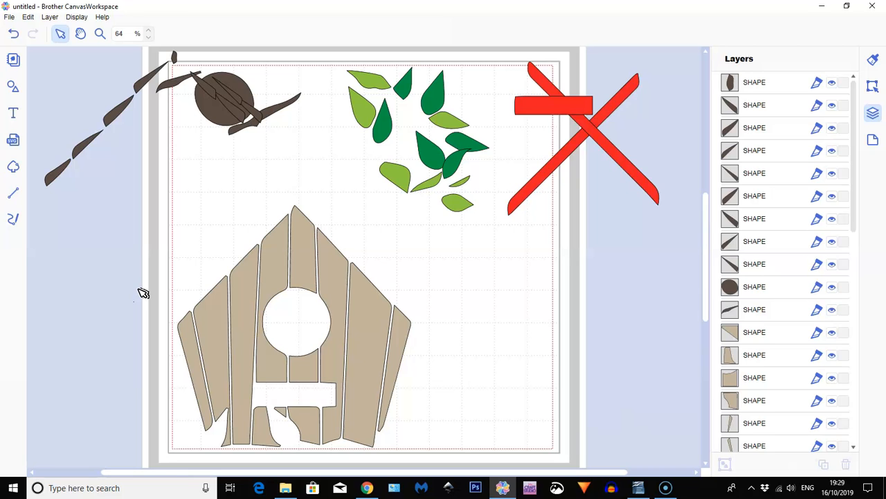
Group the brown, green and red pieces above the planks, then hide and collapse the group.
left_click_drag(48, 57, 607, 185)
left_click(49, 17)
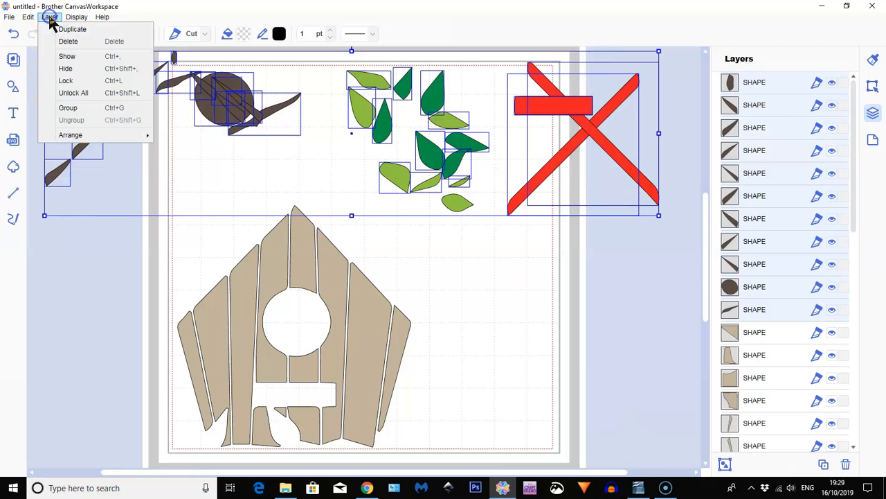
left_click(70, 105)
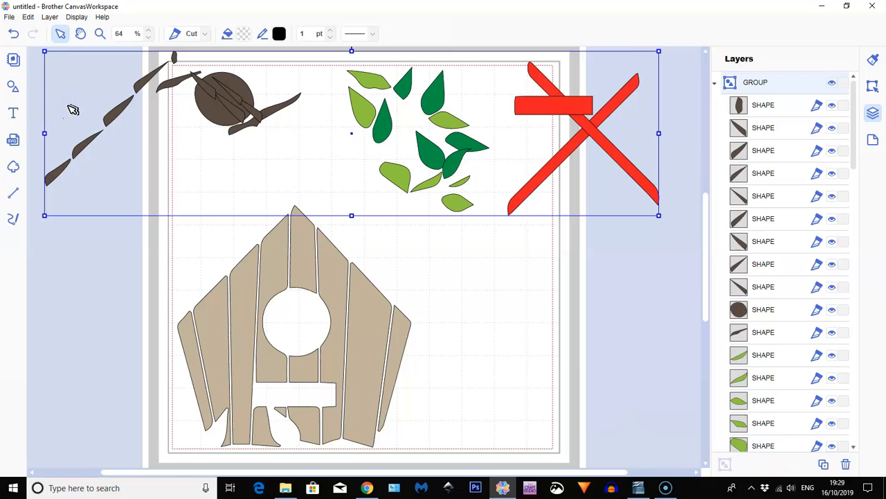
left_click(833, 83)
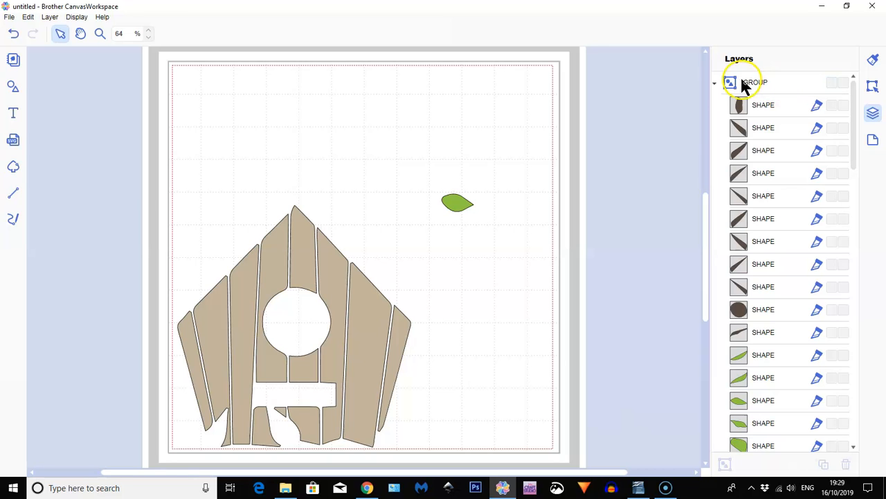
left_click(715, 83)
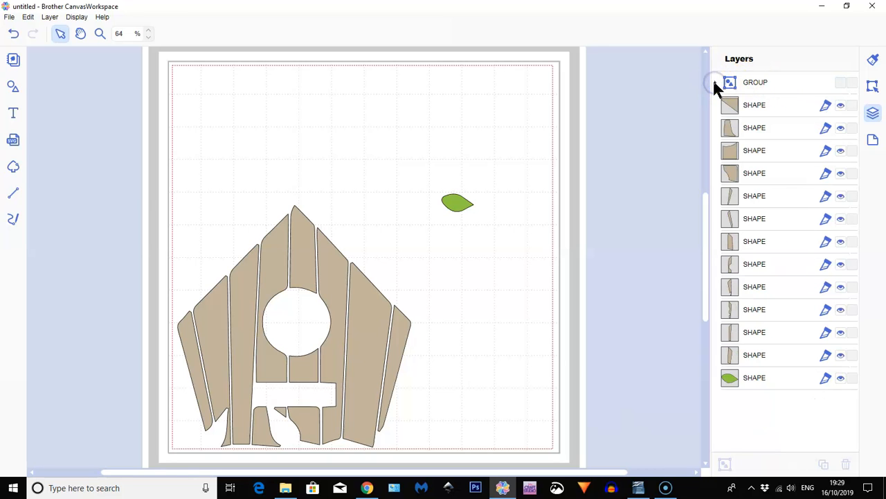
Add the left-out light green leaf to the group of coloured pieces and hide that group again.
left_click(753, 380)
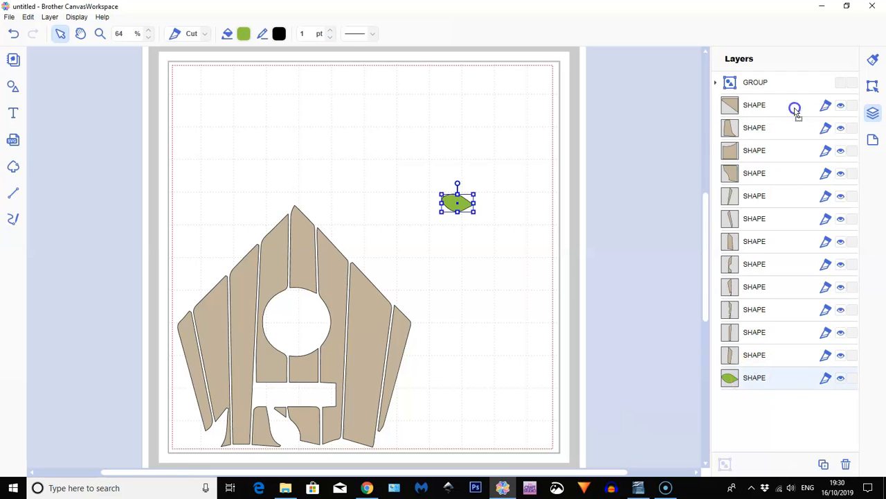
left_click(791, 83)
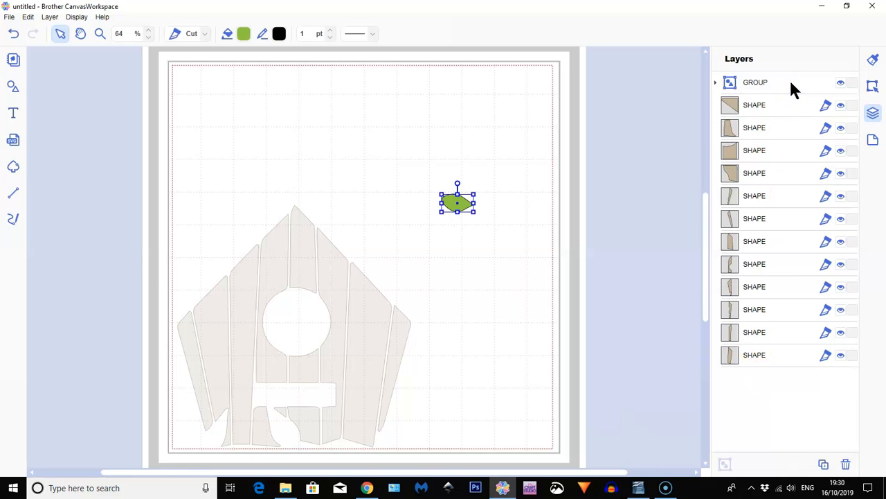
left_click(511, 327)
left_click(467, 205)
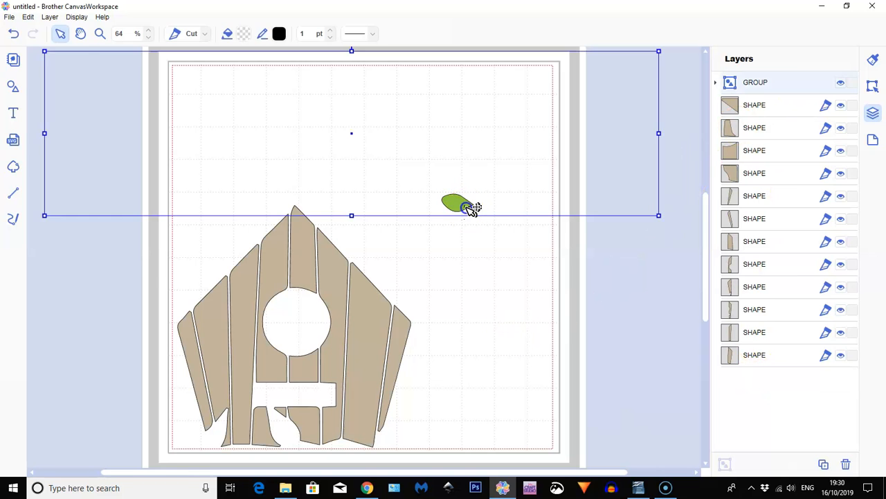
left_click_drag(471, 207, 481, 198)
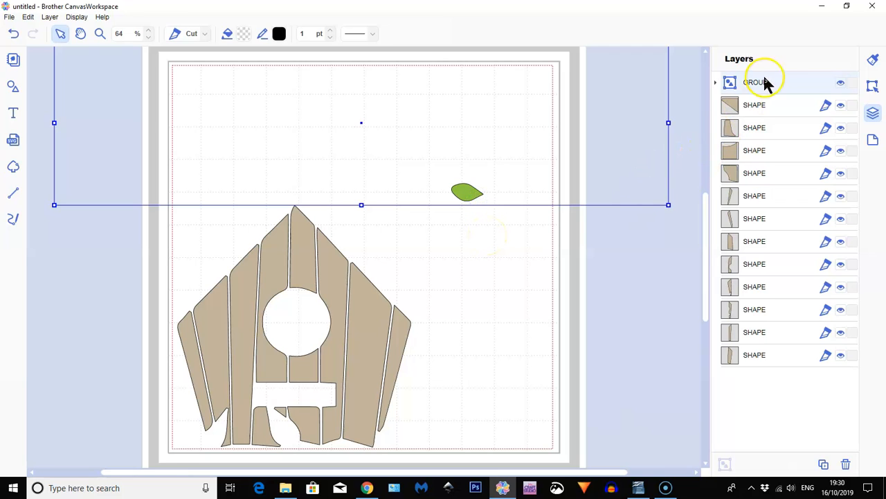
left_click(840, 83)
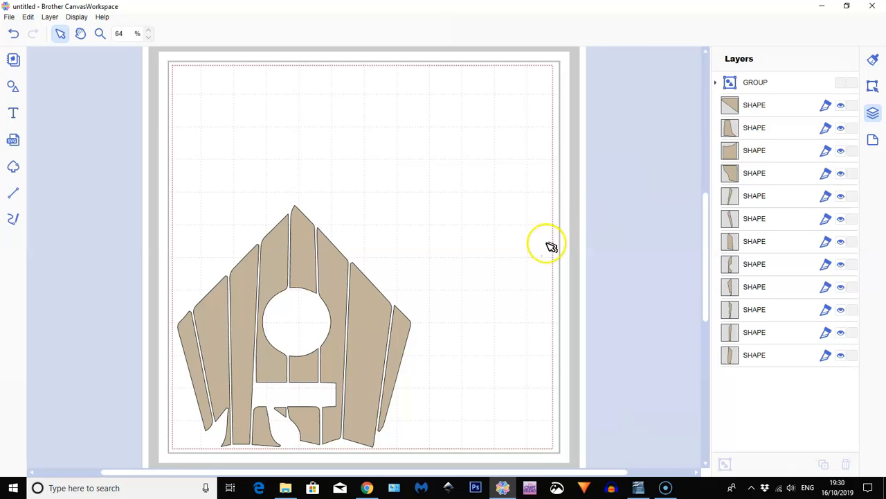
Delete all the beige wall planks, including the three small pieces at the bottom.
left_click_drag(135, 245, 455, 401)
left_click(485, 403)
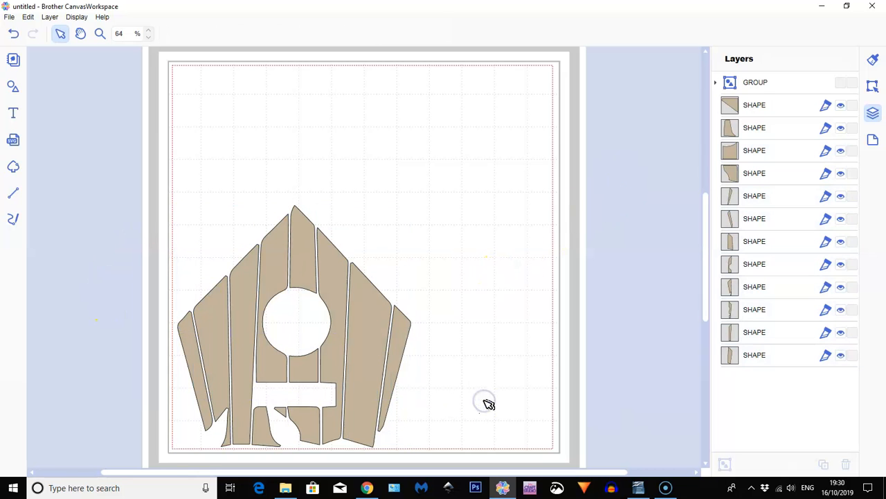
left_click_drag(160, 220, 464, 378)
key("Delete")
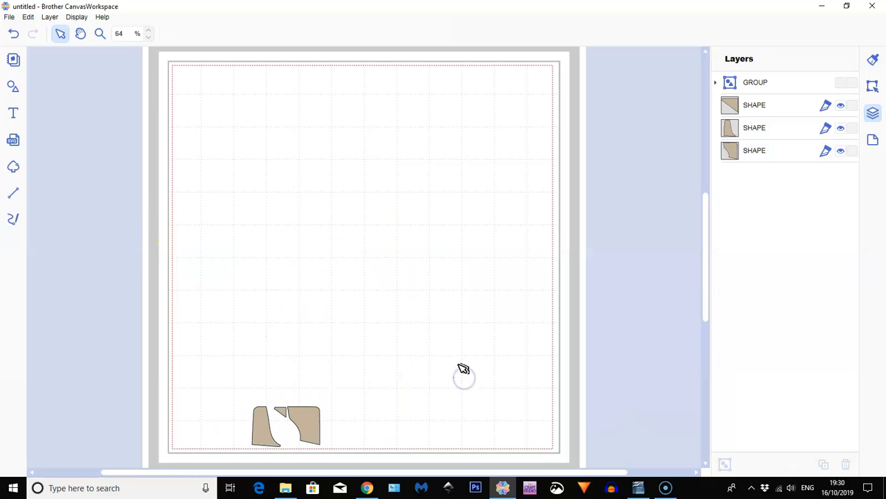
left_click_drag(217, 380, 372, 462)
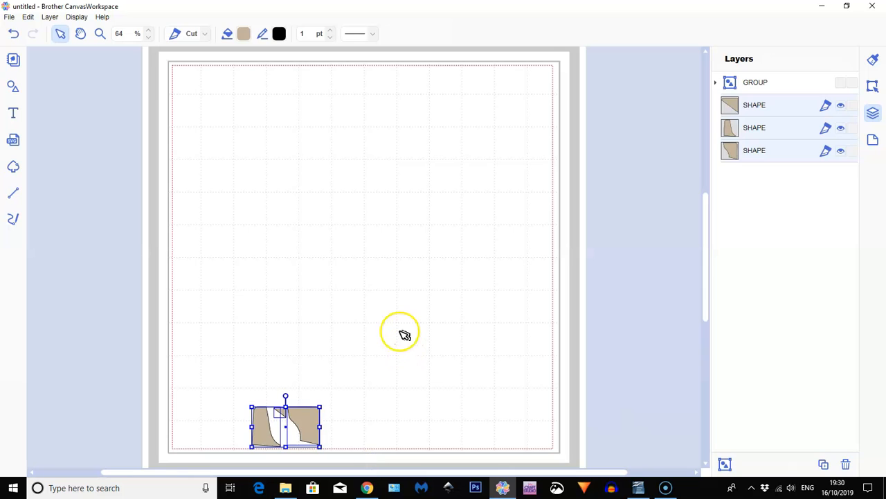
key("Delete")
Show the hidden group of brown, green and red pieces and delete it to clear the mat.
left_click(840, 84)
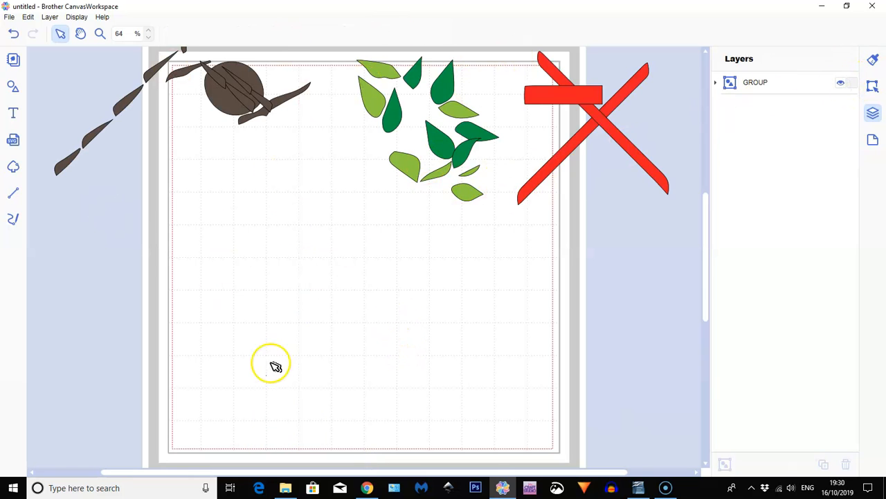
left_click_drag(63, 70, 648, 193)
key("Delete")
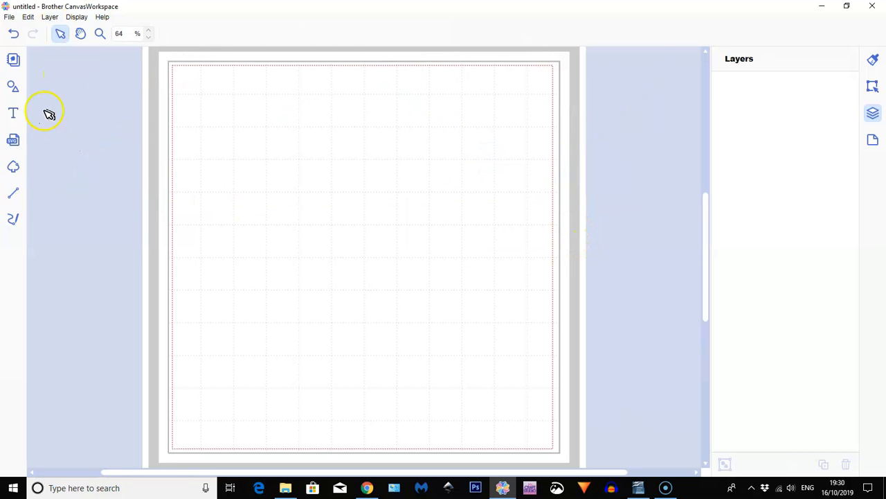
Start importing a design and go to the Tattered Lace dies folder inside Brother Scan n cut.
left_click(12, 142)
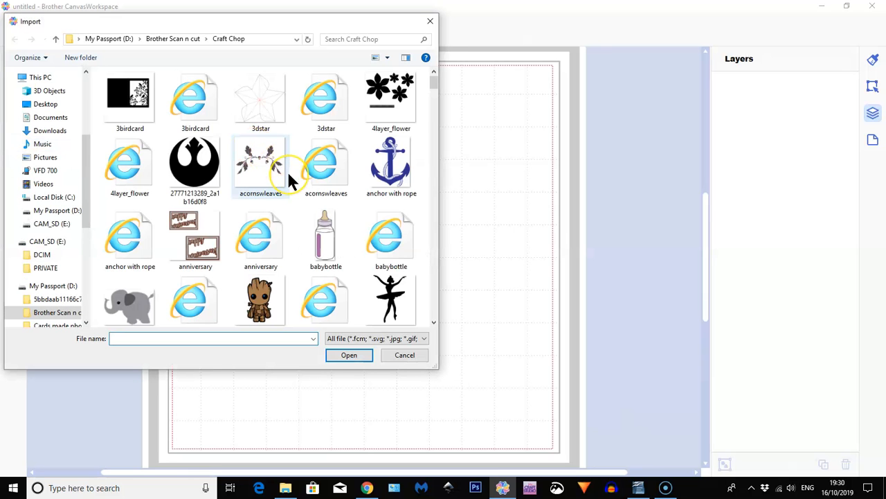
scroll(289, 179, "down", 2)
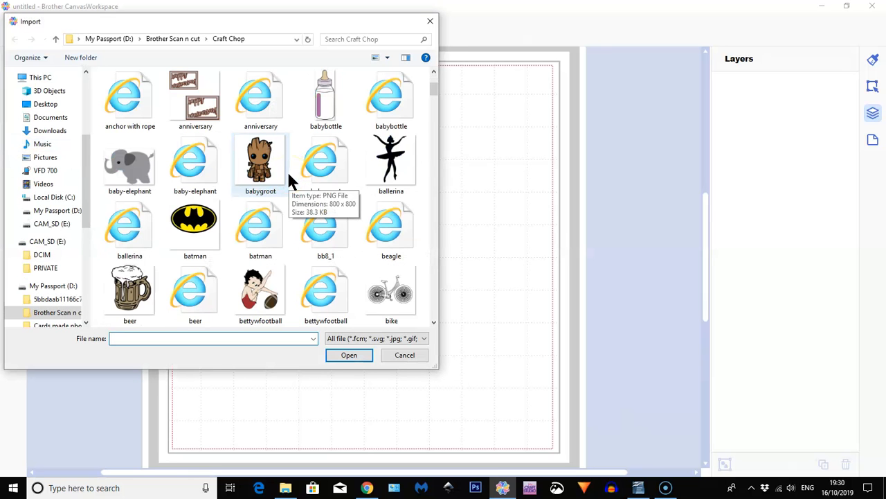
scroll(290, 179, "down", 6)
scroll(290, 179, "up", 8)
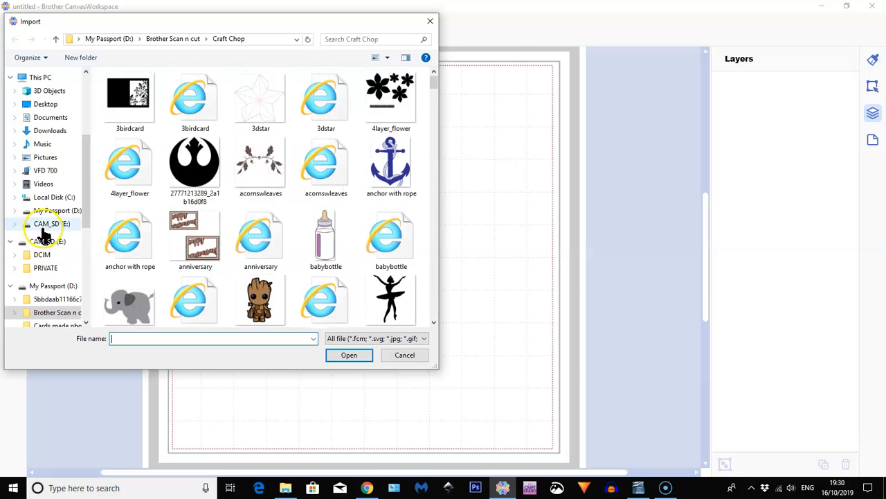
scroll(43, 237, "up", 5)
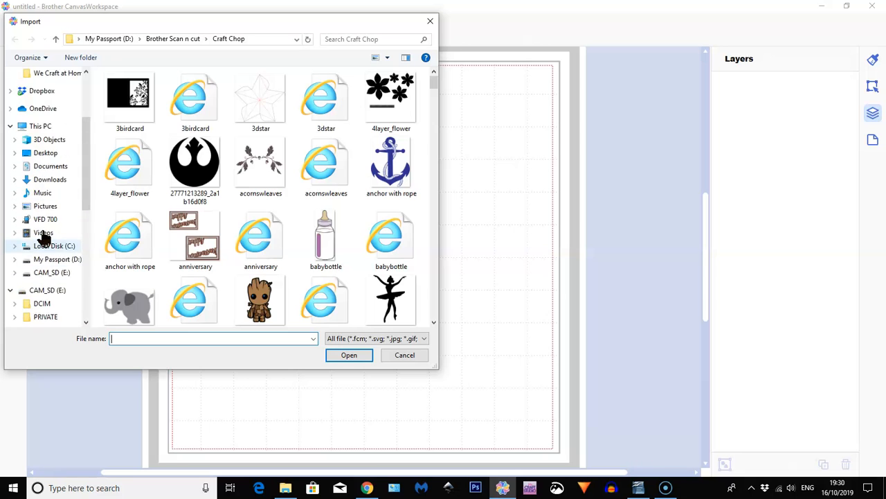
scroll(43, 236, "down", 5)
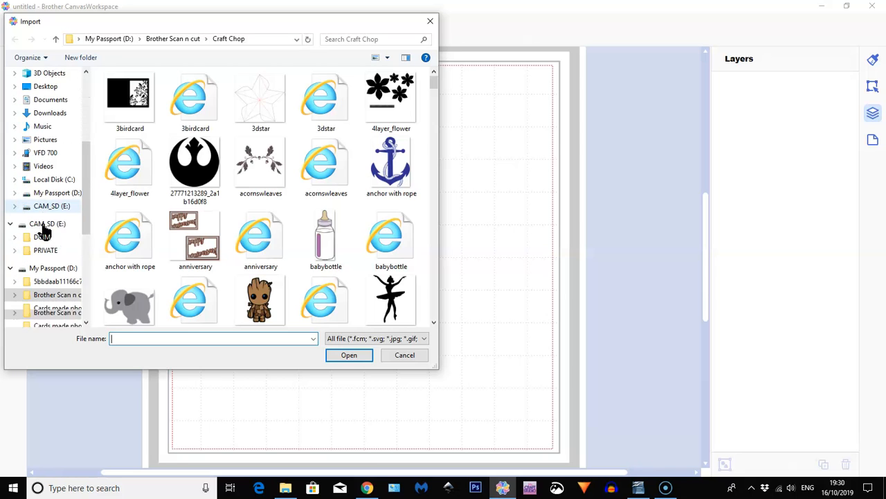
scroll(43, 233, "down", 5)
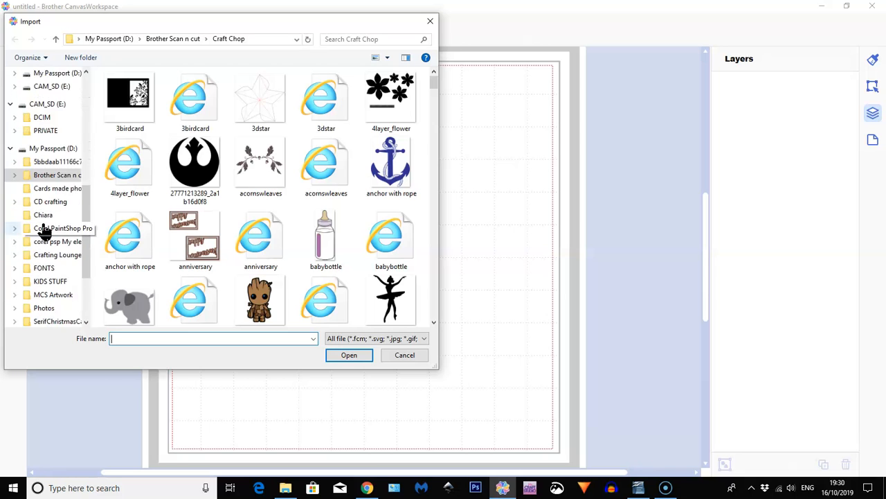
scroll(43, 233, "up", 1)
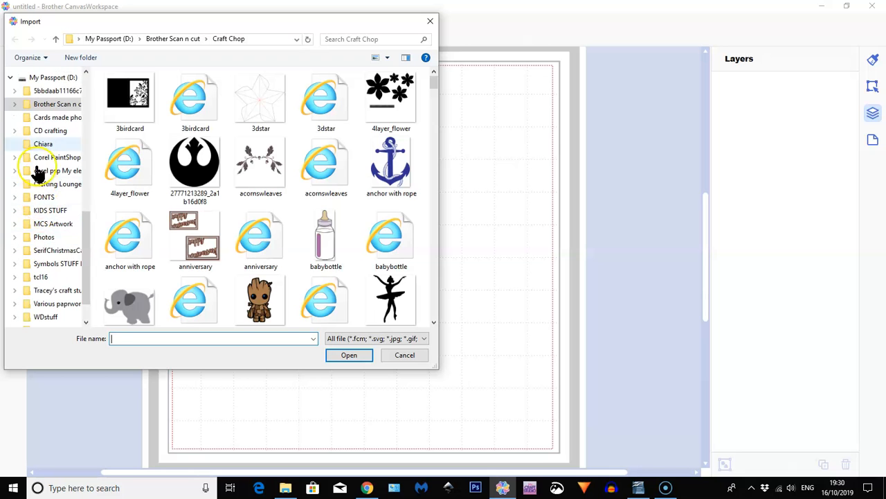
left_click(57, 105)
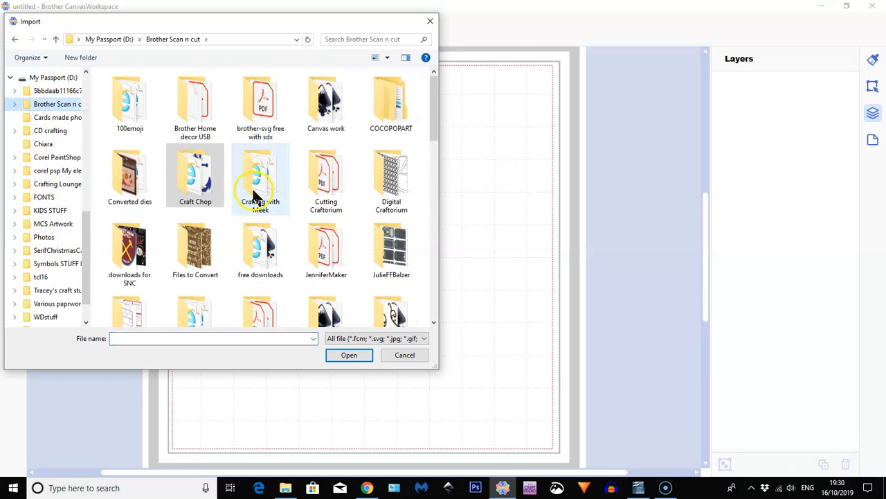
scroll(254, 197, "down", 10)
scroll(256, 201, "up", 2)
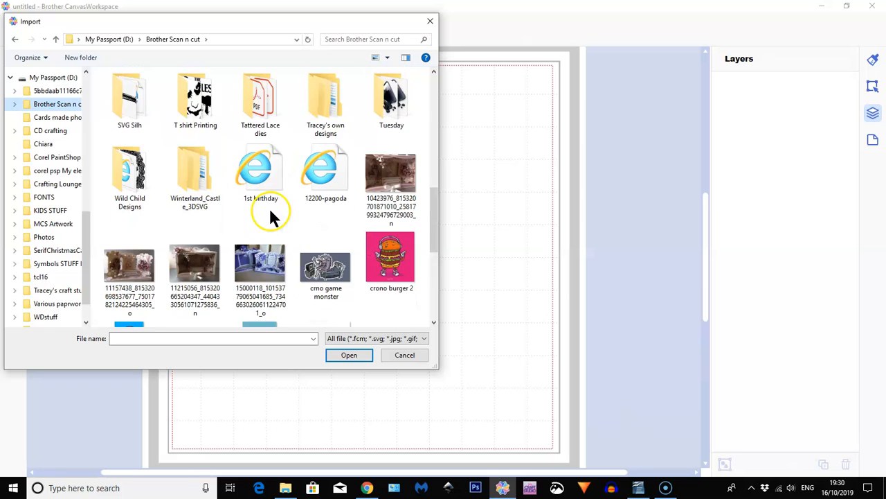
double_click(270, 105)
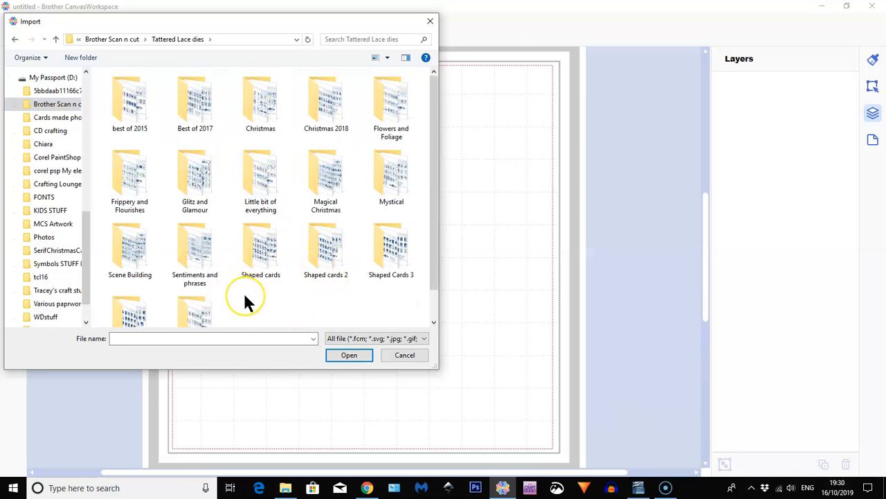
Import the cottage and floral wreath design from a subfolder of the Best of 2017 folder.
scroll(243, 291, "down", 1)
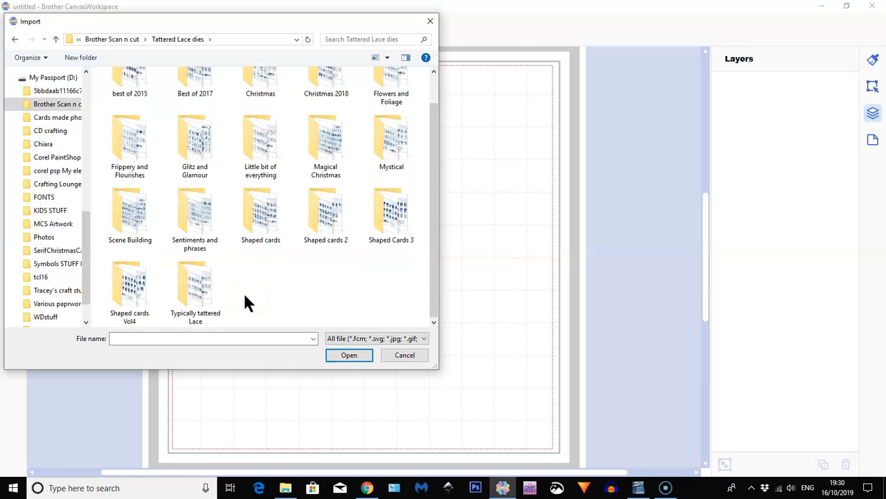
scroll(243, 290, "up", 1)
left_click(198, 101)
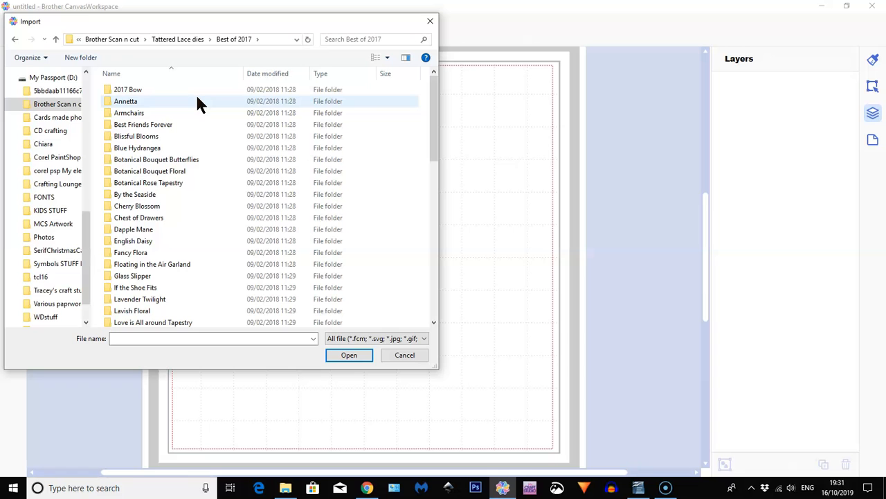
scroll(198, 102, "down", 3)
scroll(197, 103, "down", 3)
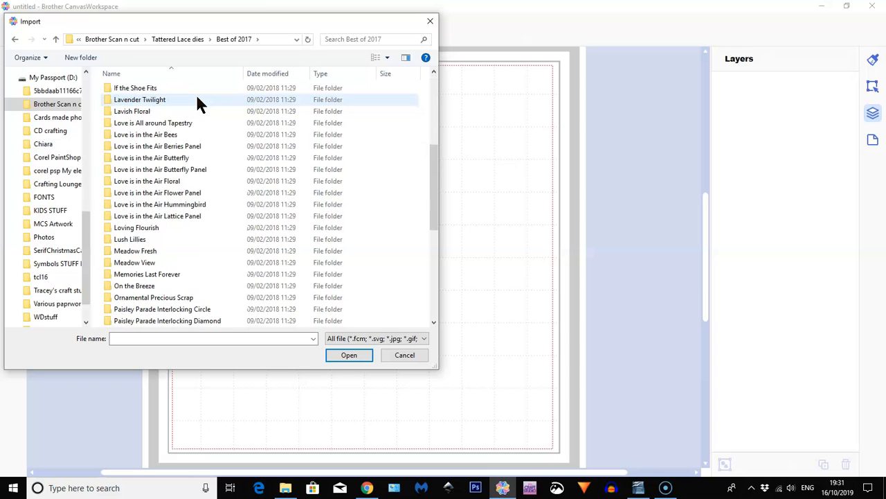
scroll(199, 102, "down", 3)
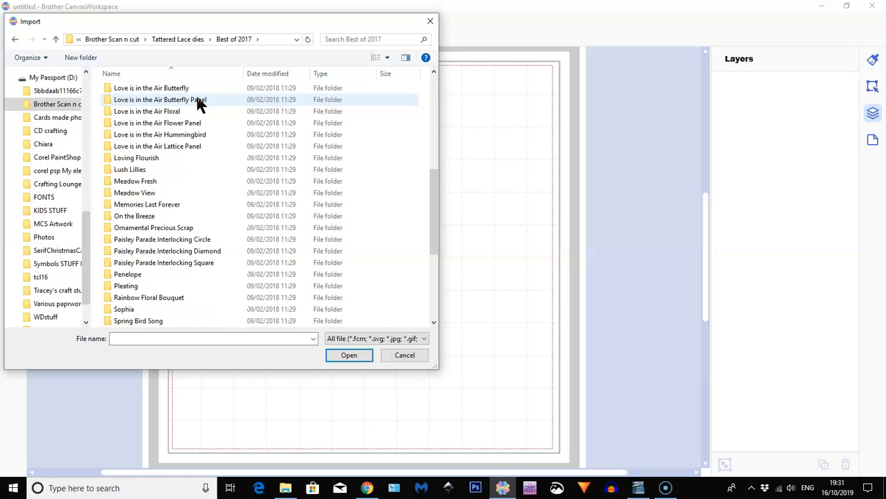
scroll(199, 102, "down", 1)
double_click(123, 158)
double_click(127, 89)
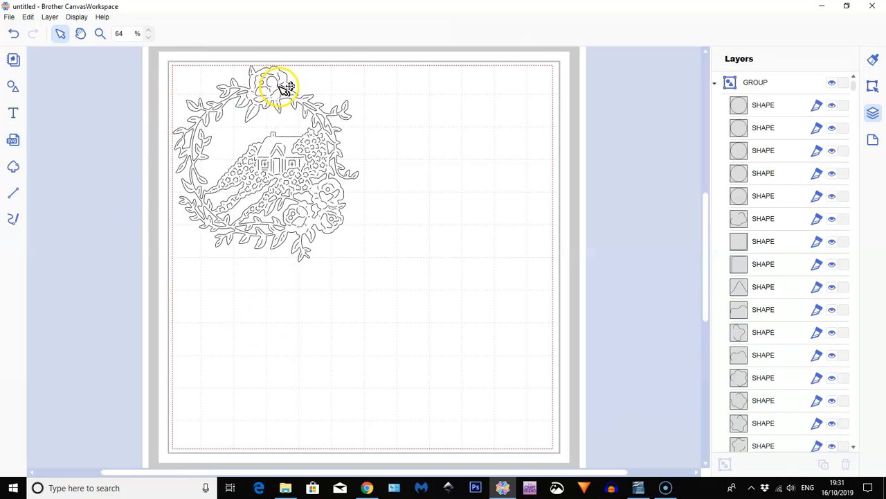
Try moving the outer wreath outline away from the other pieces, and undo the move.
left_click_drag(284, 86, 310, 102)
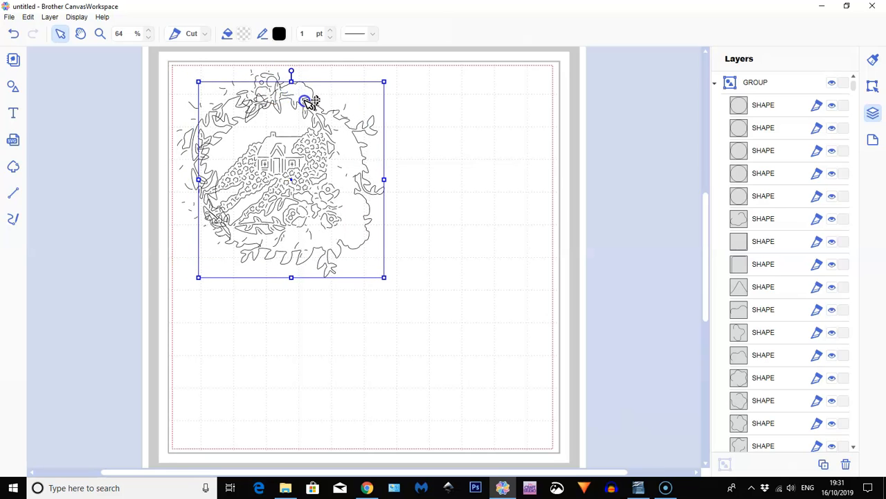
left_click(14, 34)
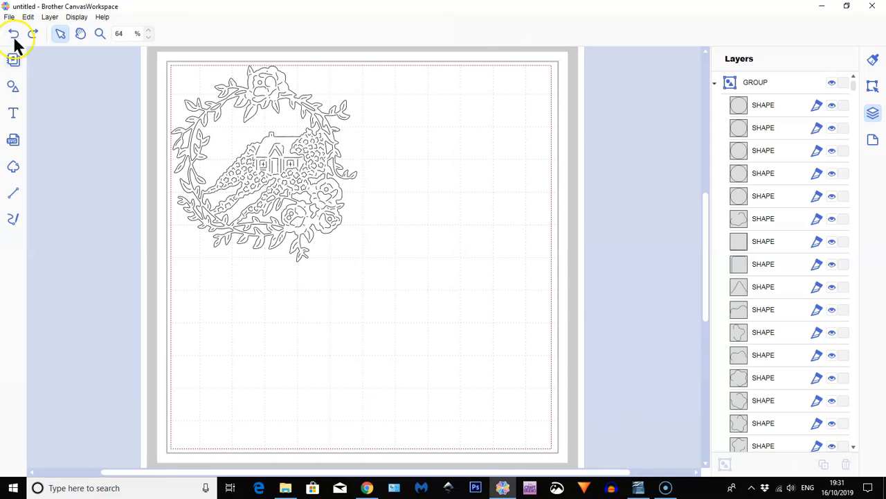
Group all pieces of the cottage wreath design and enlarge the group proportionally to nearly fill the mat.
scroll(253, 311, "down", 1)
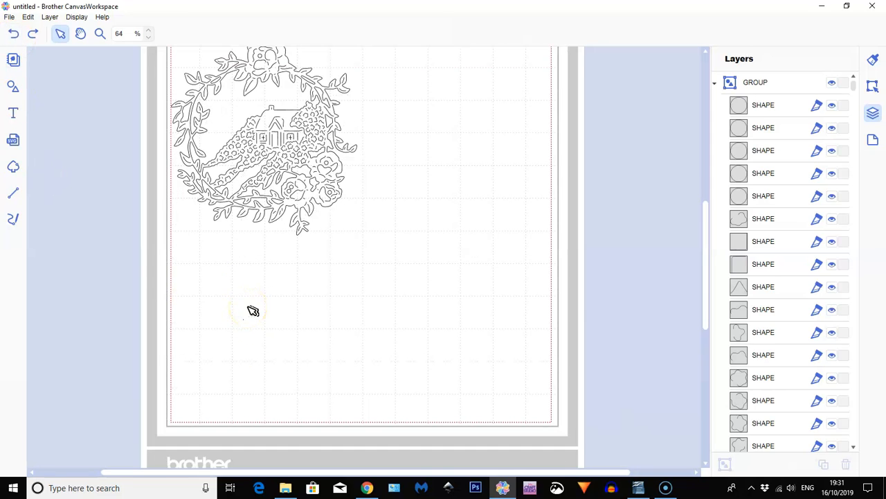
scroll(253, 311, "up", 2)
scroll(253, 312, "up", 1)
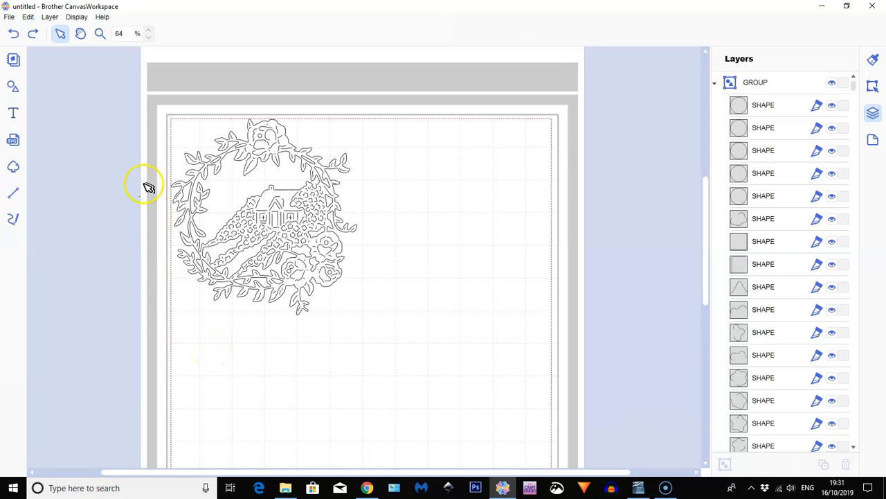
left_click_drag(178, 124, 361, 346)
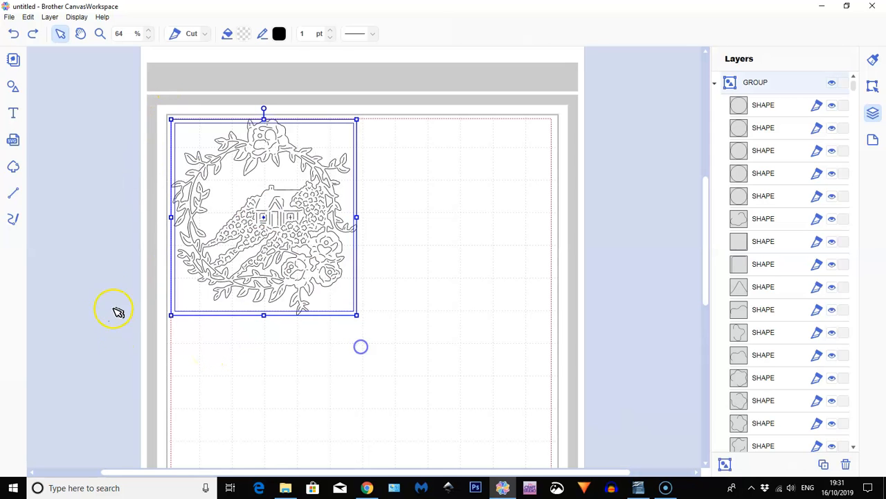
left_click(54, 16)
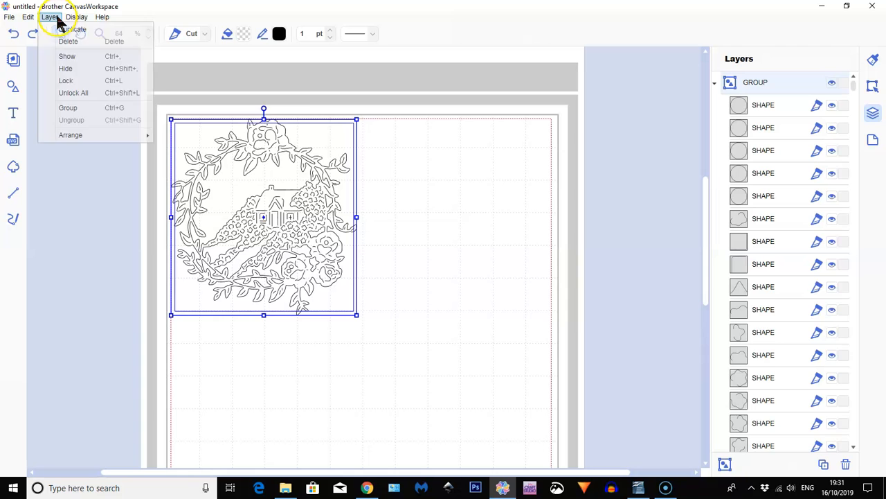
left_click(75, 109)
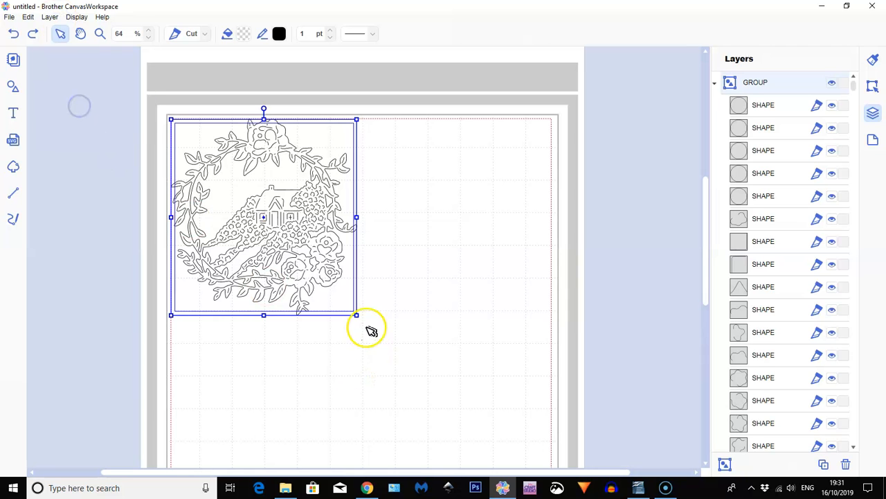
left_click_drag(471, 402, 542, 450)
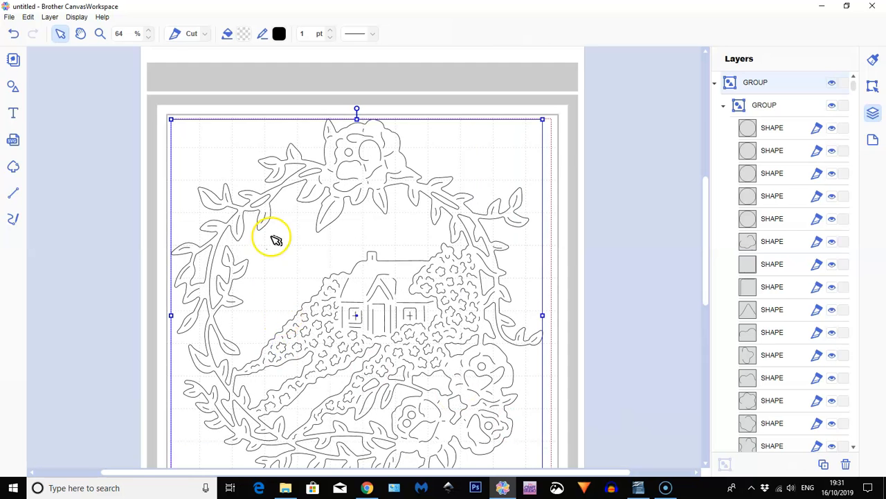
Ungroup the enlarged design and move the outer wreath outline off the mat to its right side.
scroll(284, 239, "down", 1)
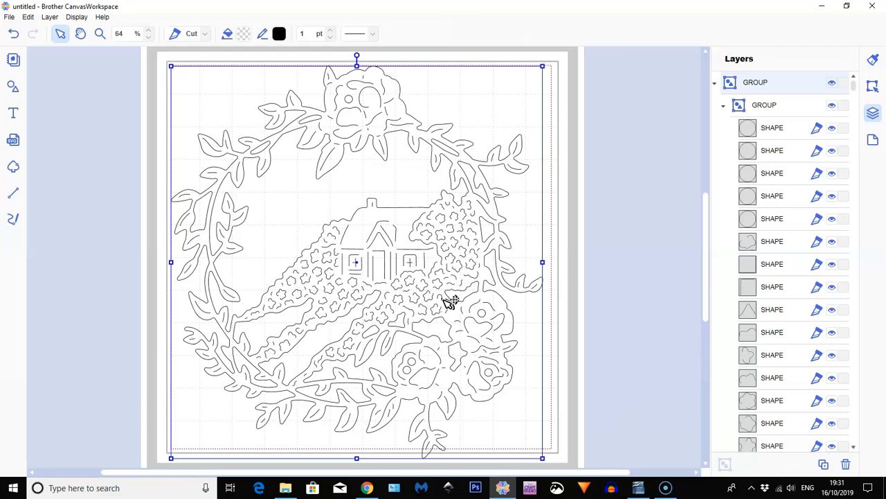
left_click(50, 16)
left_click(74, 115)
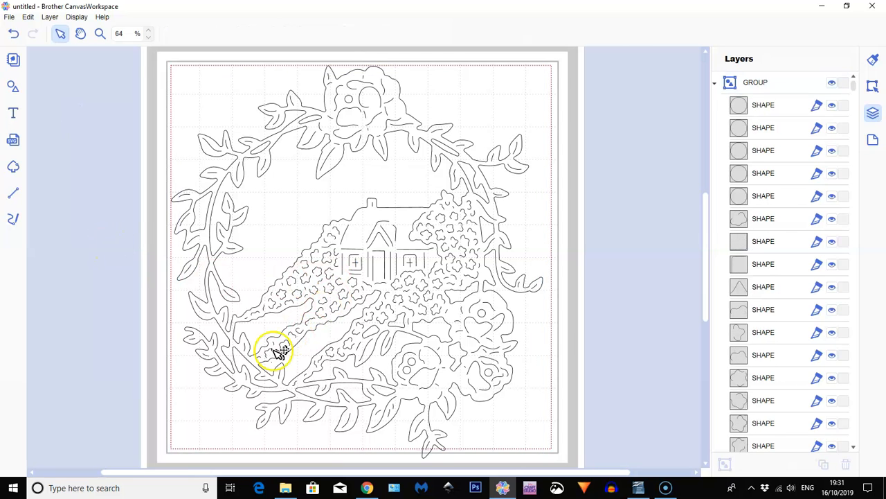
mouse_move(286, 354)
left_mouse_down()
mouse_move(520, 362)
mouse_move(664, 355)
mouse_move(395, 345)
mouse_move(131, 292)
mouse_move(119, 230)
mouse_move(223, 336)
mouse_move(350, 372)
mouse_move(270, 342)
mouse_move(270, 355)
mouse_move(281, 356)
left_mouse_up()
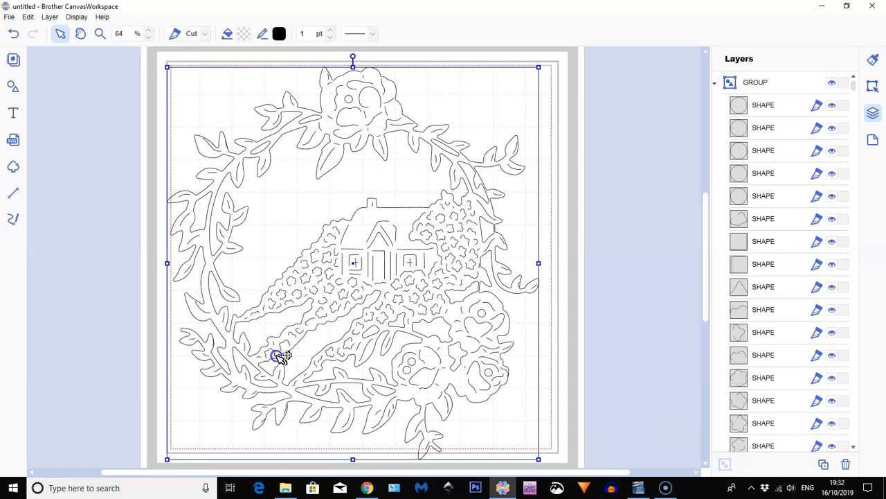
left_click_drag(281, 356, 672, 353)
left_click(410, 215)
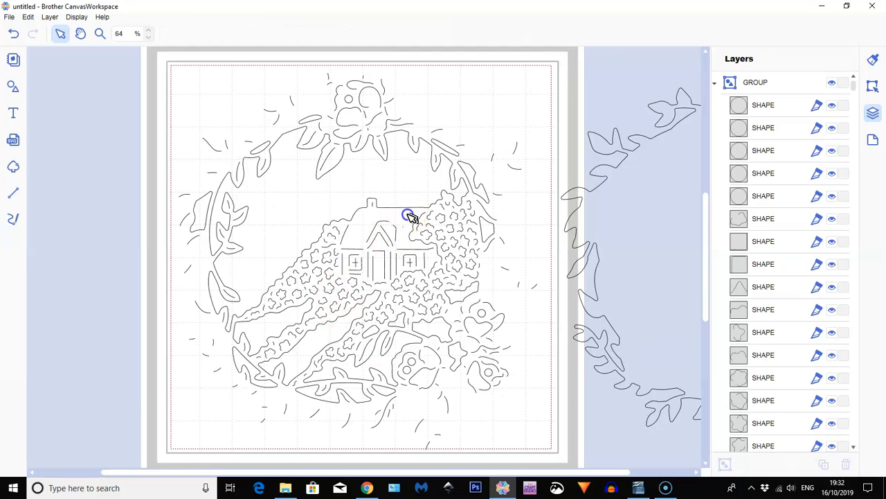
Ungroup the inner detail pieces remaining on the mat into separate shapes and deselect them.
left_click(381, 219)
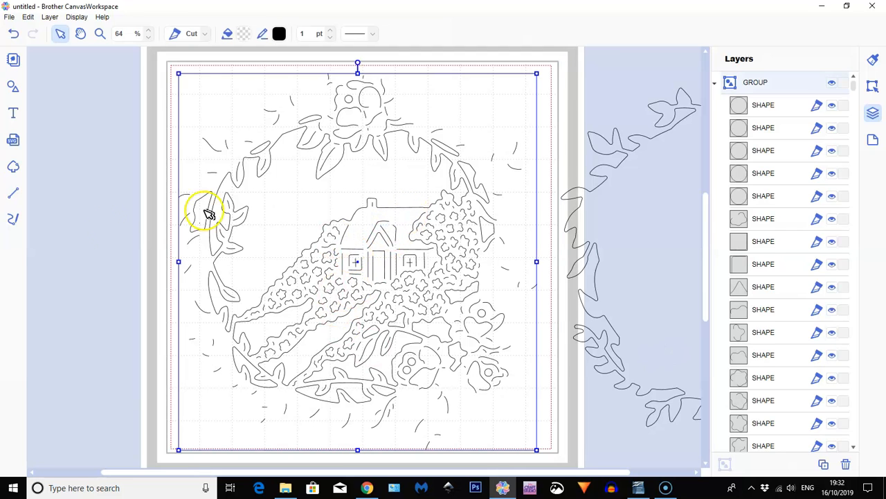
left_click(263, 290)
left_click(265, 291)
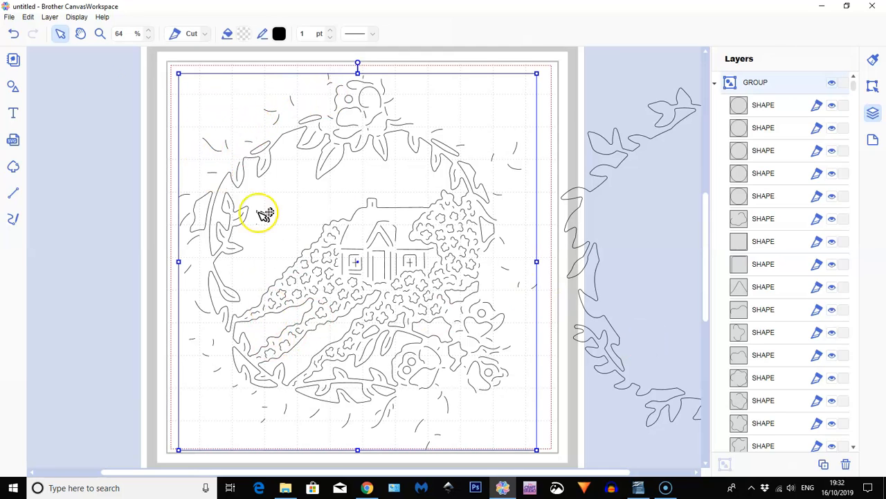
left_click(52, 17)
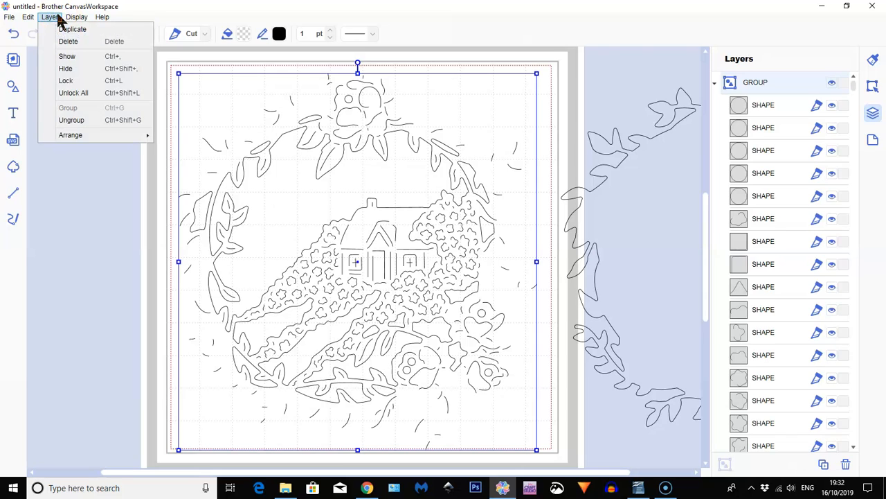
left_click(71, 121)
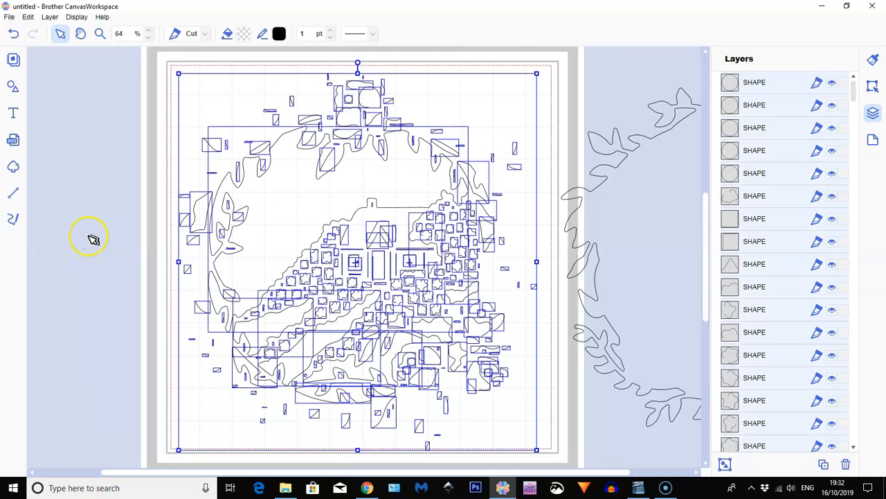
left_click(92, 238)
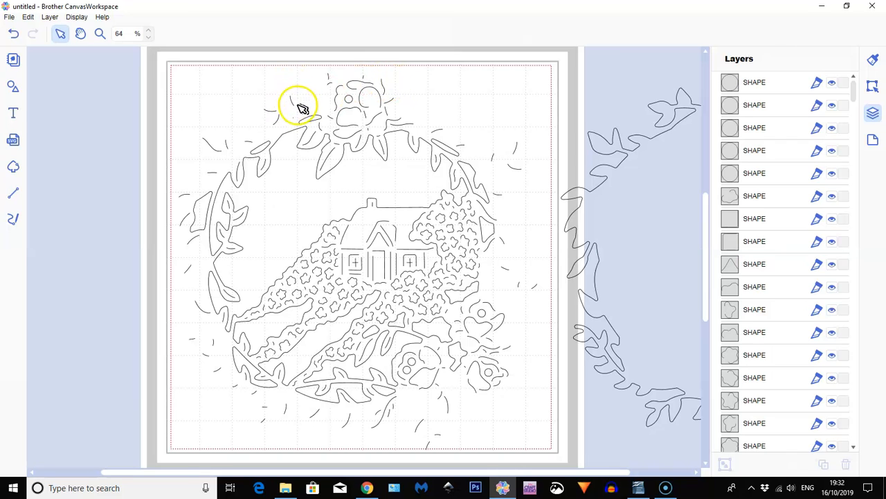
Delete the small leaf detail lines around the wreath's upper left, along with the large inner wreath outline.
left_click(270, 108)
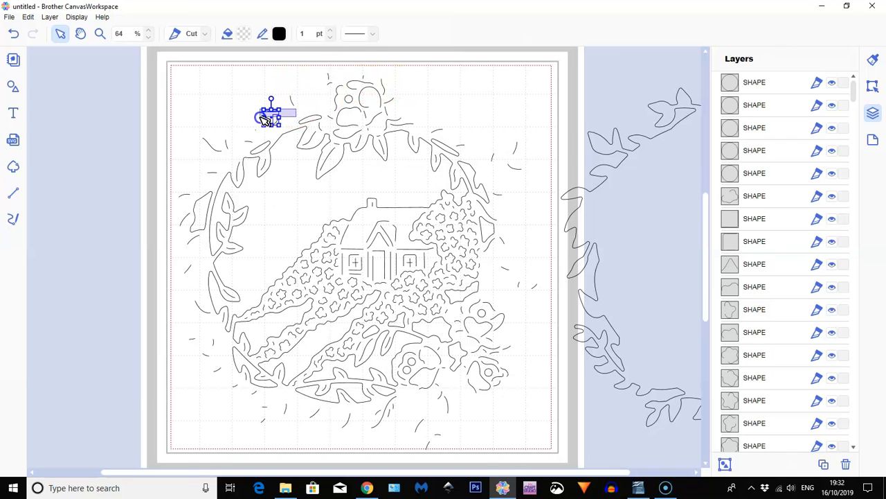
left_click_drag(260, 116, 291, 95)
left_click(274, 126)
mouse_move(197, 137)
left_mouse_down()
mouse_move(227, 153)
mouse_move(208, 149)
left_mouse_up()
key("Delete")
left_click_drag(191, 187, 191, 200)
key("Delete")
left_click(214, 170)
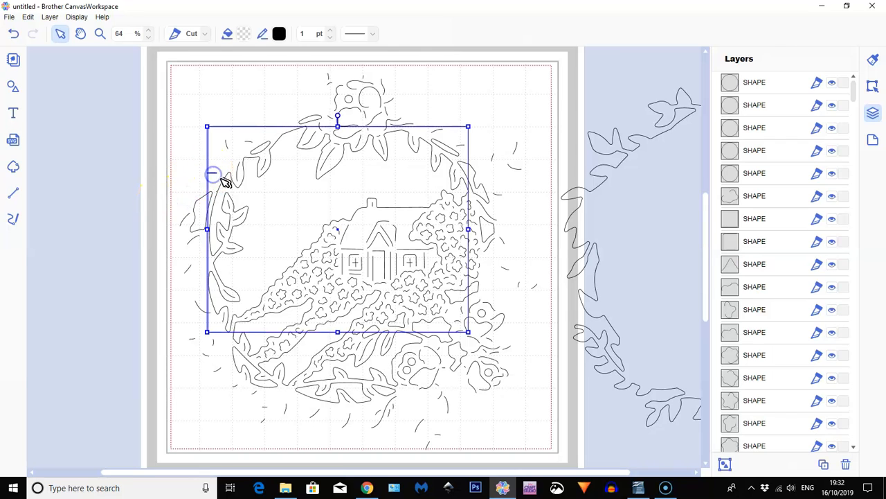
key("Delete")
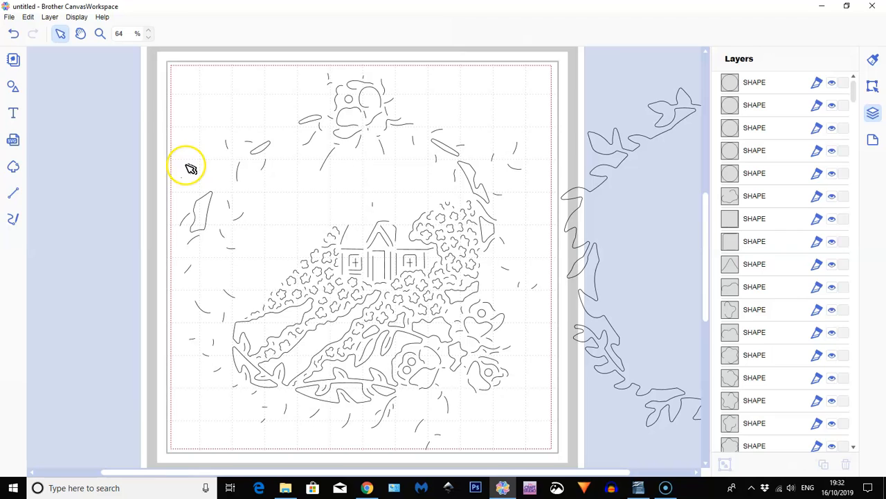
Undo the deletion of the large inner wreath outline and fit the view to the mat.
left_click(13, 36)
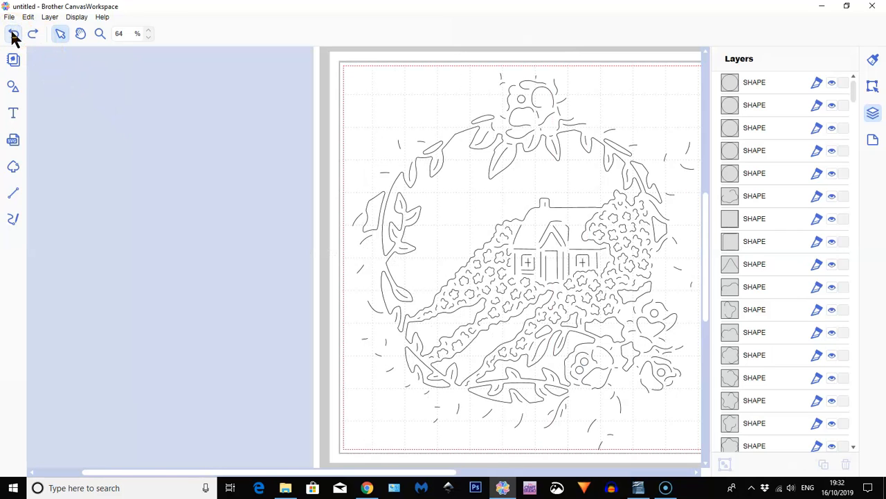
left_click(424, 139)
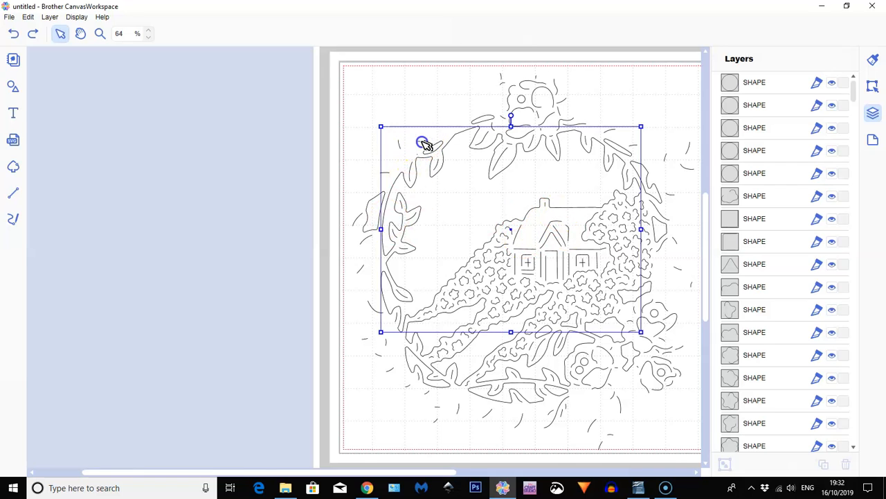
left_click(432, 103)
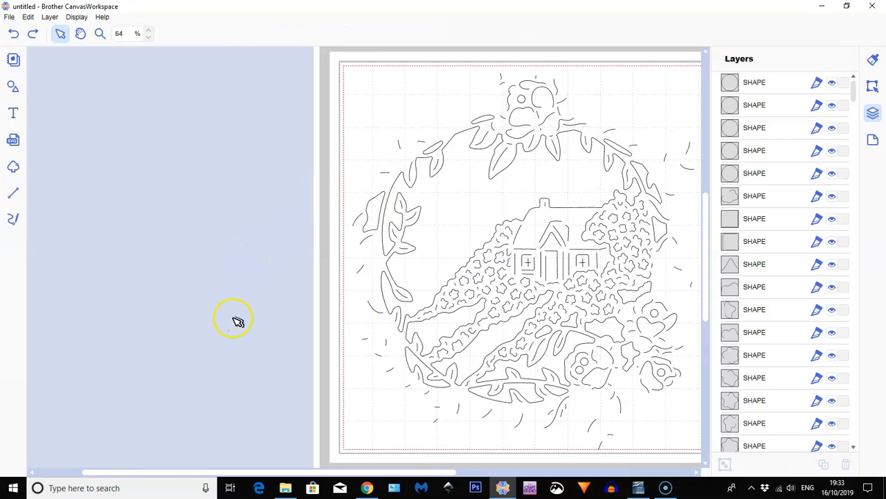
left_click(49, 17)
mouse_move(64, 19)
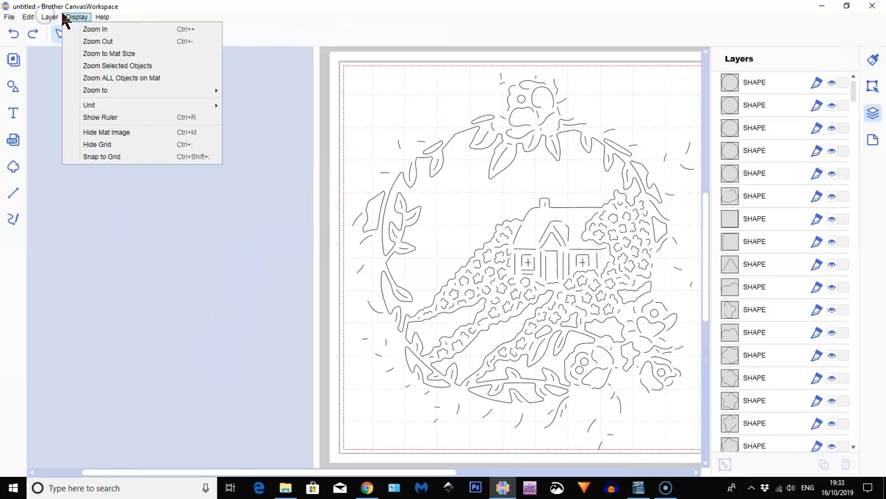
left_click(109, 54)
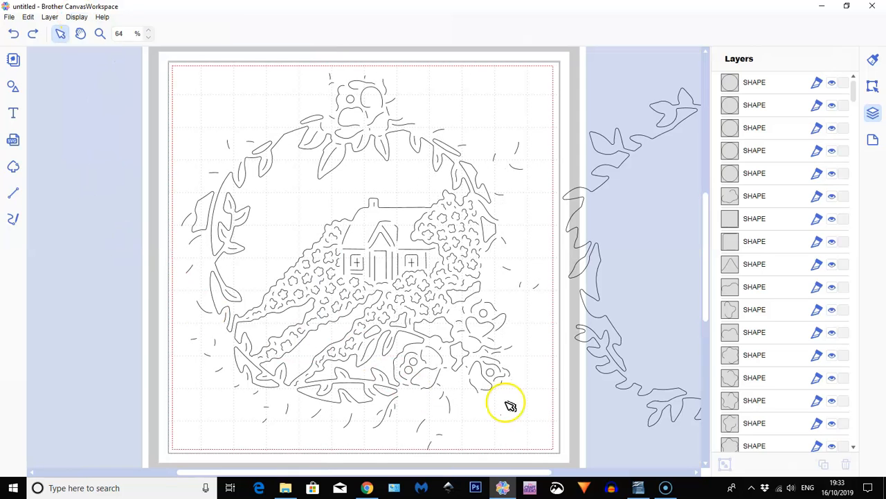
Delete the loose leaf detail lines outside the right side of the inner wreath outline.
left_click(518, 157)
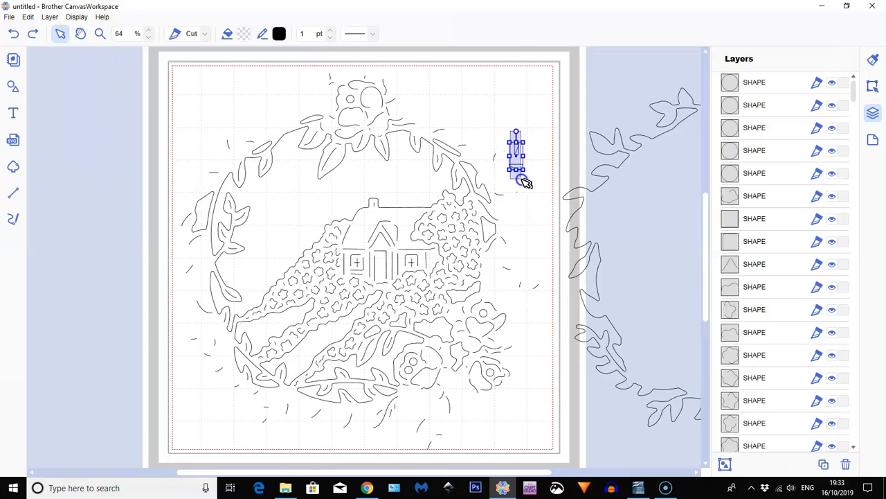
key("Delete")
left_click_drag(491, 148, 505, 200)
key("Delete")
key("Delete")
left_click_drag(506, 262, 529, 284)
key("Delete")
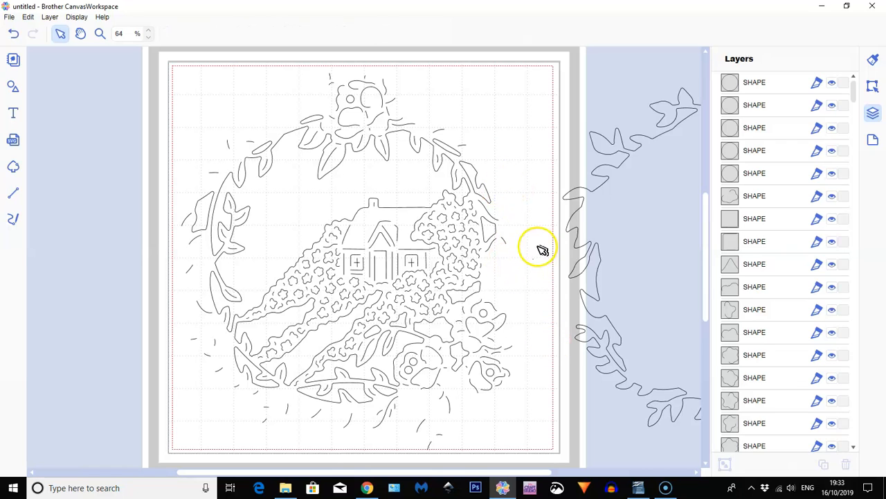
left_click_drag(499, 236, 506, 253)
key("Delete")
mouse_move(438, 122)
left_mouse_down()
mouse_move(452, 130)
mouse_move(437, 124)
left_mouse_up()
key("Delete")
left_click(442, 132)
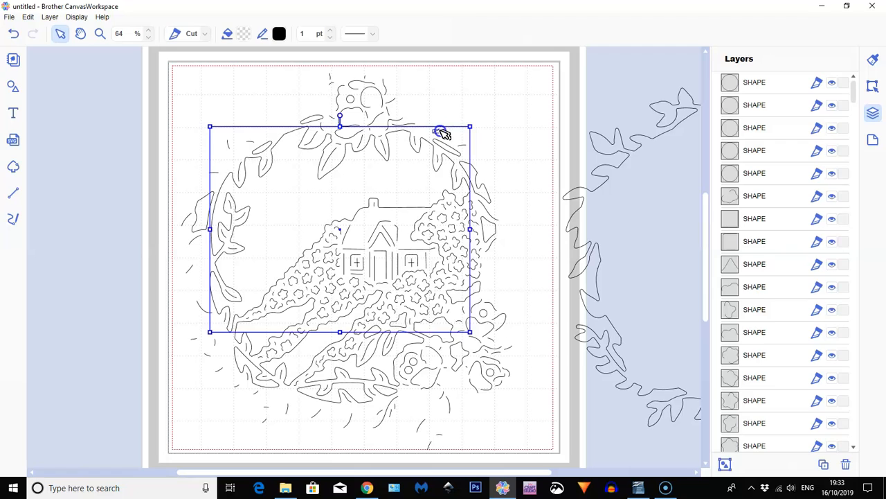
key("Delete")
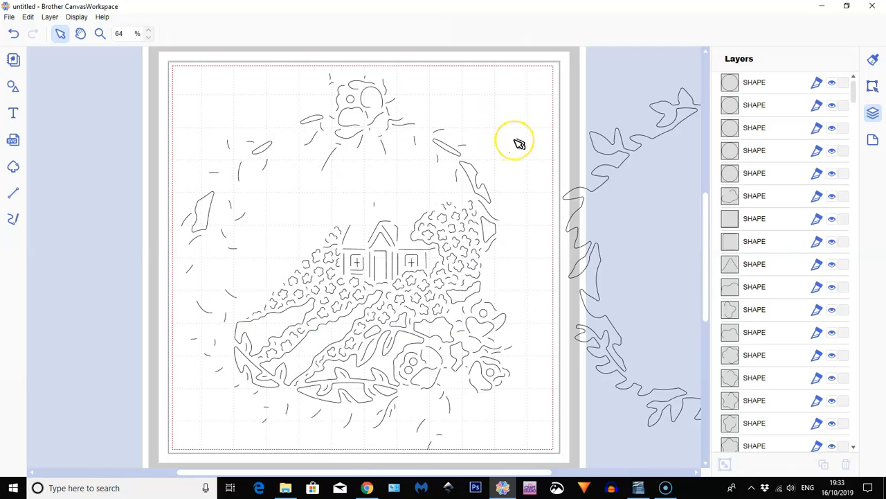
left_click(14, 35)
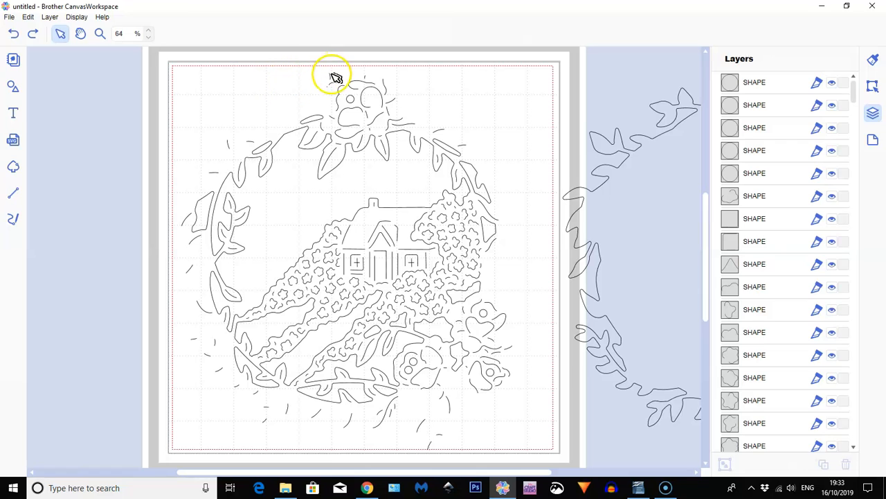
Delete the small loose detail lines at the upper left and top of the flower crowning the wreath.
key("Delete")
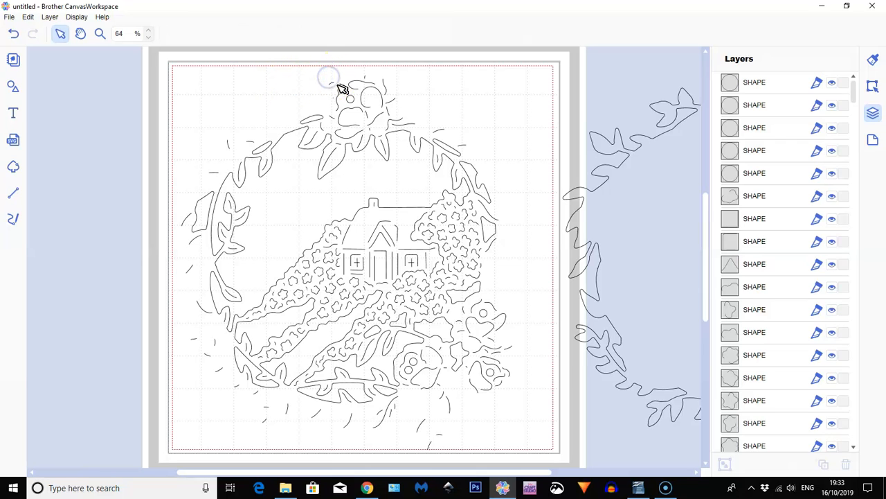
left_click(331, 84)
key("Delete")
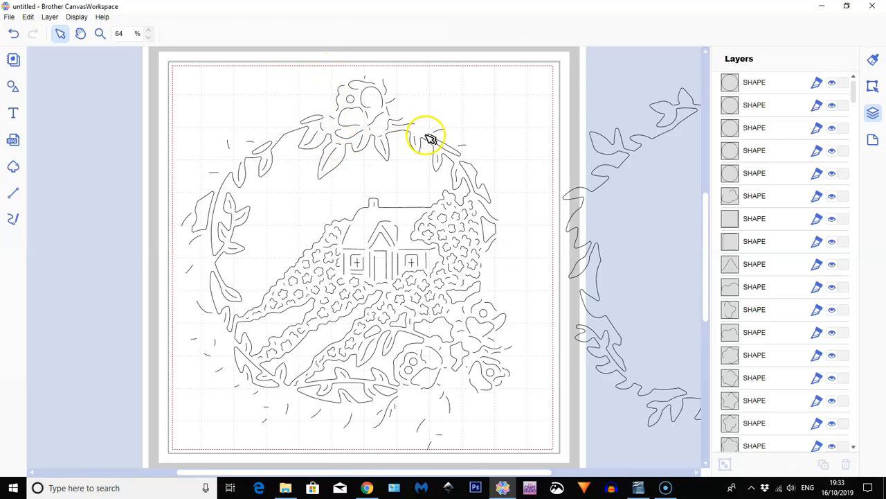
left_click(366, 78)
key("Delete")
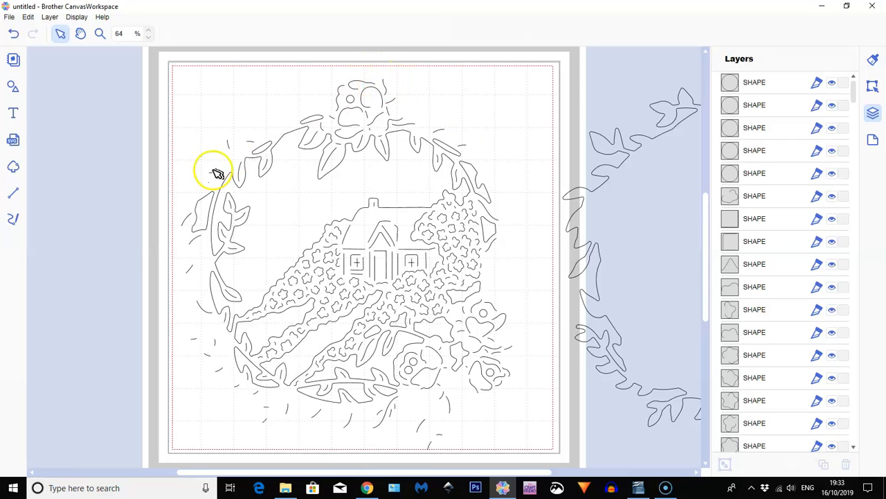
Delete the loose leaf detail lines outside the wreath's lower left curve.
left_click(199, 352)
left_click_drag(202, 355, 257, 415)
key("Delete")
left_click(244, 416)
left_click(186, 400)
left_click(267, 416)
left_click(289, 406)
left_click(282, 411)
left_click(256, 395)
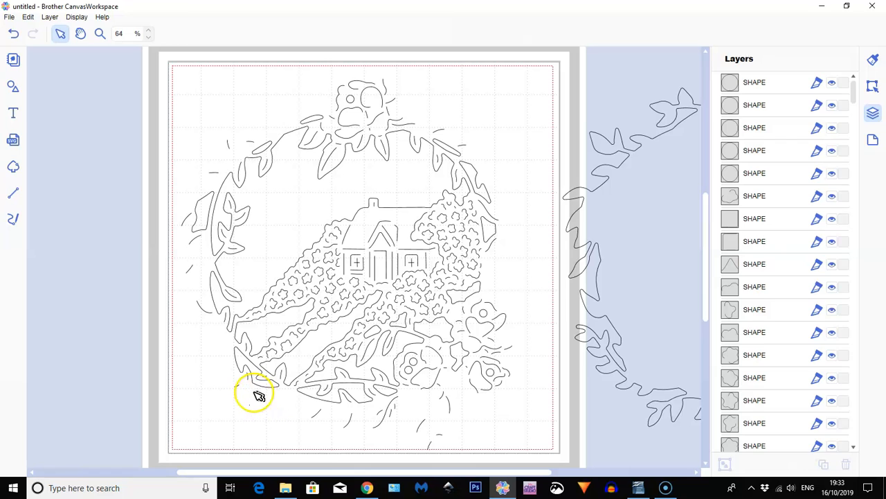
left_click(233, 381)
left_click(243, 395)
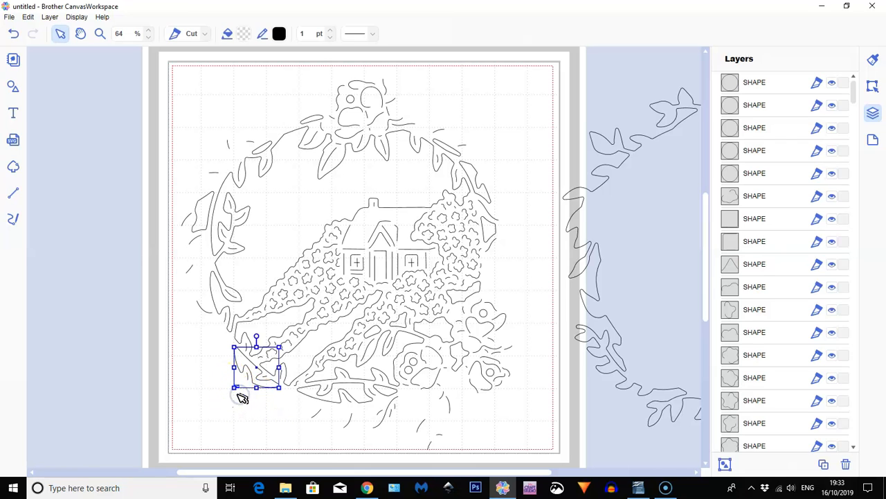
left_click(239, 399)
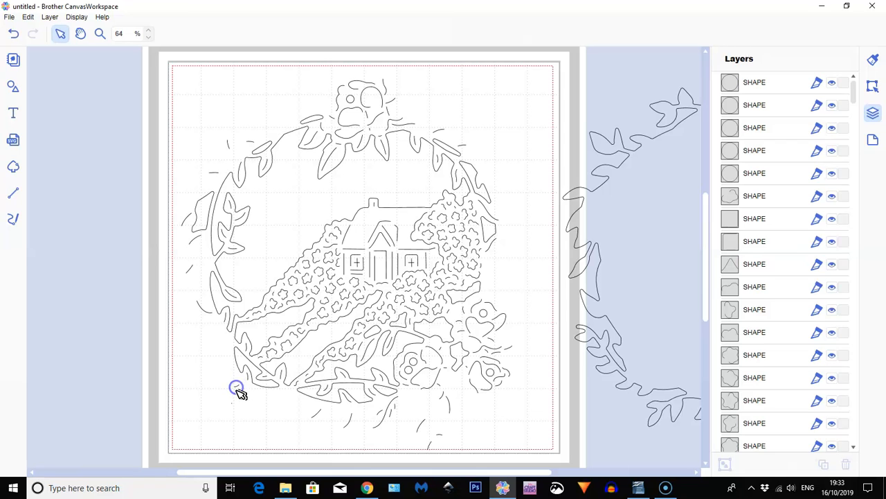
Delete the loose detail lines beneath the large rose at the wreath's lower right.
left_click(426, 444)
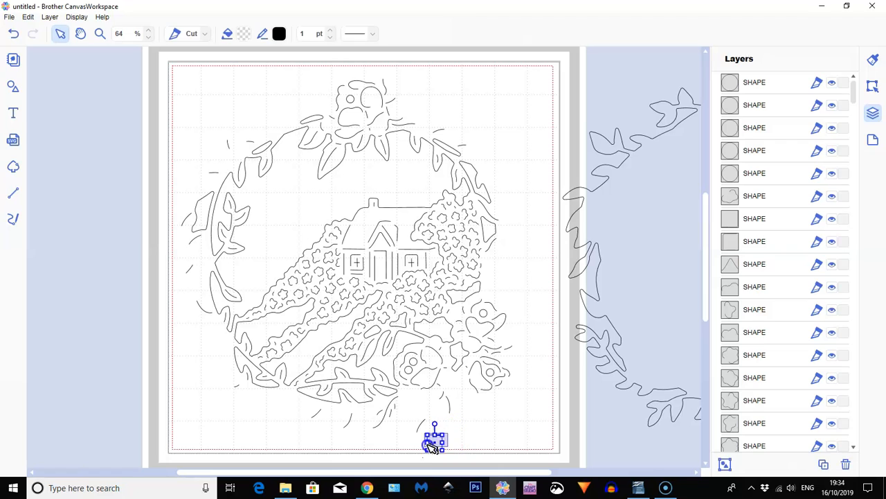
key("Delete")
left_click(420, 423)
key("Delete")
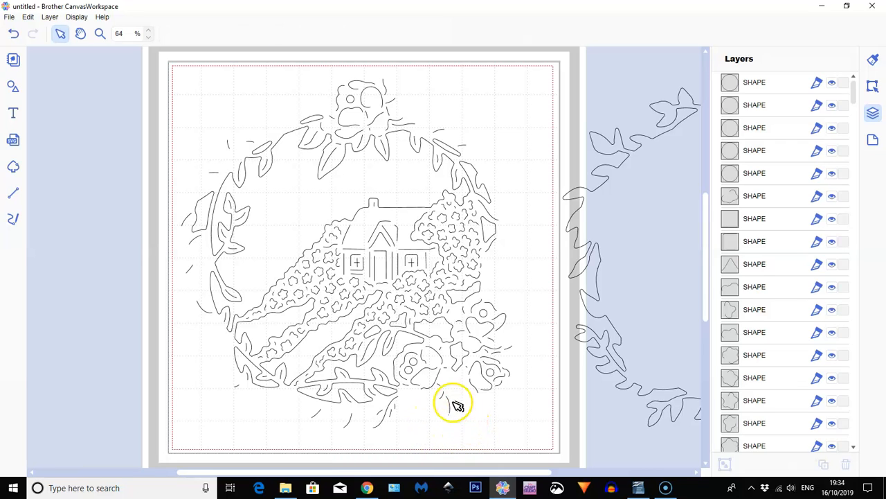
left_click(445, 410)
key("Delete")
left_click(443, 400)
key("Delete")
Delete the remaining loose detail lines beneath the leaves at the bottom centre of the wreath.
left_click(395, 413)
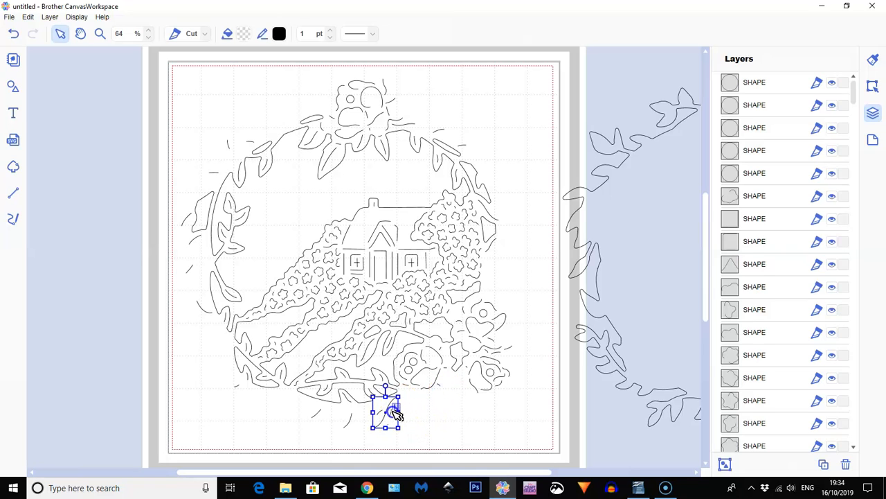
key("Delete")
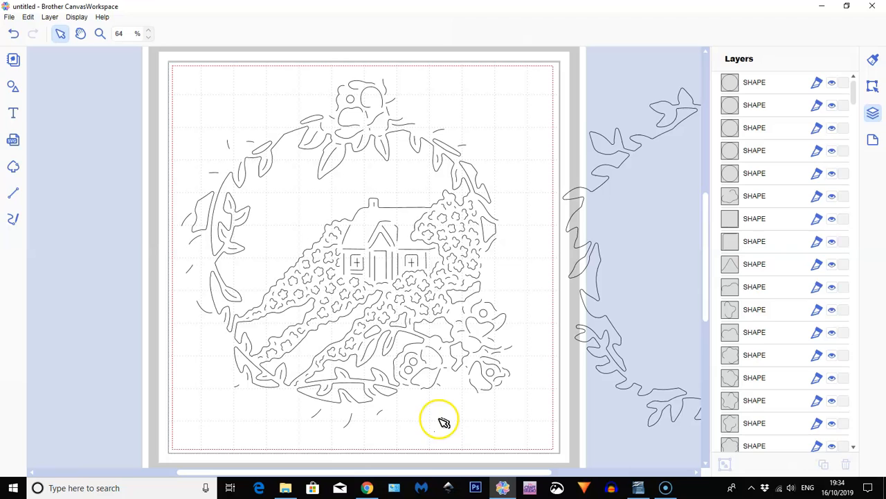
left_click(380, 413)
key("Delete")
left_click(346, 420)
key("Delete")
left_click(318, 413)
key("Delete")
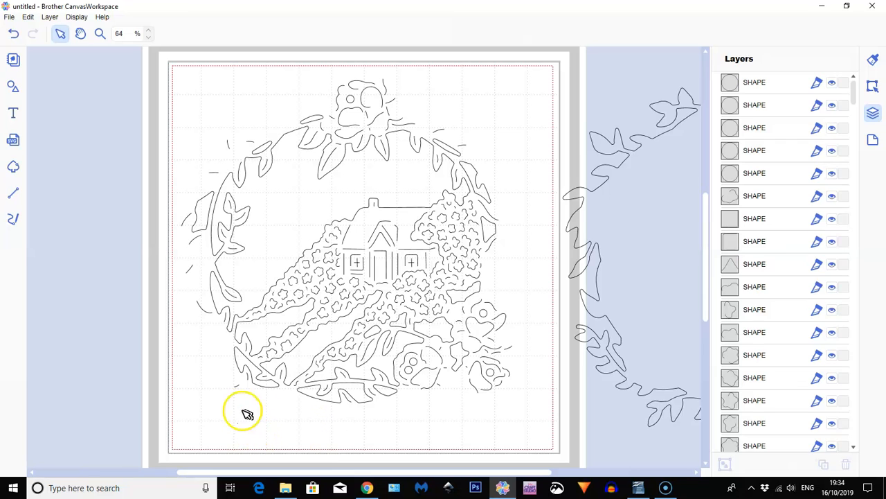
Delete the short stray lines beside the small roses at the wreath's lower right edge.
left_click(512, 347)
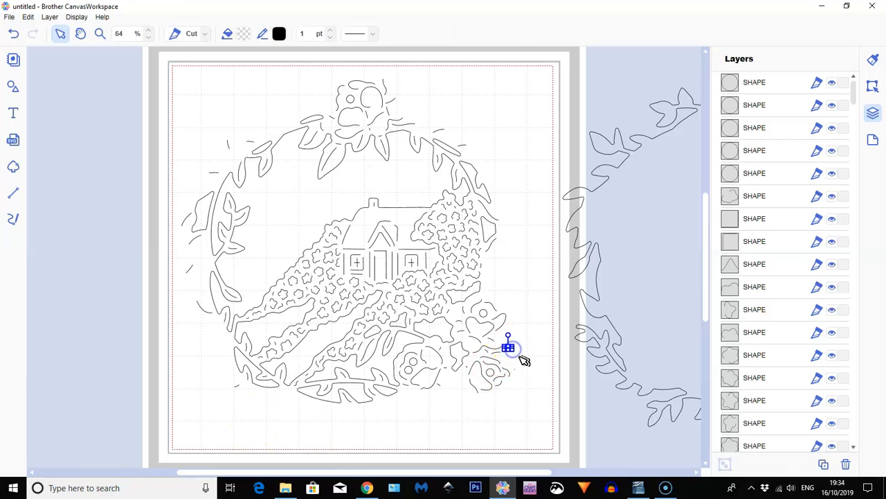
key("Delete")
left_click(505, 356)
key("Delete")
left_click(504, 381)
key("Delete")
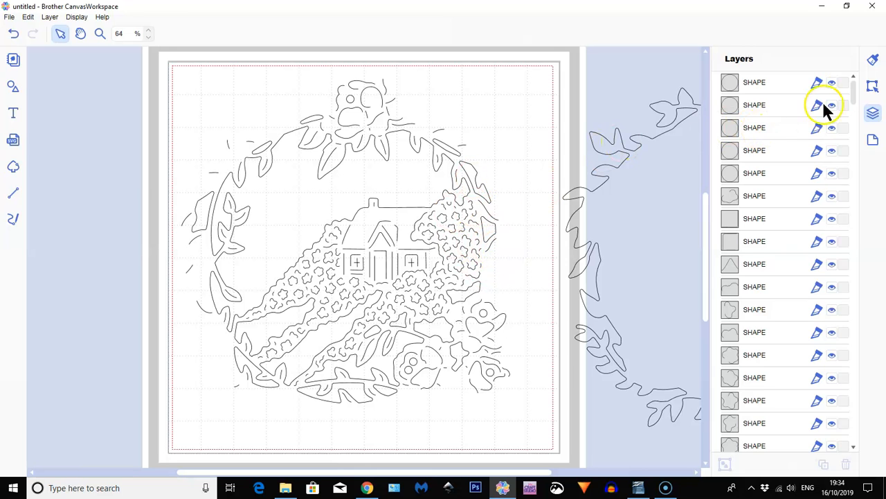
Bring up the object editing options and select the large inner wreath outline that includes the cottage roof and hillside.
left_click(873, 86)
scroll(783, 275, "down", 2)
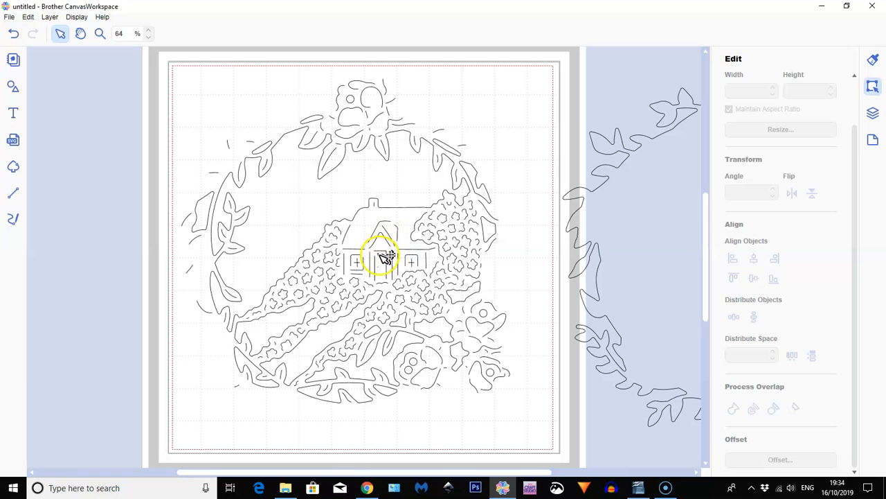
left_click(303, 223)
mouse_move(303, 222)
left_mouse_down()
mouse_move(278, 236)
mouse_move(247, 234)
mouse_move(154, 193)
mouse_move(119, 149)
mouse_move(300, 203)
mouse_move(304, 224)
left_mouse_up()
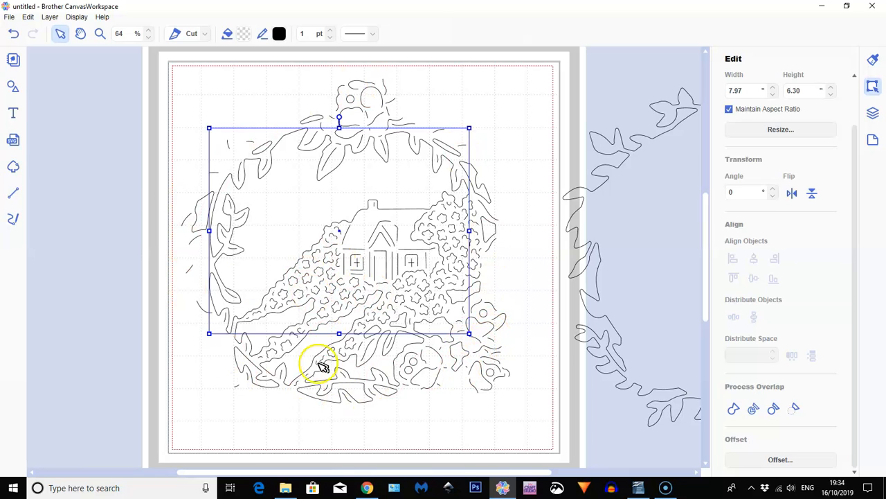
Add a rectangle, shape it into a 2.68 by 0.31 inch bar, and lay it across the wreath's lower left at 285°.
left_click(13, 86)
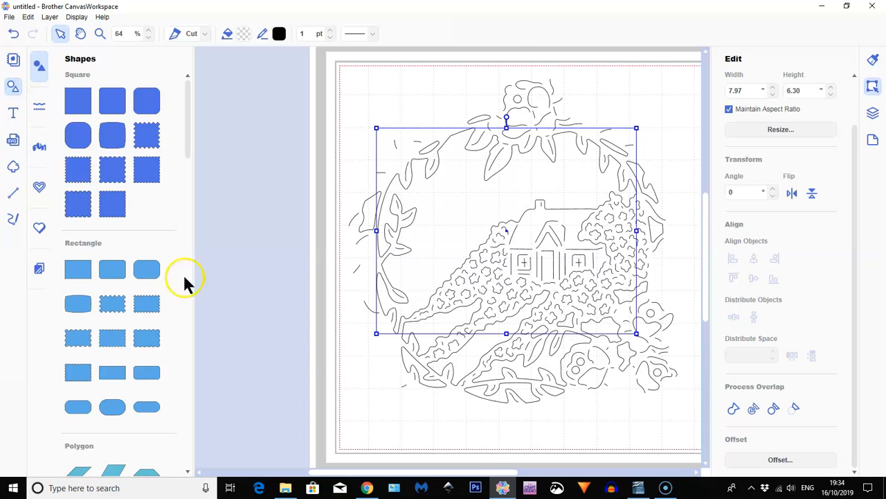
left_click(113, 377)
left_click(12, 92)
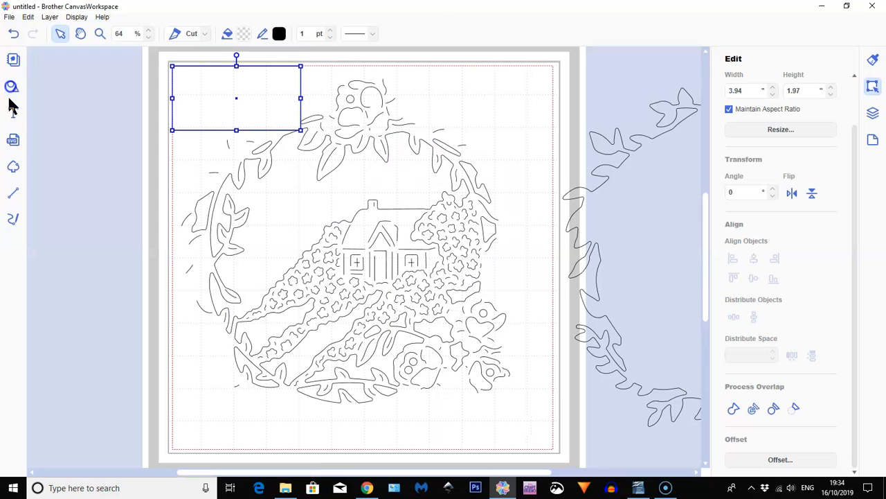
left_click_drag(224, 79, 246, 259)
left_click_drag(231, 301, 203, 300)
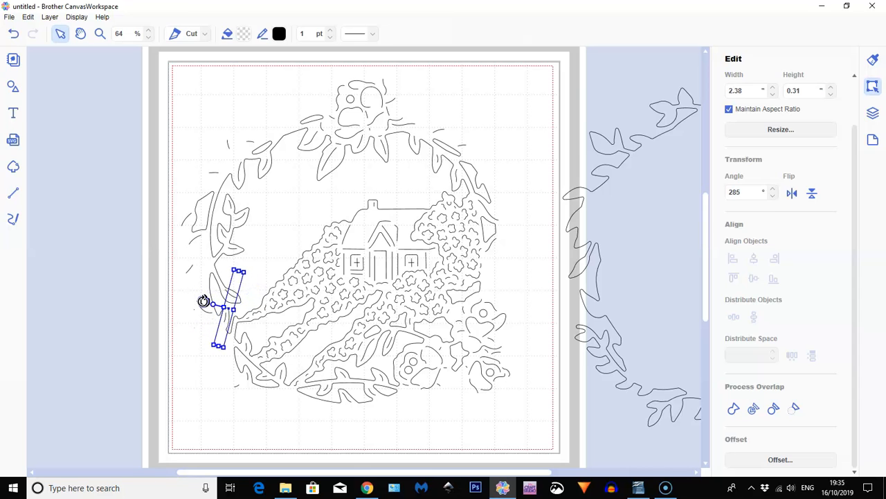
left_click_drag(251, 276, 232, 266)
Place a copy of the bar across the wreath's upper right at 190°, and shift the original bar slightly towards the cottage.
left_click(53, 17)
left_click(61, 33)
left_click_drag(233, 290, 450, 132)
left_click(425, 162)
left_click_drag(424, 162, 458, 201)
left_click(453, 199)
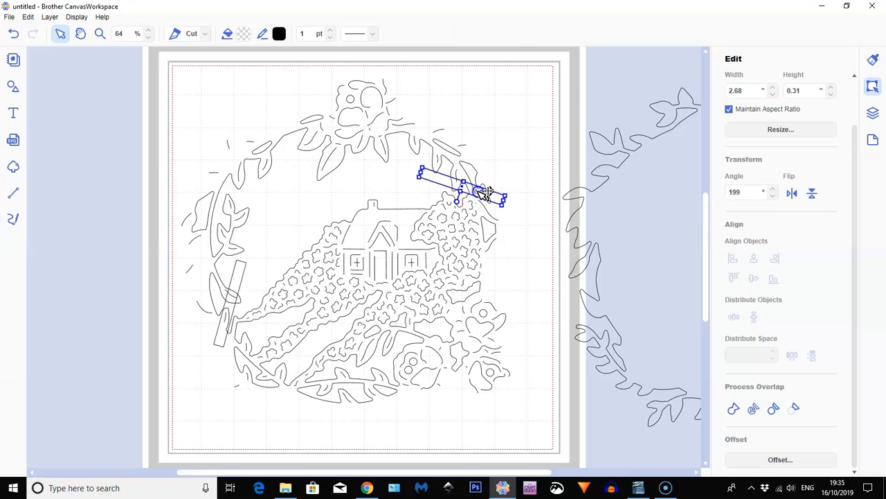
left_click_drag(483, 191, 485, 192)
left_click(457, 201)
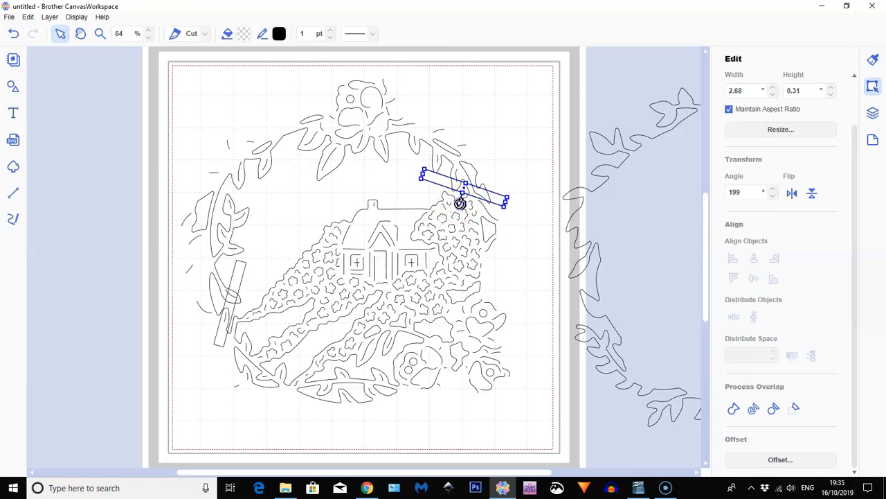
left_click_drag(460, 203, 462, 203)
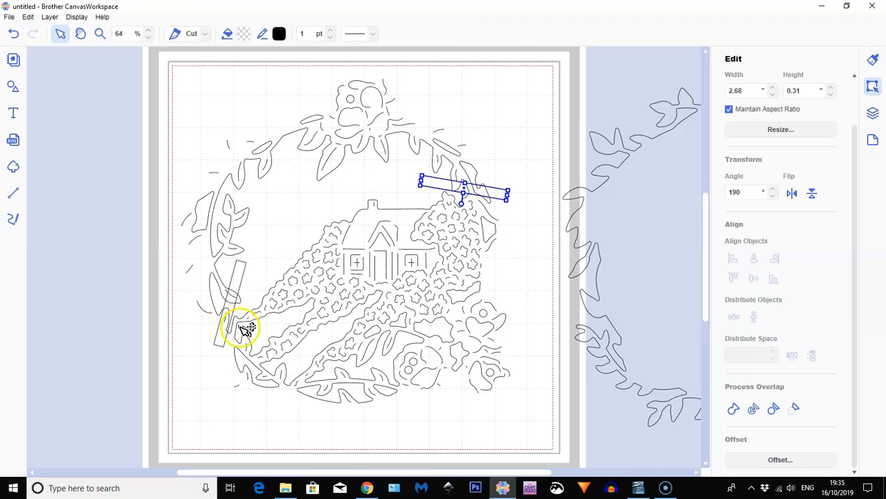
left_click(243, 280)
left_click_drag(244, 279, 250, 284)
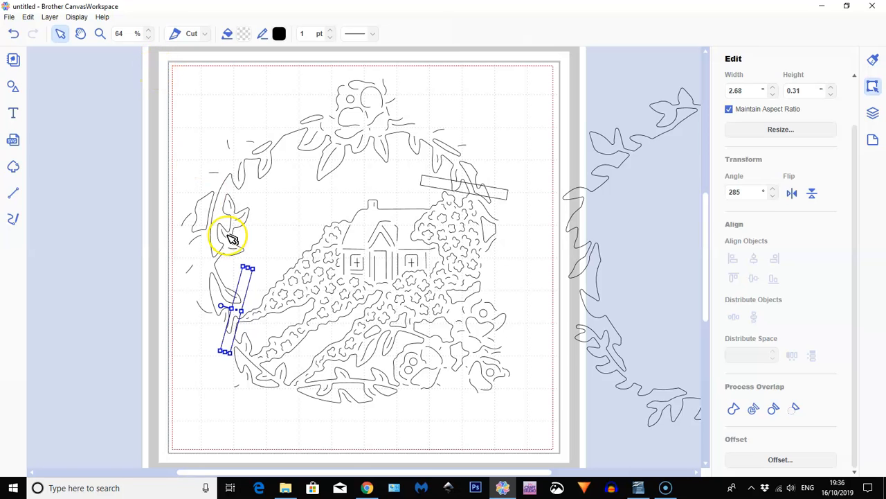
Select all wreath pieces and both bars on the mat and try to process their overlap with the last overlap operation.
left_click_drag(147, 60, 401, 291)
left_click_drag(501, 413, 538, 435)
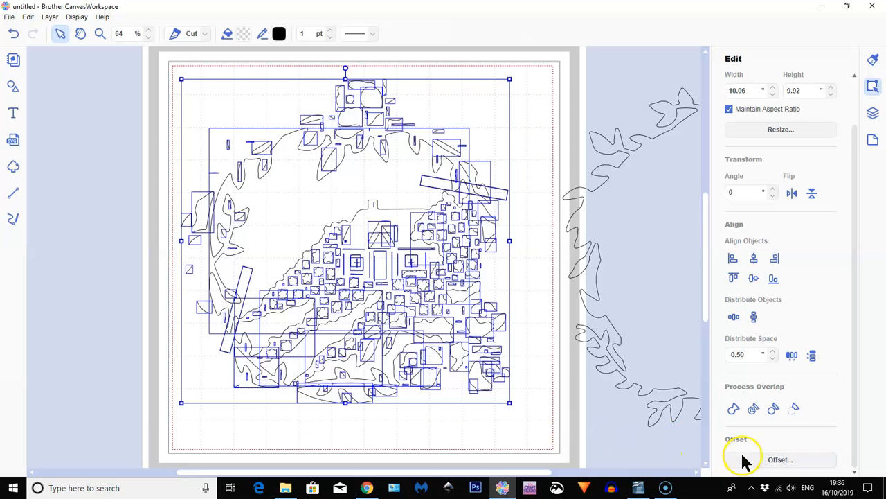
left_click(795, 409)
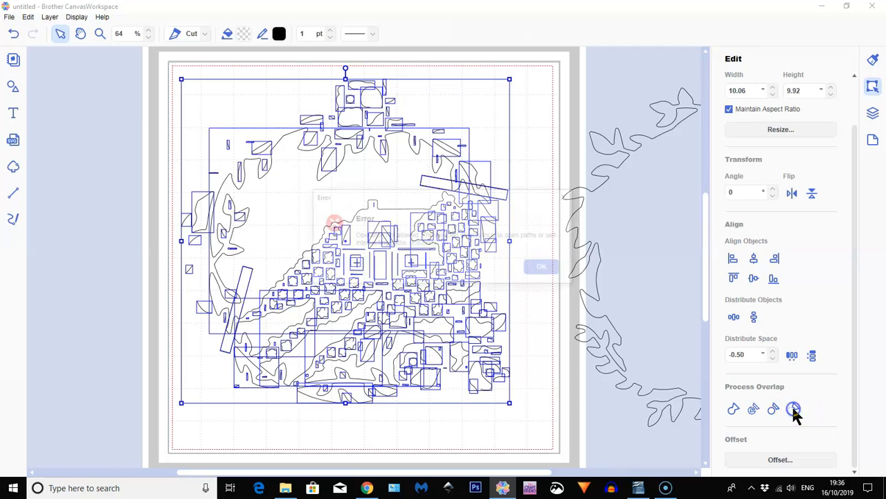
left_click(547, 270)
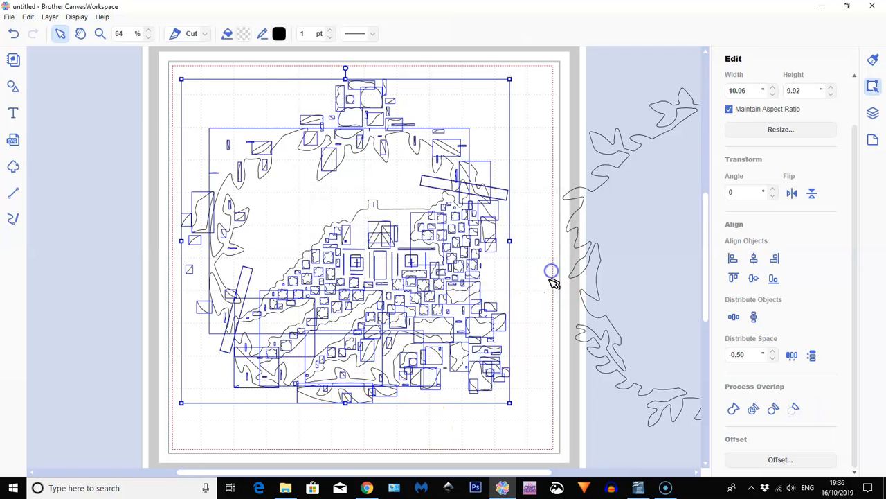
Select the large inner wreath outline with both bars and cut the bars out of it with the last overlap operation.
left_click(547, 291)
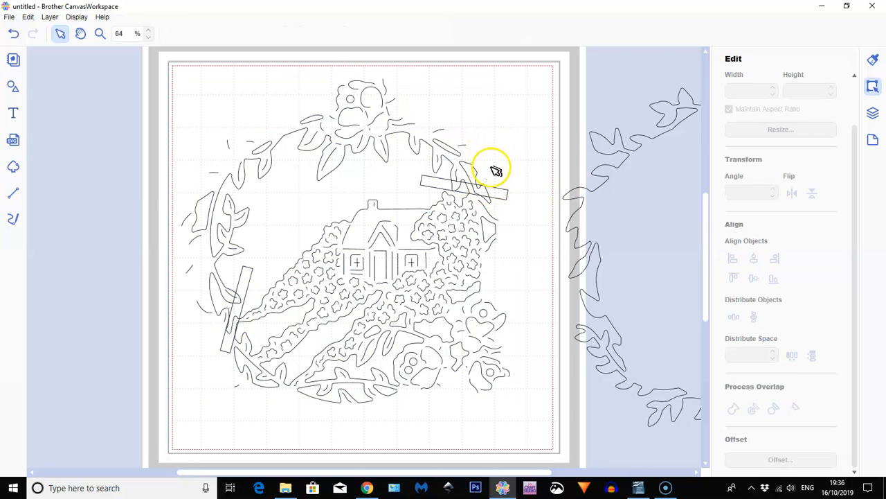
left_click(245, 283)
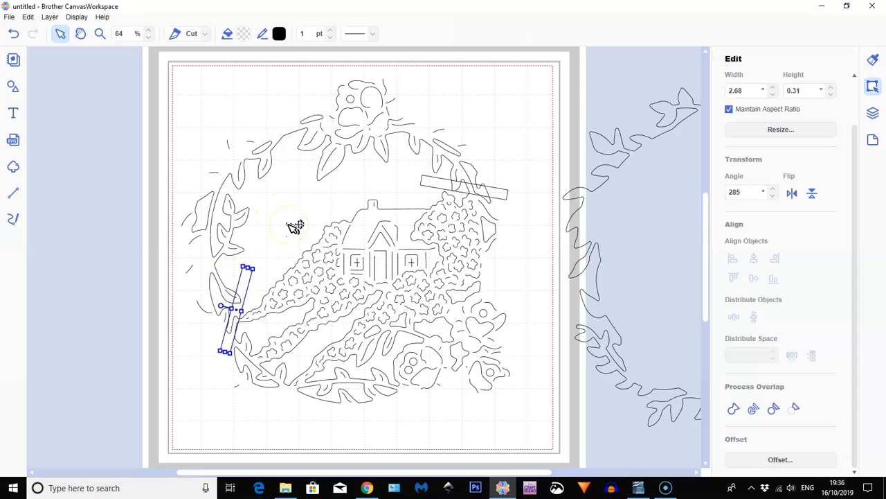
left_click(288, 224)
left_click(245, 277, "shift")
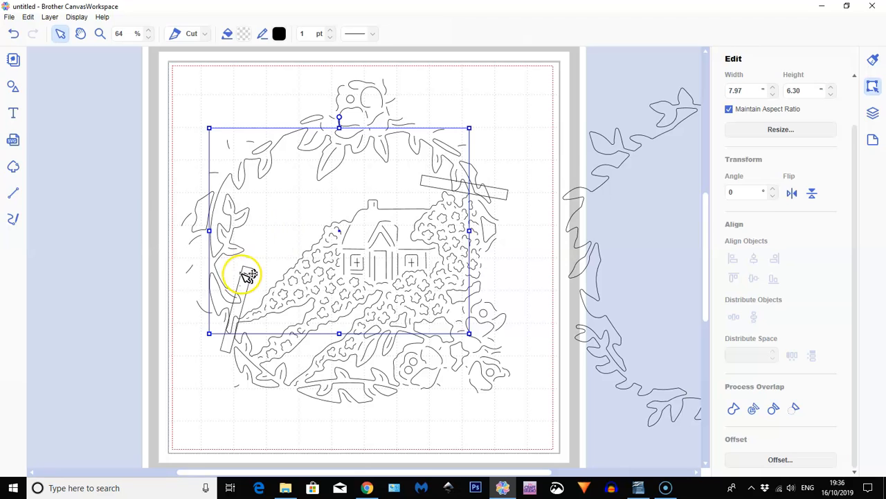
left_click(433, 187, "shift")
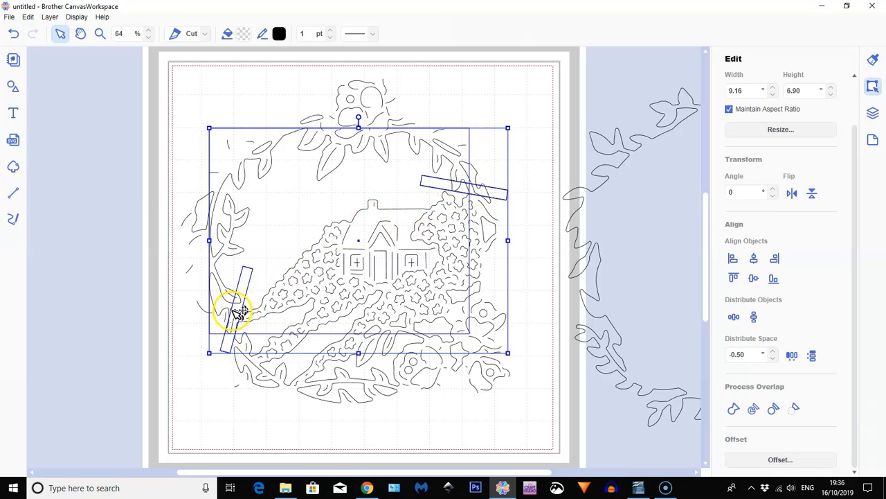
left_click(794, 408)
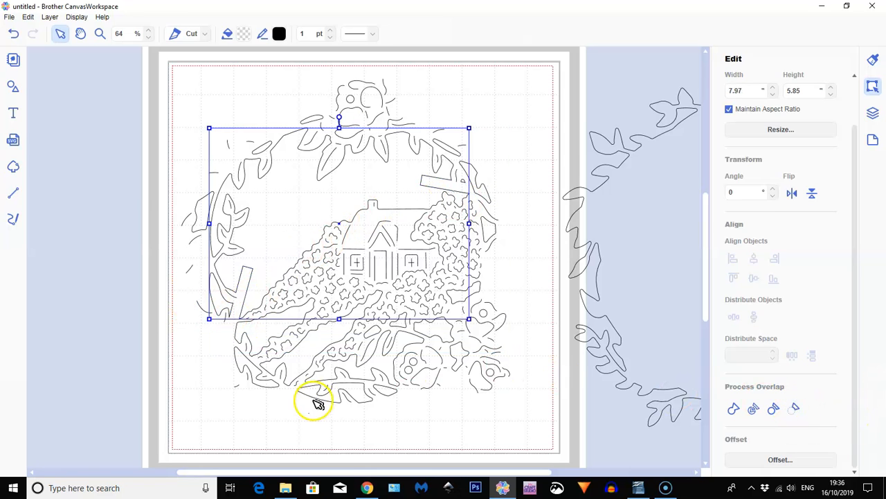
left_click(219, 415)
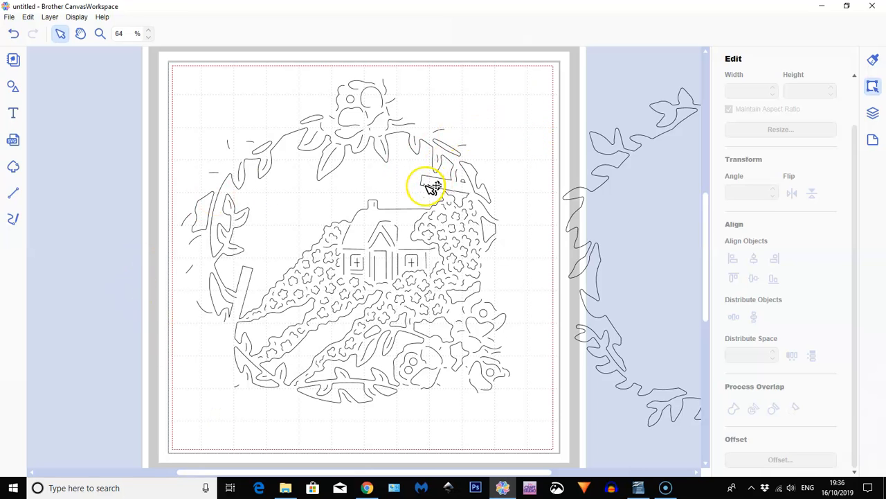
Shift the cut inner outline slightly to test whether it is separated, and undo the moves and the overlap cut.
mouse_move(308, 206)
left_mouse_down()
mouse_move(333, 143)
mouse_move(302, 211)
left_mouse_up()
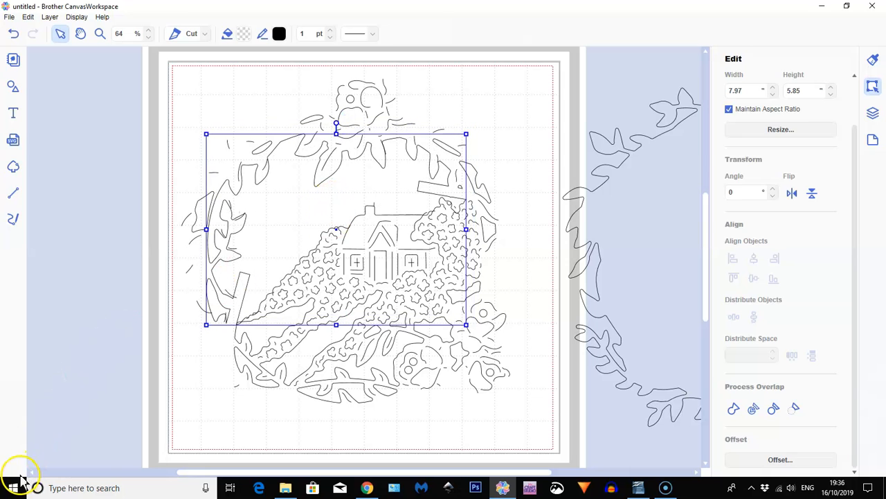
mouse_move(307, 208)
left_mouse_down()
mouse_move(309, 222)
mouse_move(316, 214)
left_mouse_up()
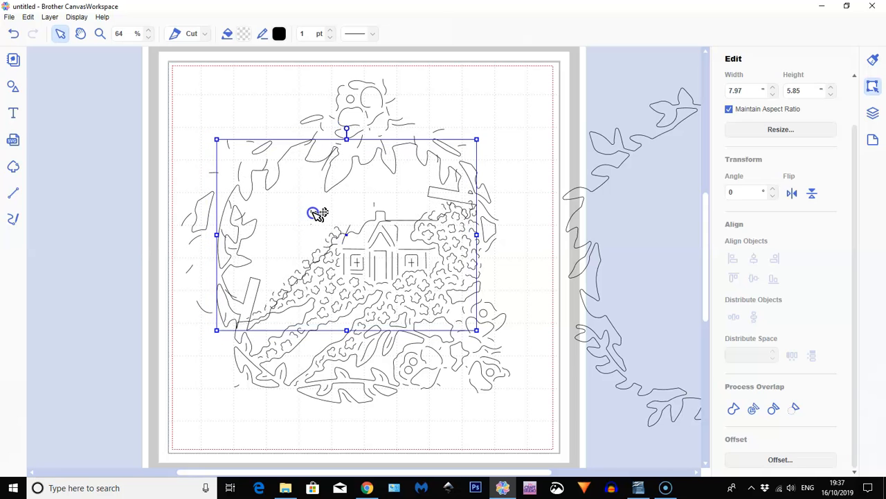
left_click(14, 34)
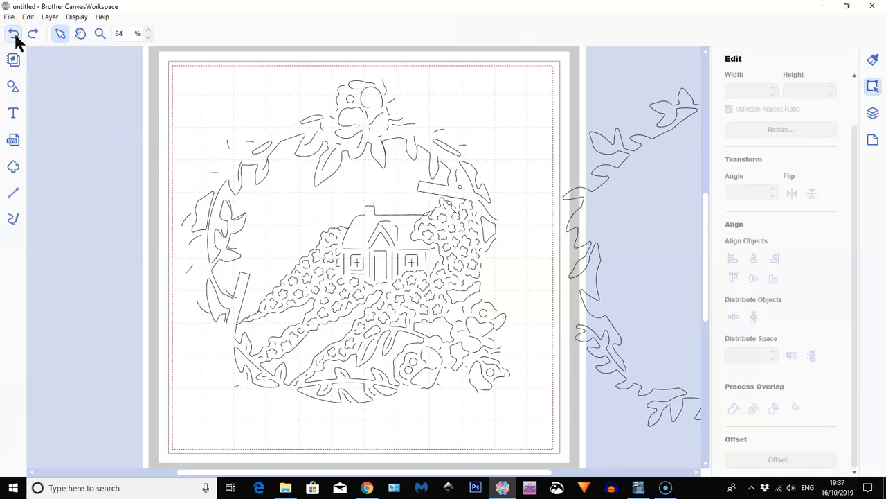
left_click(15, 36)
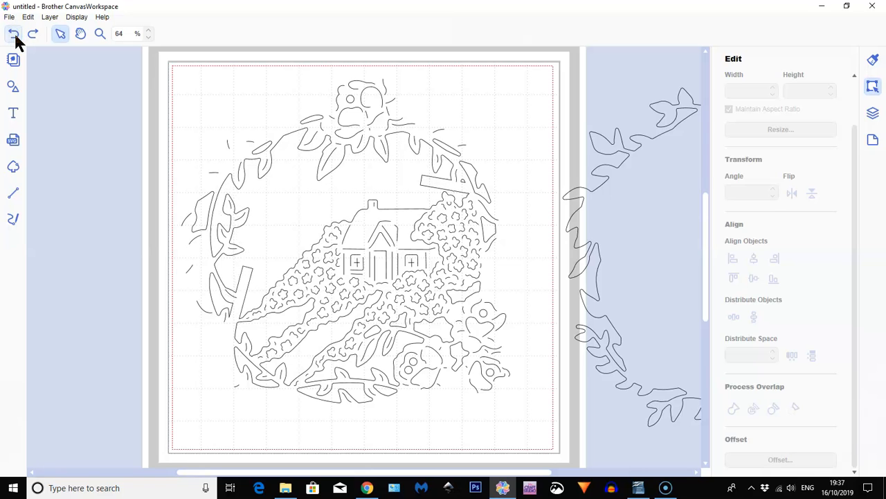
left_click(14, 35)
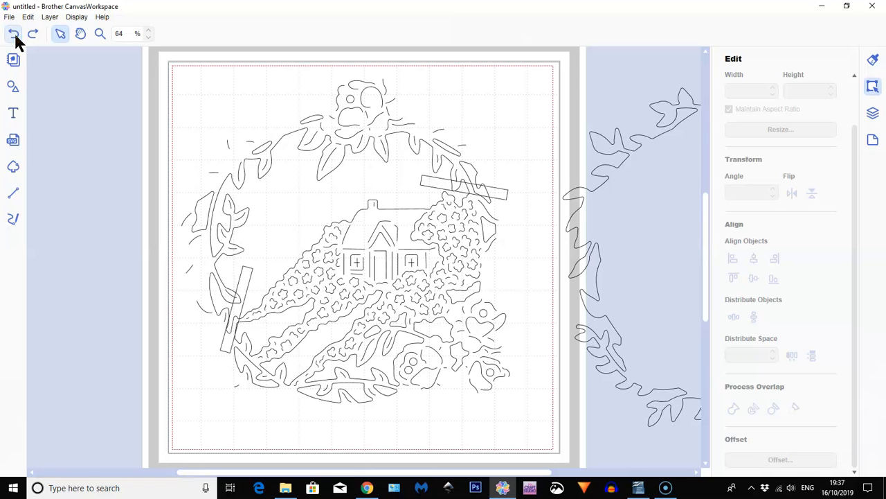
Lengthen the bar at the wreath's lower left to about 7.68 inches and subtract it from the inner outline.
left_click(247, 275)
left_click_drag(248, 268, 304, 118)
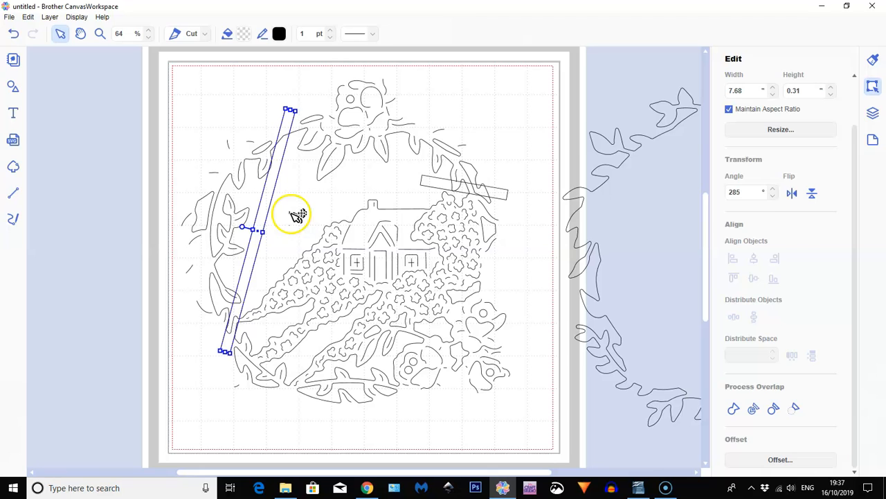
left_click(296, 215, "shift")
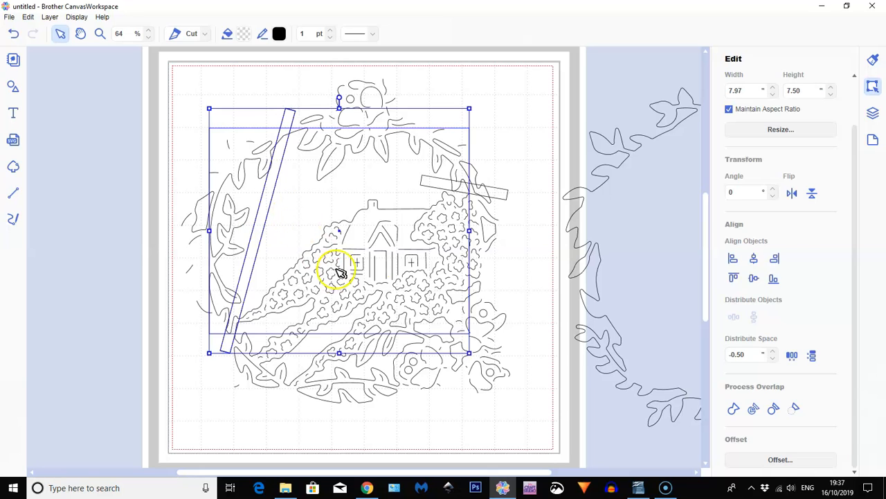
left_click(795, 408)
left_click(190, 351)
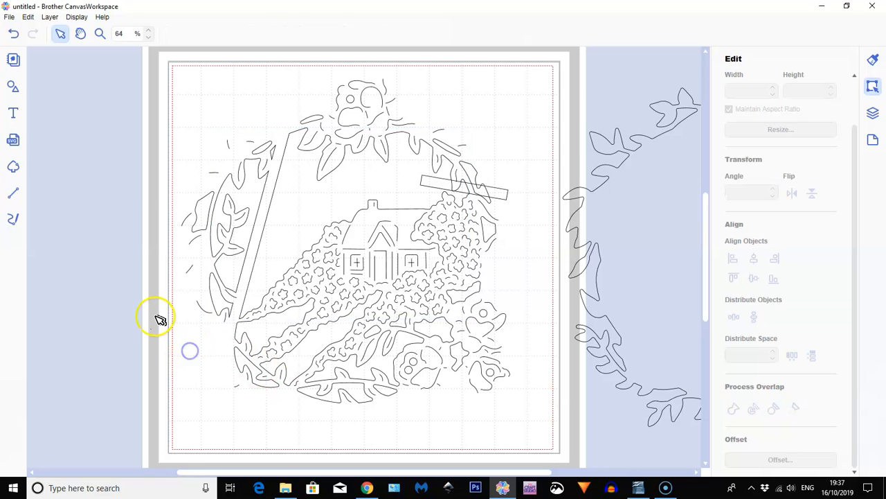
Stretch the bar at the wreath's upper right to about 7.15 inches so it reaches across to the first cut.
left_click(429, 181)
left_click(494, 189)
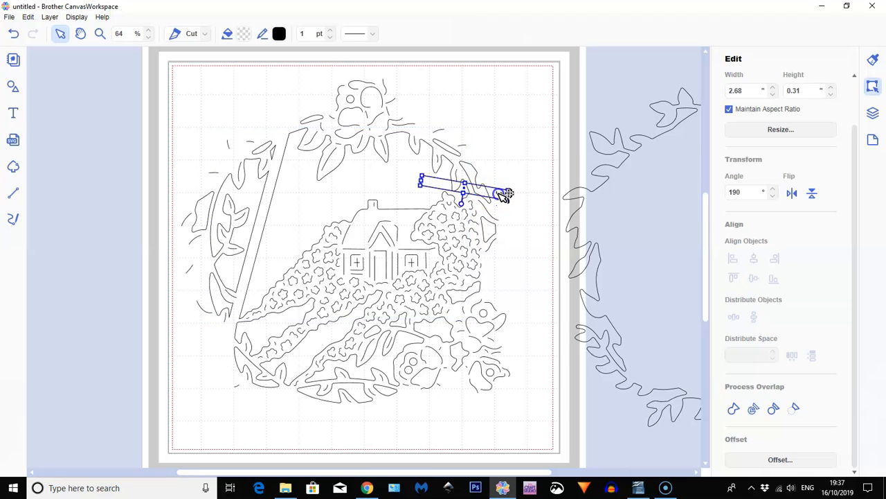
left_click_drag(406, 178, 282, 143)
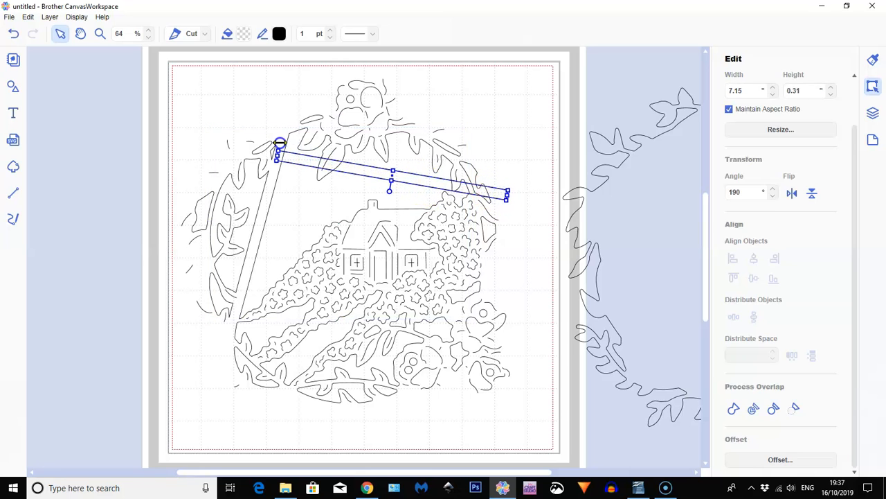
Try to subtract the lengthened upper bar from the inner outline with the last overlap operation, and undo it.
left_click(407, 155, "shift")
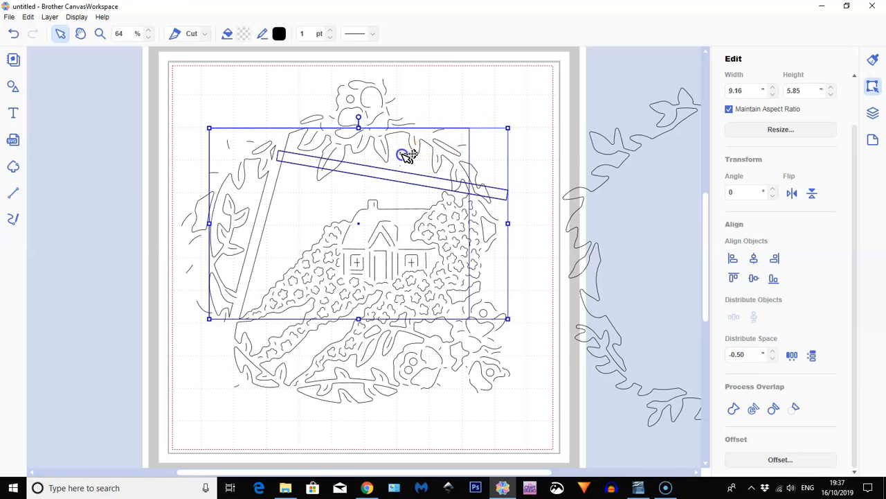
left_click(793, 409)
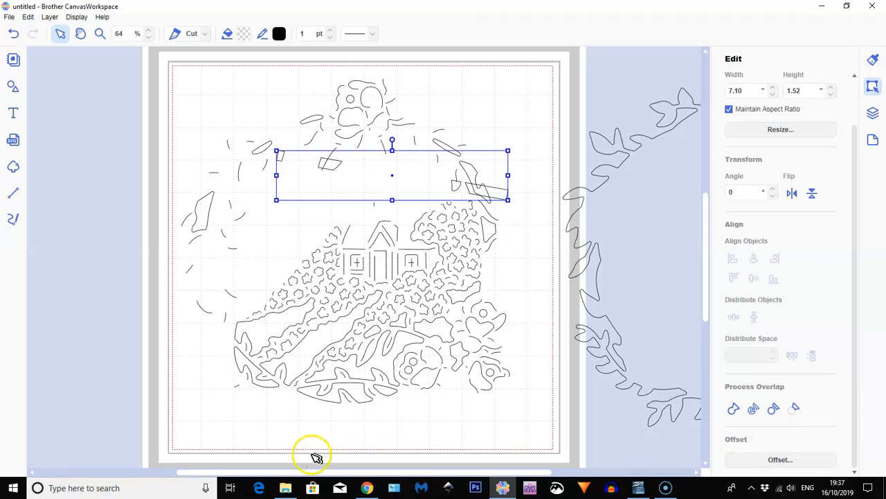
left_click(257, 438)
left_click(210, 415)
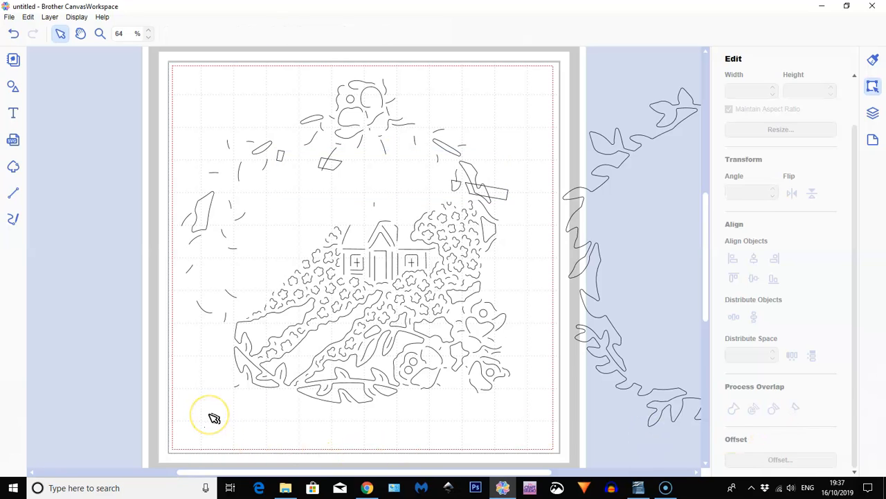
left_click(13, 35)
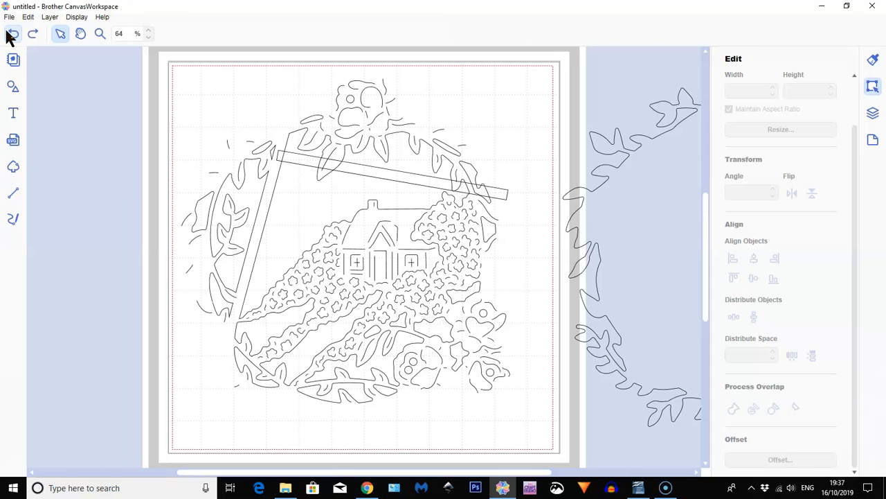
Send the inner outline to the back and subtract the long upper bar from it with the last overlap operation.
left_click(330, 215)
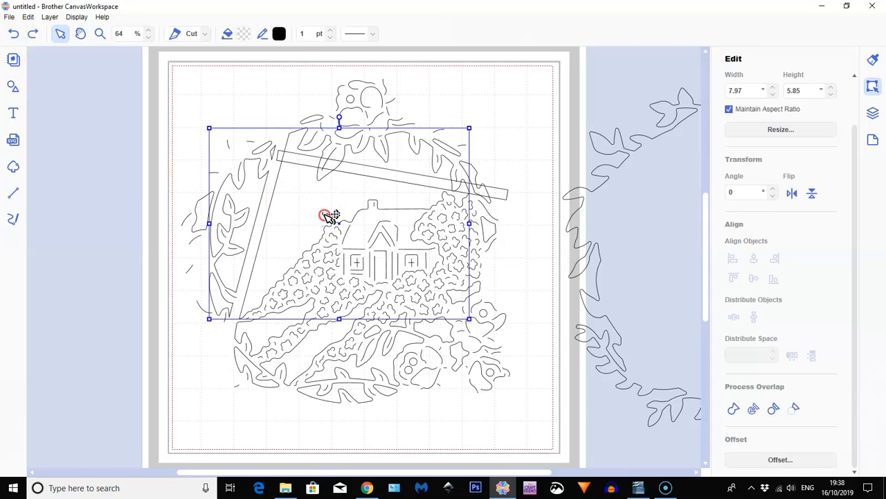
right_click(331, 215)
mouse_move(374, 317)
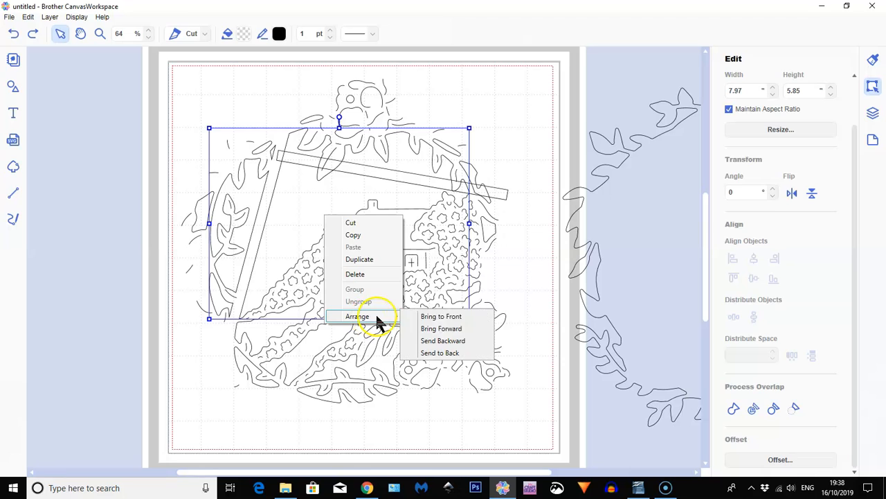
left_click(447, 356)
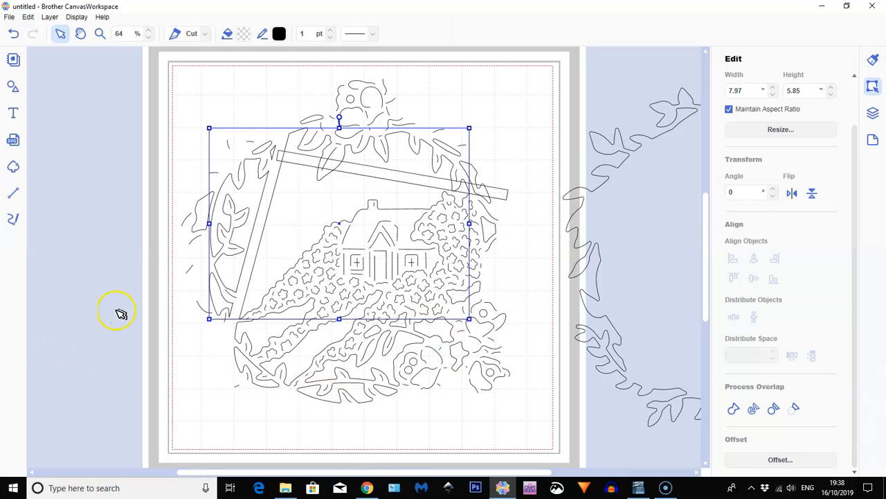
left_click(396, 173, "shift")
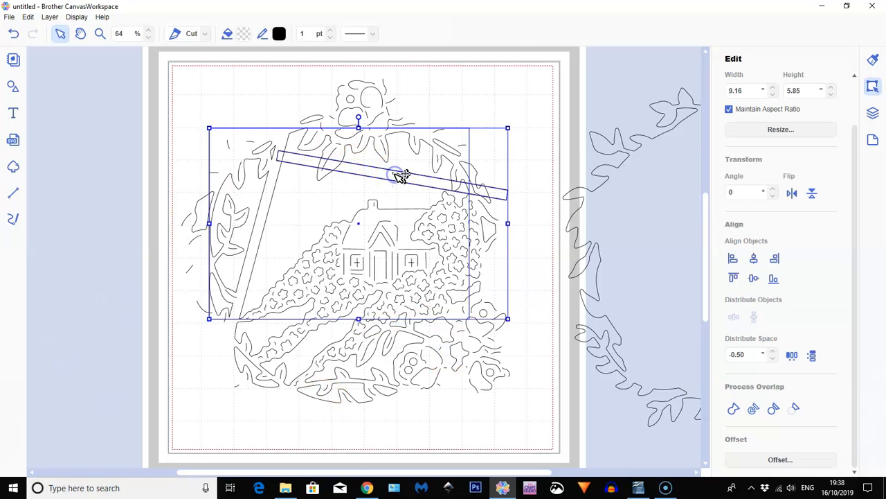
left_click(794, 410)
left_click(192, 381)
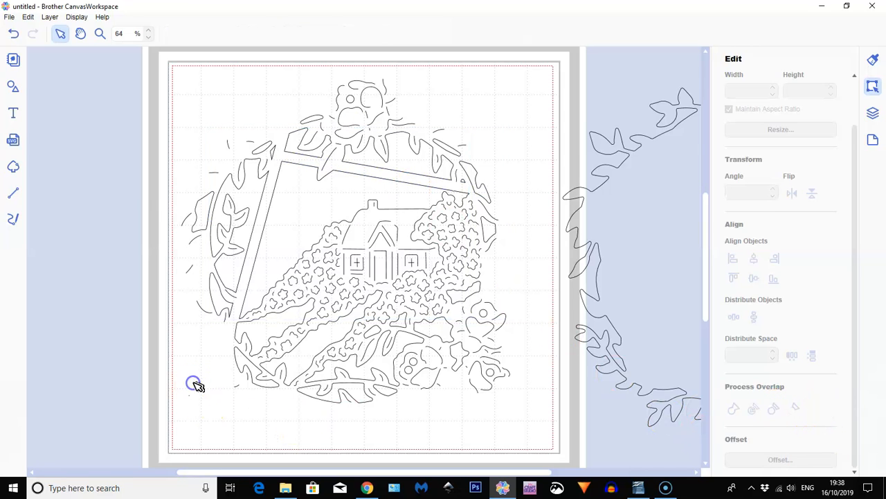
Separate the cut inner outline into individual pieces.
left_click(254, 190)
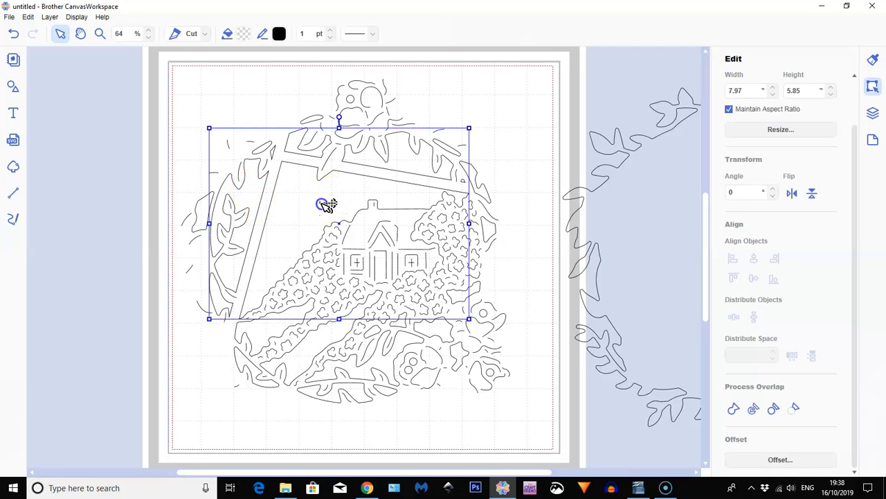
left_click(322, 203)
key("ctrl+z")
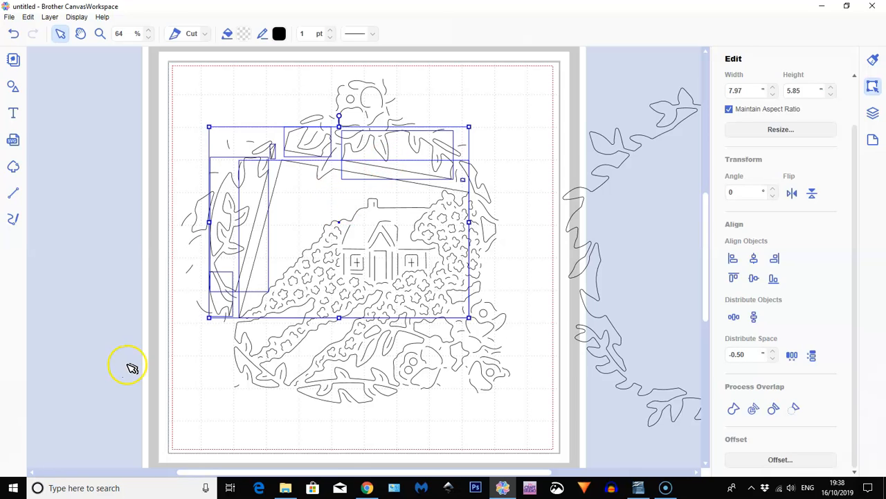
left_click(131, 367)
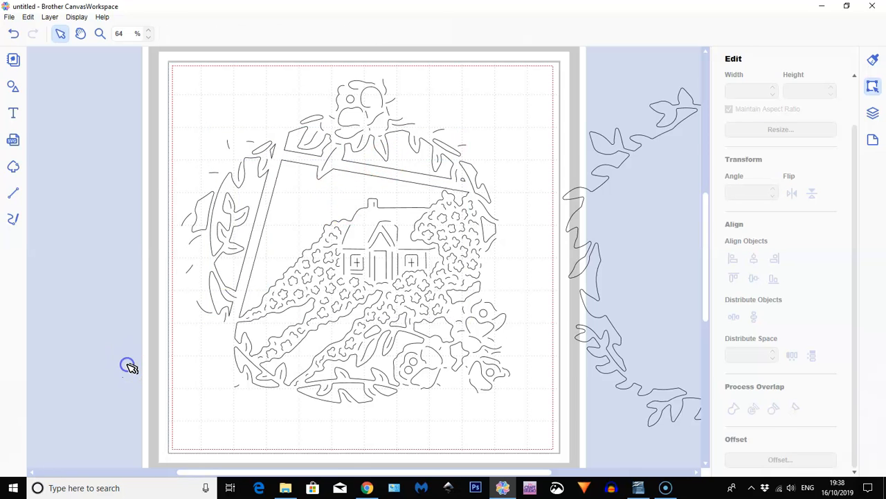
Delete the cut-off wreath sections along the left side, the top flower and the upper right.
left_click(251, 201)
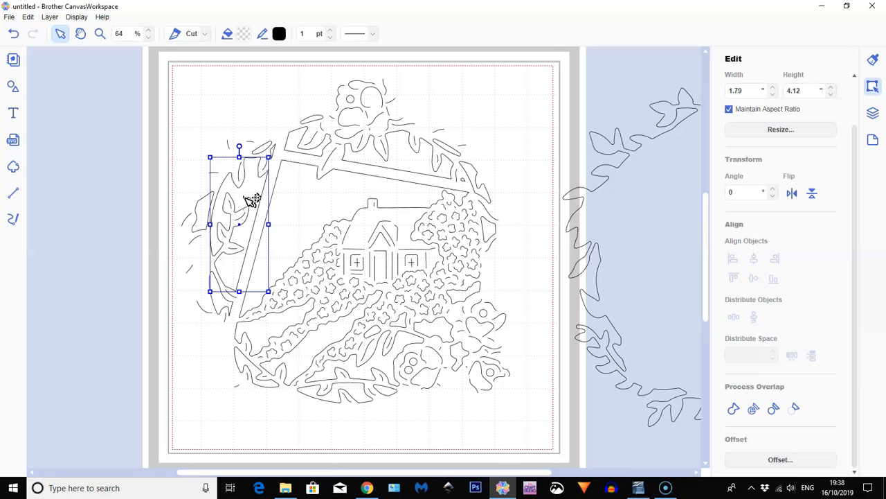
key("Delete")
left_click_drag(283, 144, 232, 350)
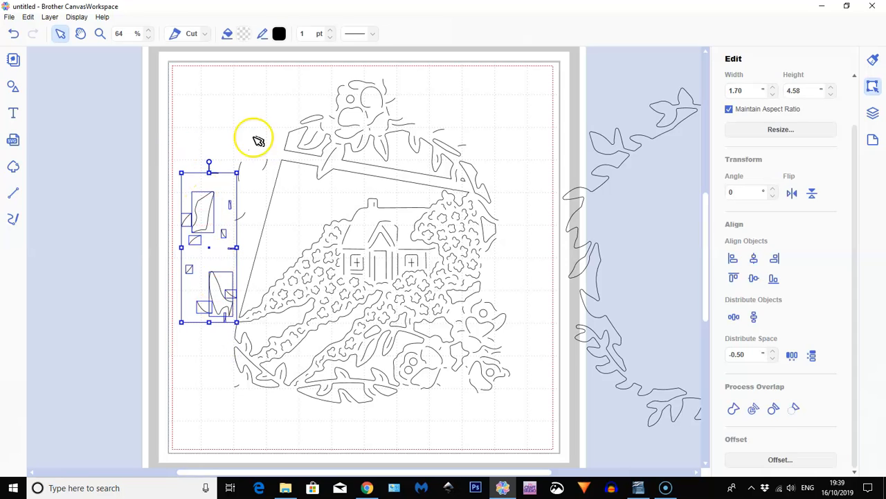
key("Delete")
left_click_drag(297, 65, 416, 149)
key("Delete")
left_click_drag(407, 104, 494, 148)
key("Delete")
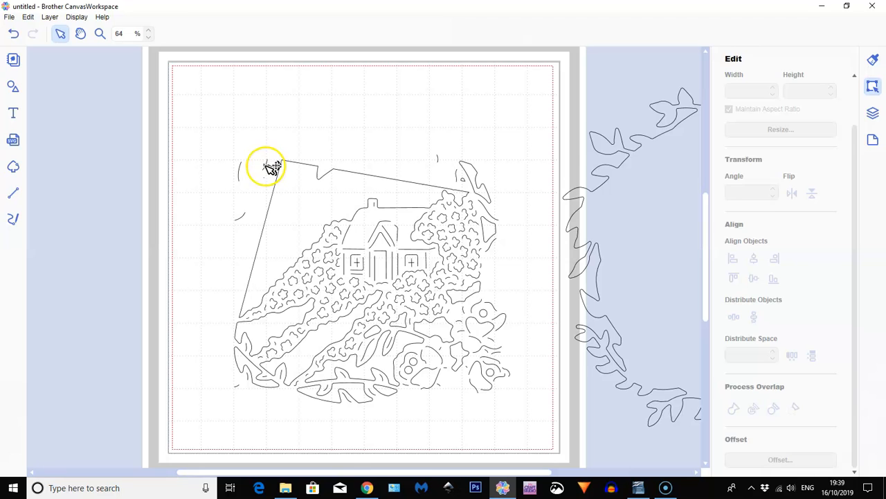
Delete the stray leaf strokes left around the upper left and above the upper cut edge.
left_click(268, 166)
key("Delete")
left_click(239, 173)
key("Delete")
left_click(242, 214)
key("Delete")
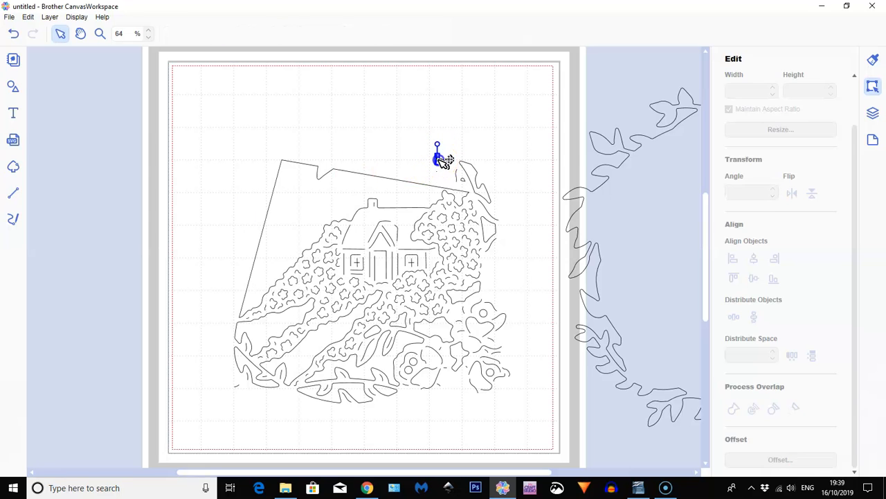
key("Delete")
Delete the leftover leaf pieces at the upper right, beside the end of the cut edge.
left_click(460, 179)
key("Delete")
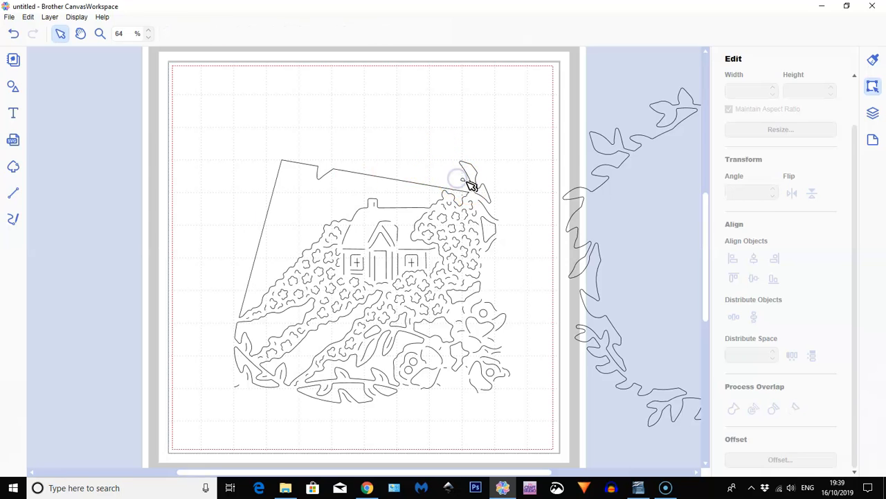
left_click(466, 178)
left_click(491, 198)
left_click(487, 192)
key("Delete")
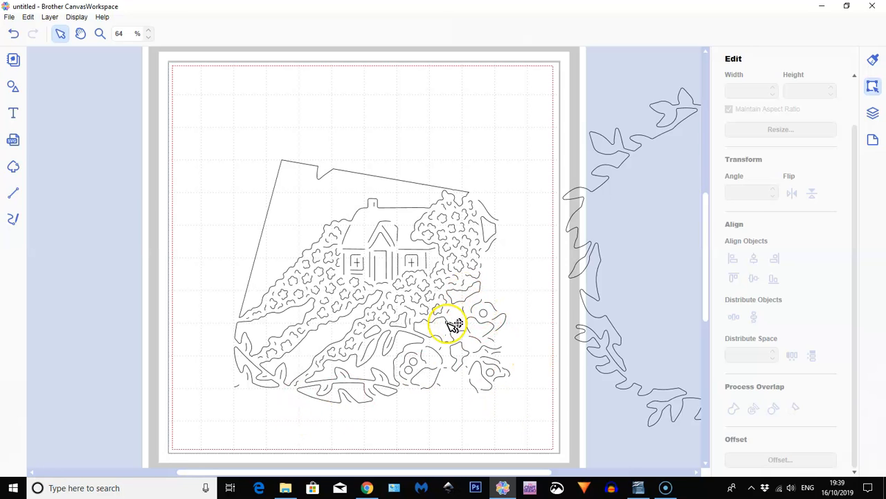
Delete the large flower's petal outline and the leafy stems around it below the cottage garden.
left_click(428, 377)
left_click(431, 386)
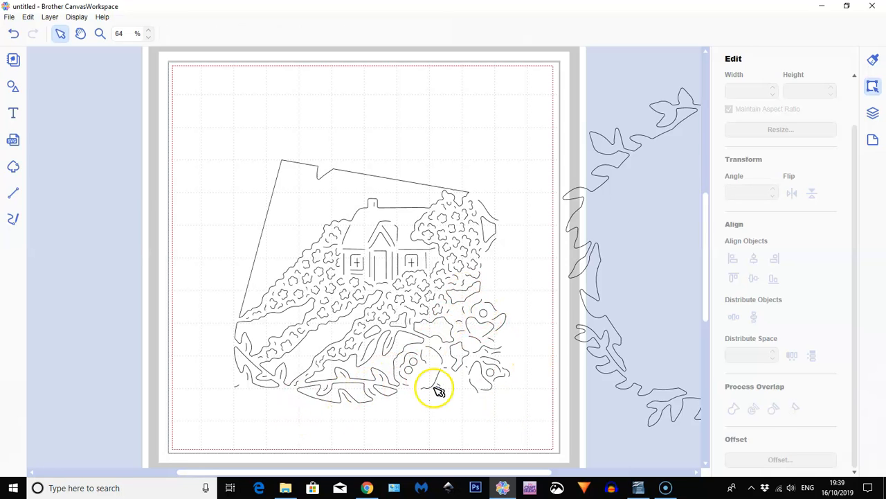
left_click(419, 359)
left_click_drag(419, 359, 457, 368)
Delete the wreath flowers at the lower right and the leaf shape beside the upper-right bush.
left_click_drag(503, 291, 501, 380)
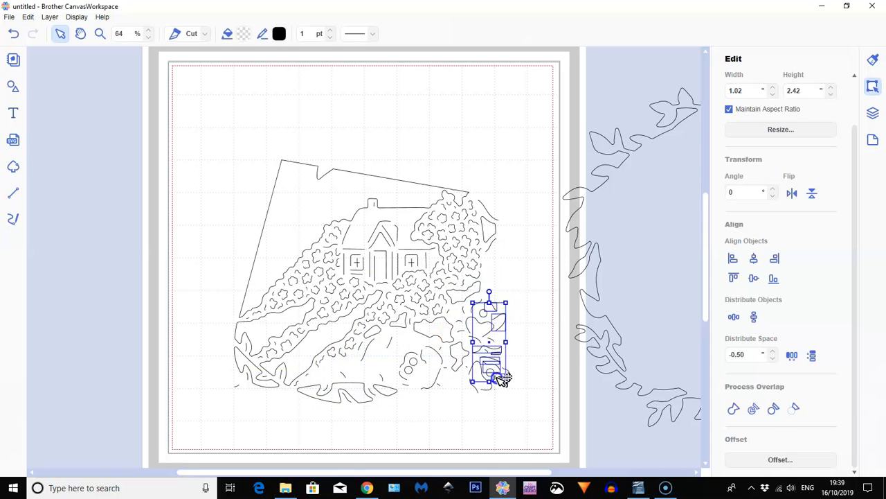
left_click(506, 383)
left_click_drag(488, 312, 475, 382)
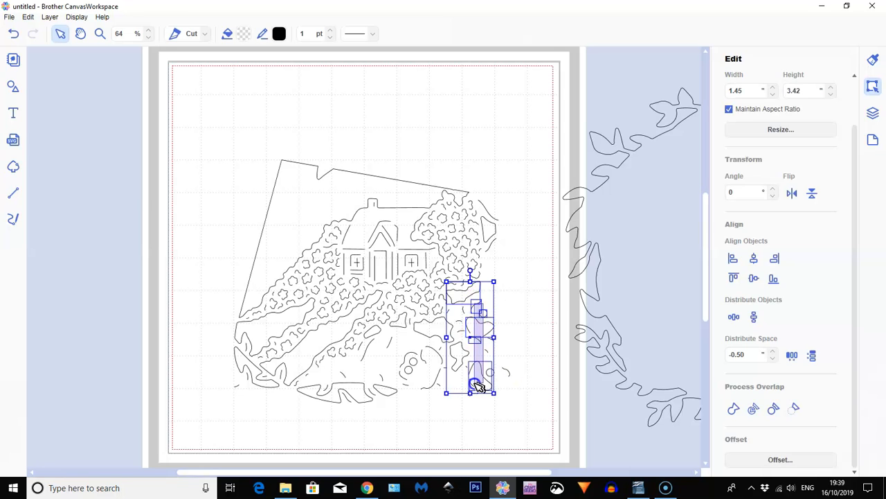
left_click(475, 383)
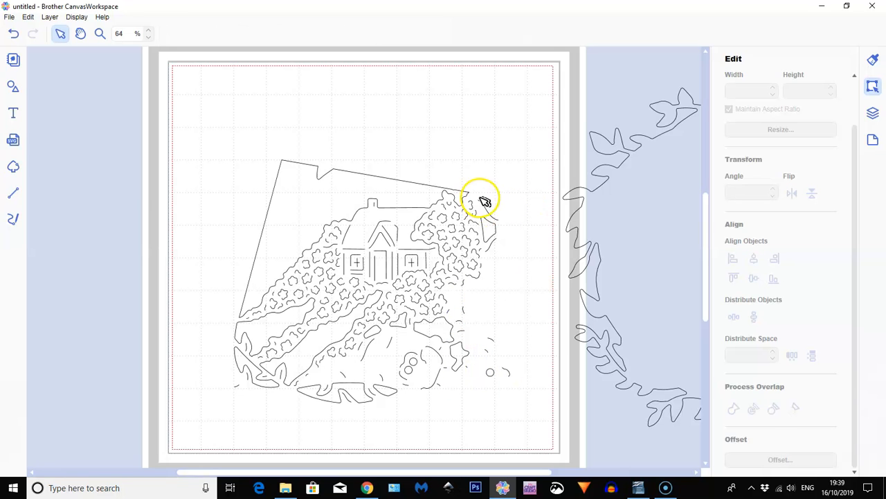
left_click(495, 216)
key("Delete")
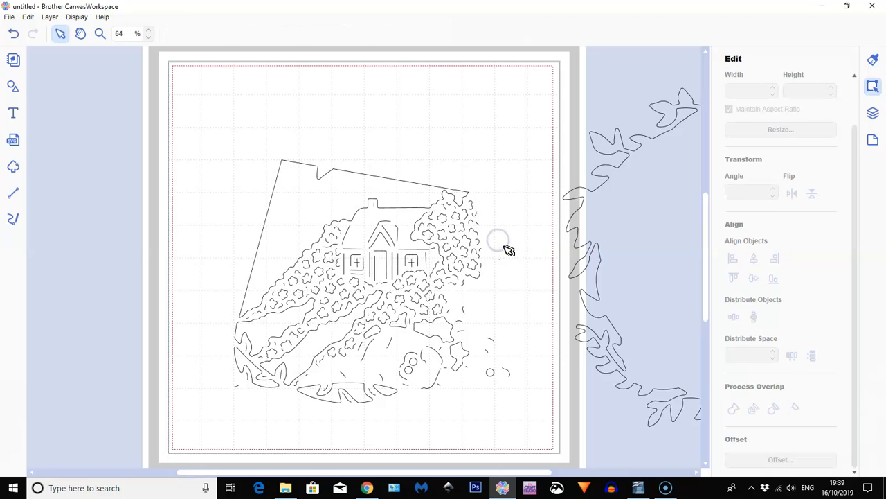
Delete the flower centre, wavy outlines and small strokes left at the lower right of the garden.
left_click_drag(524, 375, 460, 346)
left_click_drag(514, 337, 448, 362)
left_click_drag(494, 310, 491, 328)
left_click(470, 315)
left_click(470, 313)
left_click(469, 315)
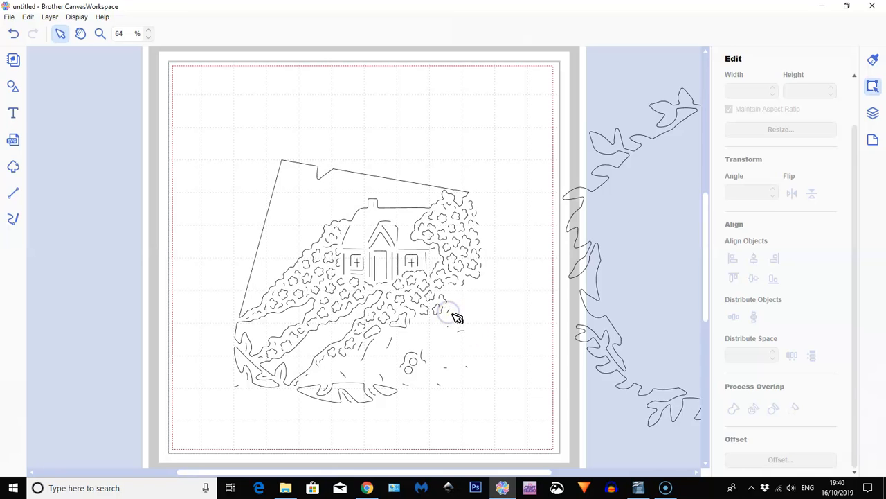
Delete the tiny stray strokes just below the right end of the flower bed.
left_click(462, 329)
left_click(466, 333)
left_click(463, 330)
left_click(461, 318)
left_click(443, 348)
Delete the wreath leaves at the lower left and bottom, together with the path outlines attached to them.
left_click_drag(233, 346, 262, 388)
key("Delete")
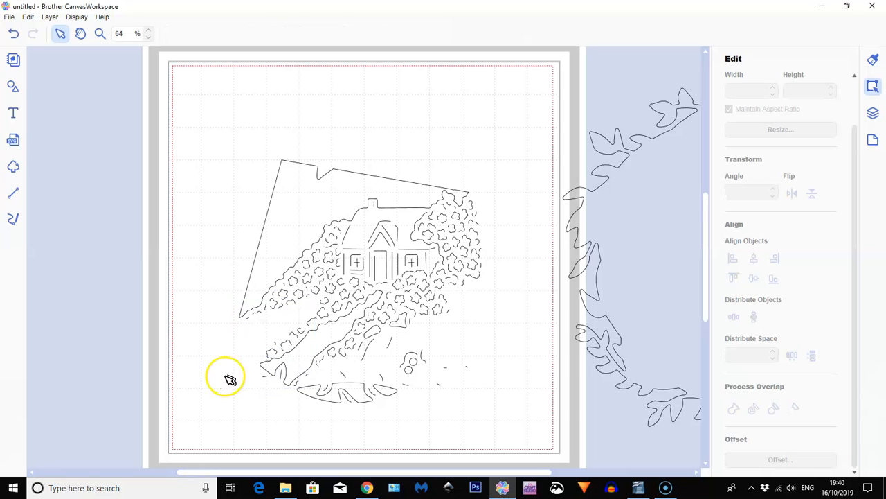
left_click(314, 405)
left_click(411, 386, "shift")
key("Delete")
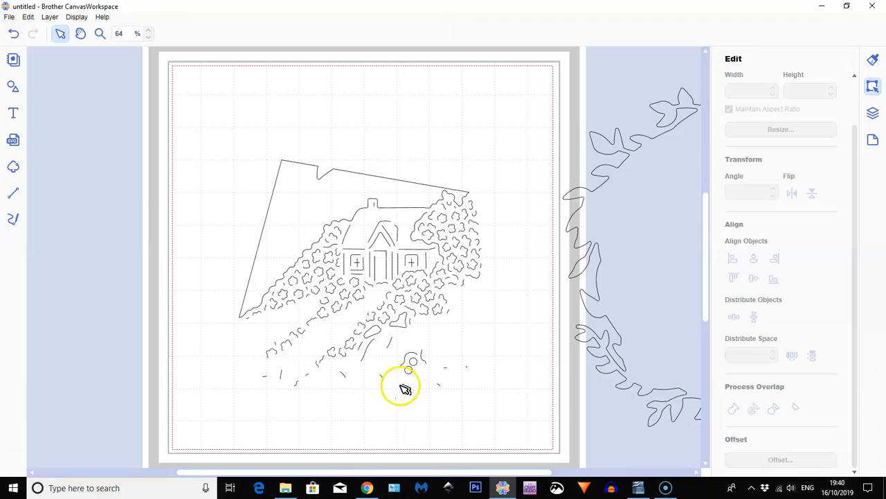
Delete the remaining flower centres and stray strokes scattered below the garden path.
left_click_drag(352, 382, 504, 401)
key("Delete")
left_click_drag(451, 337, 481, 388)
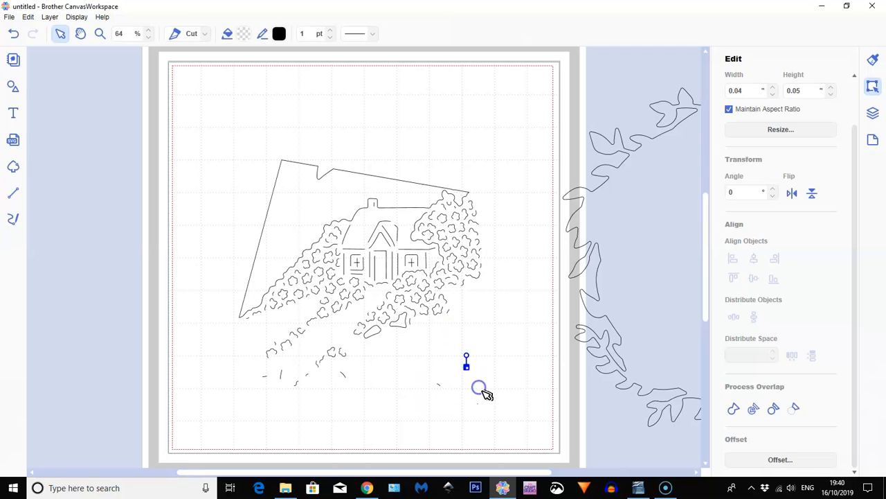
left_click_drag(248, 352, 356, 404)
left_click(415, 409)
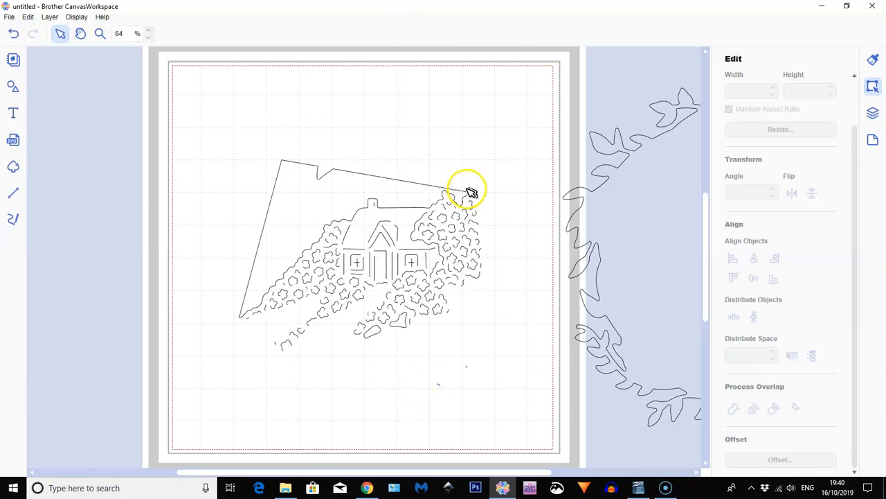
Edit the points of the cottage's cut outline and disconnect the segment between its upper-left corner and the notch.
left_click(312, 221)
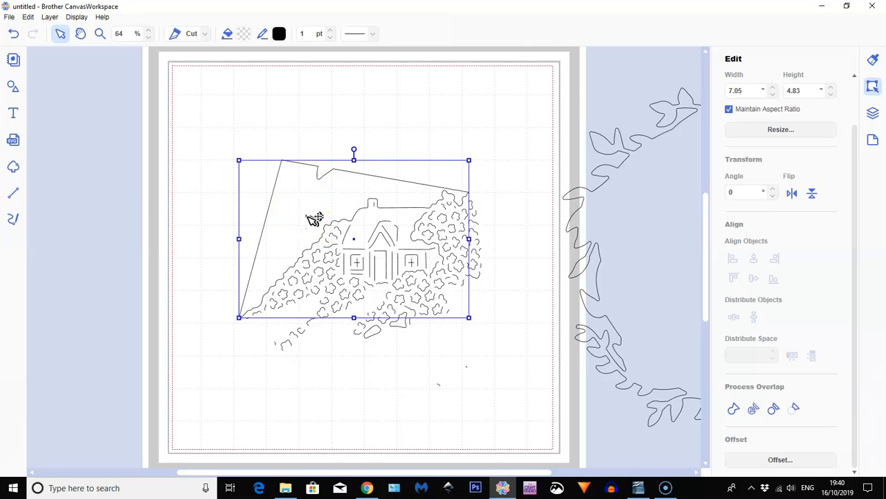
double_click(311, 221)
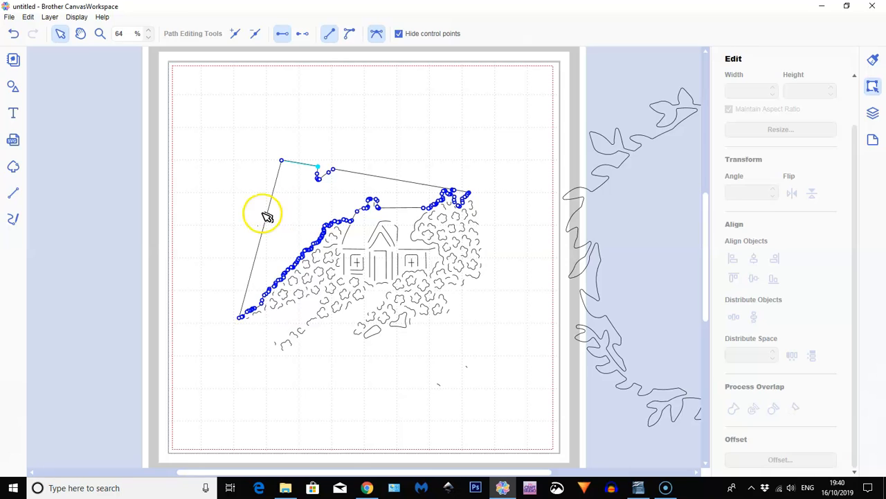
left_click(99, 34)
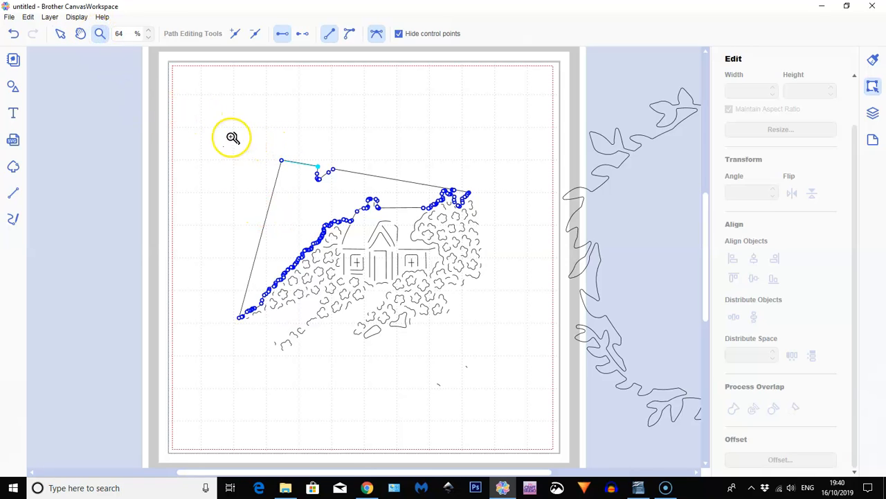
left_click_drag(220, 129, 473, 272)
left_click(60, 34)
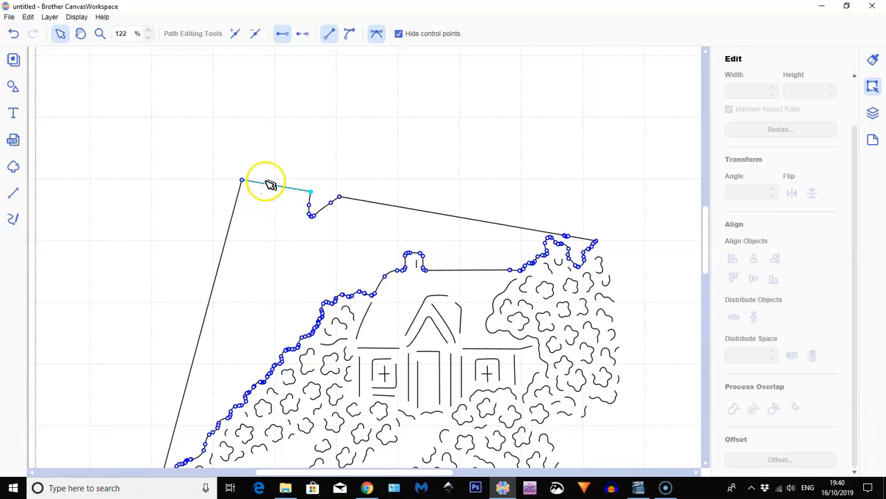
left_click(301, 35)
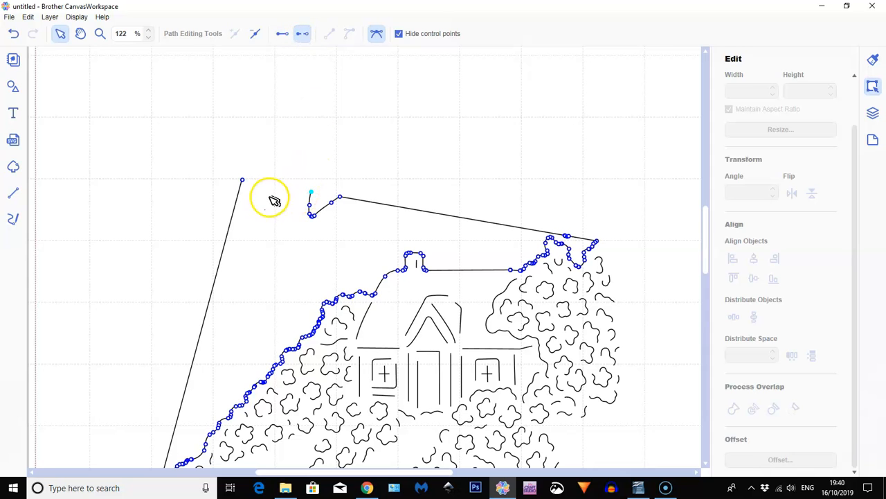
Delete the outline points that form the slanted left side, the notch and the long straight top edge.
scroll(275, 200, "down", 3)
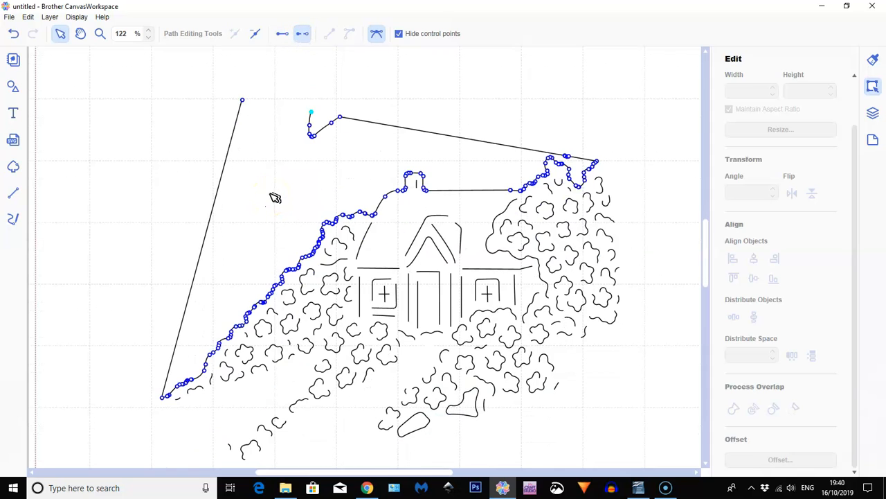
left_click(242, 101)
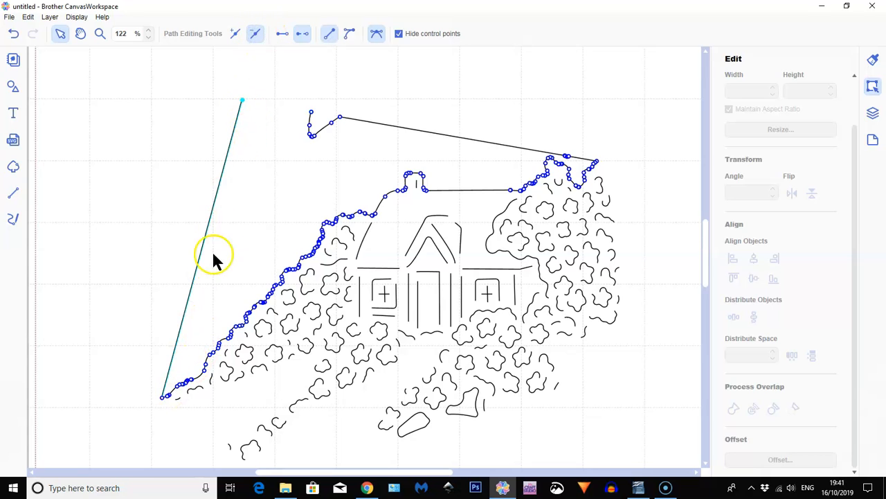
key("Delete")
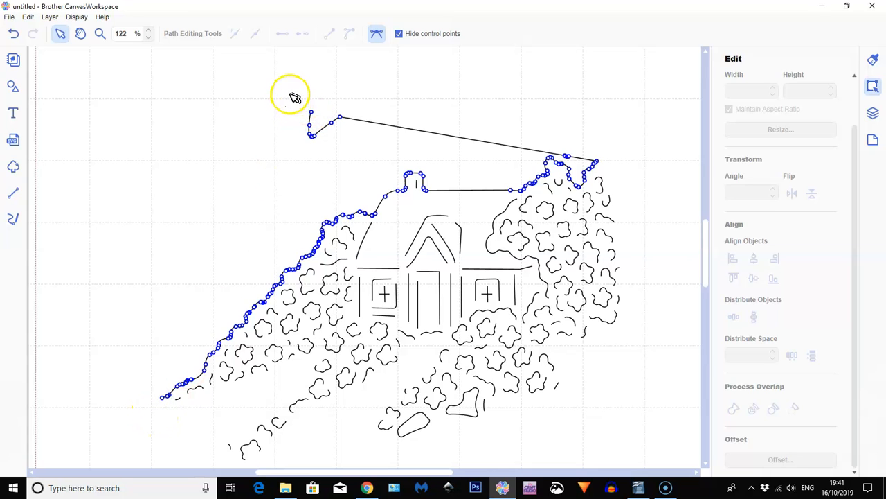
left_click_drag(290, 94, 576, 158)
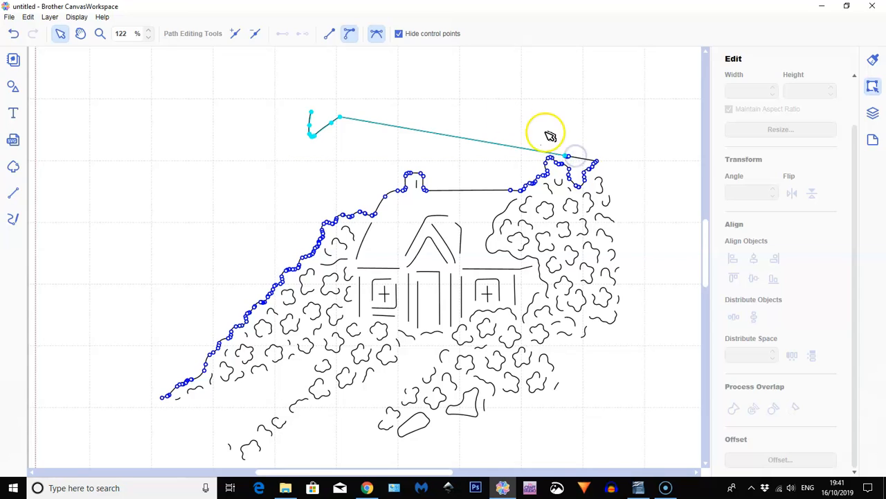
left_click(255, 36)
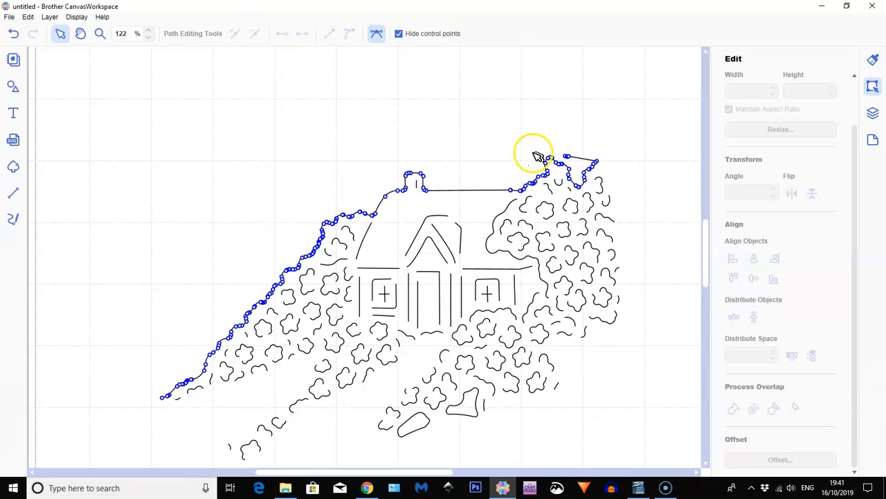
Delete the clustered end points above the right-hand bush to remove the last short straight segment of the outline.
left_click(570, 155)
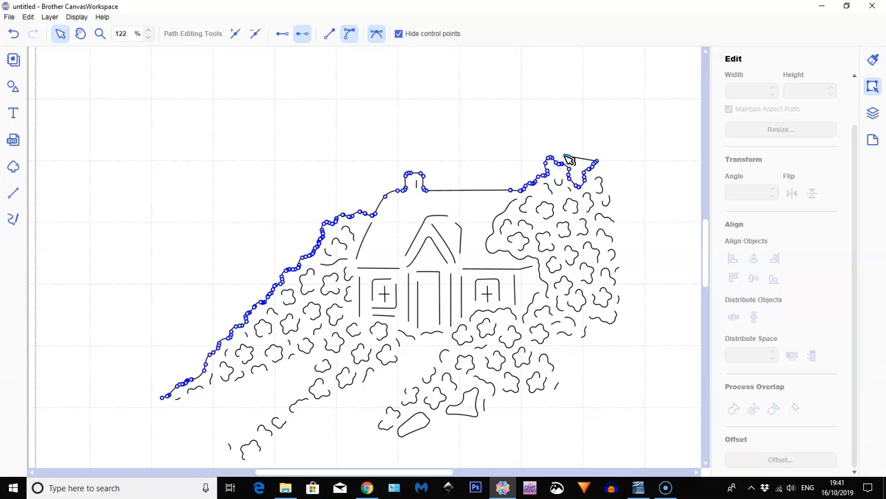
left_click(498, 129)
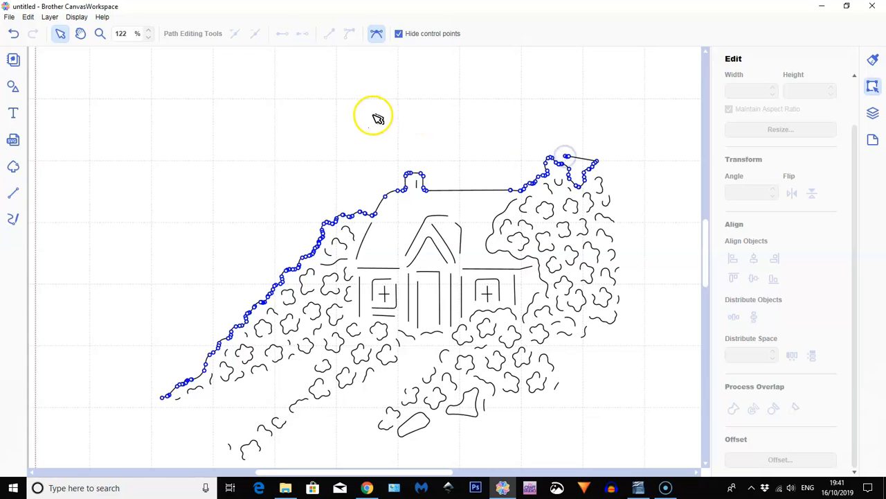
left_click(566, 157)
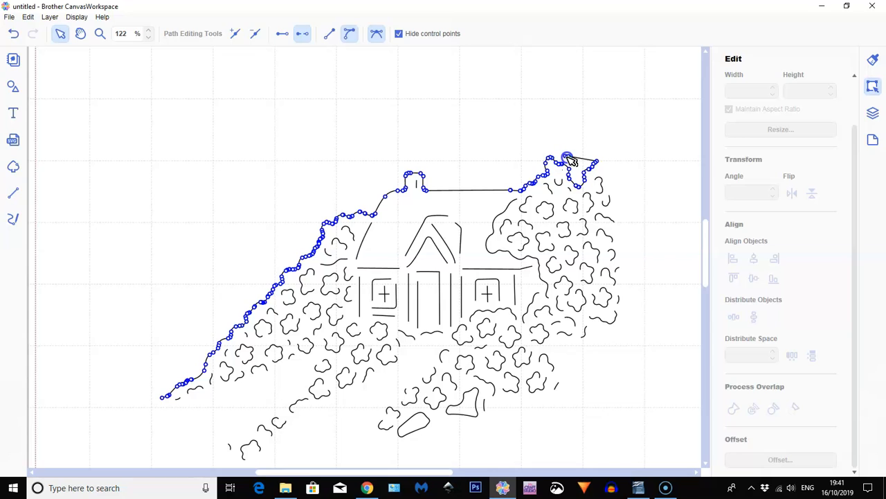
left_click(569, 158)
left_click(568, 158)
left_click(572, 160)
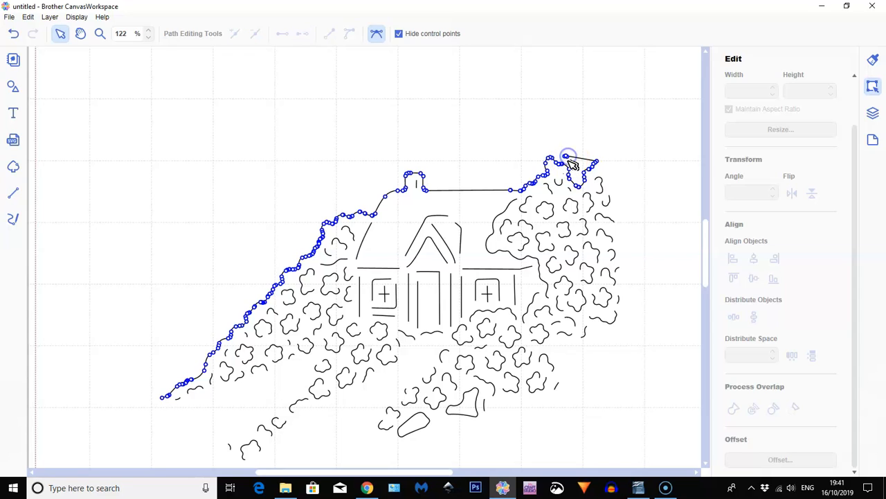
left_click(567, 157)
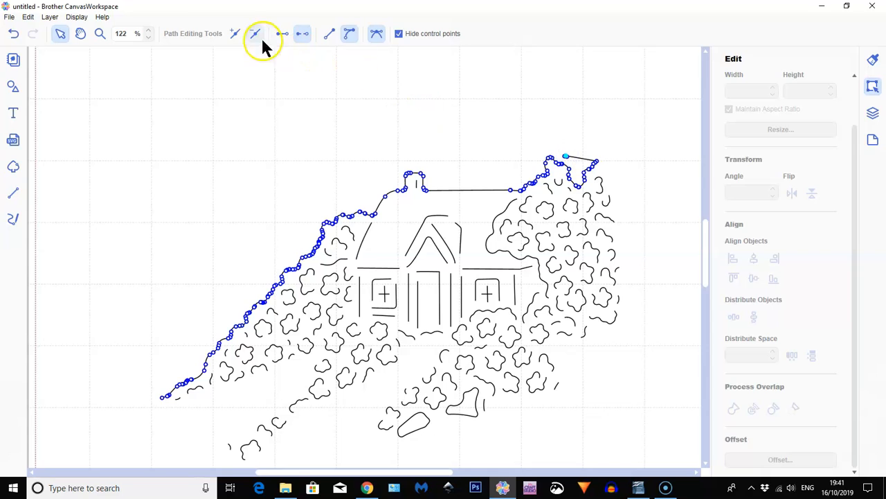
left_click(539, 155)
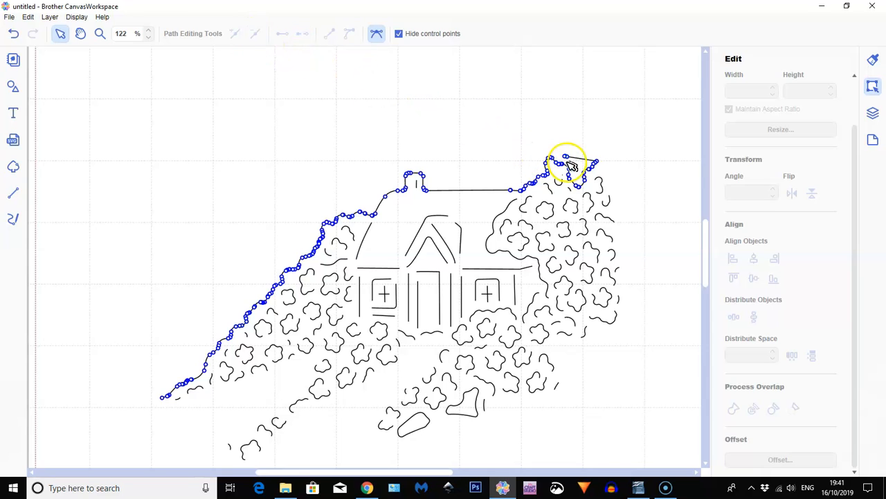
left_click(568, 157)
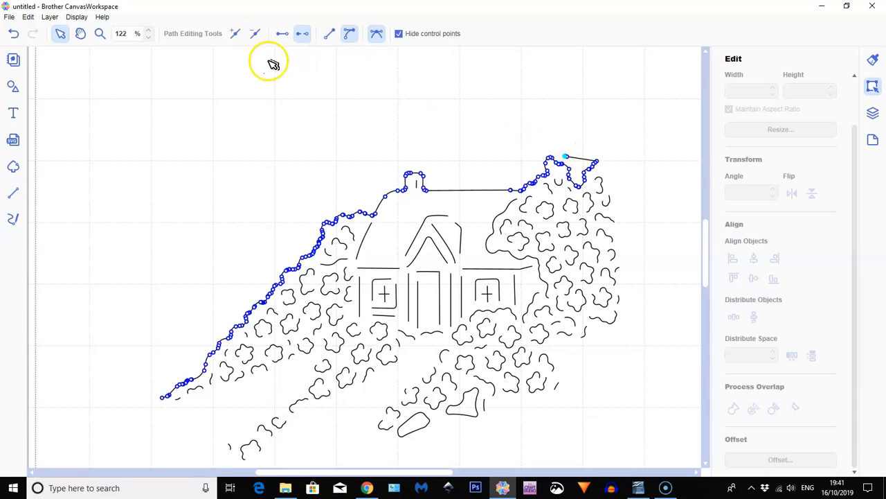
left_click(524, 149)
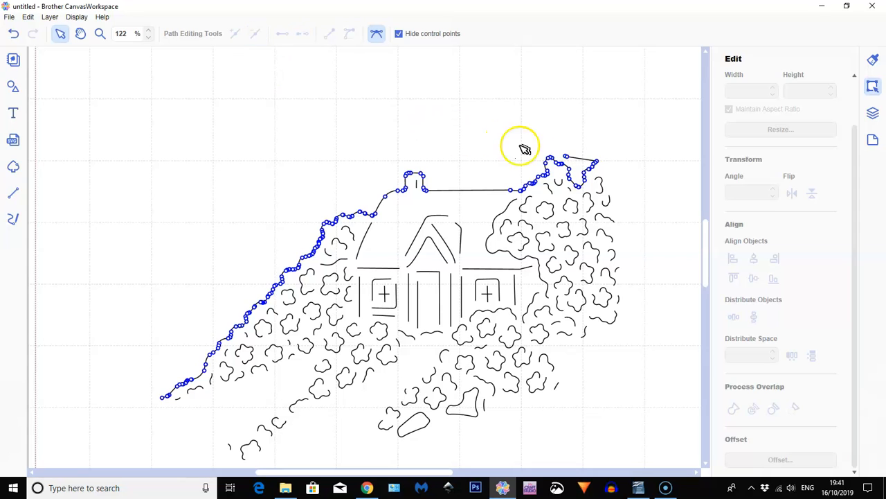
left_click(567, 158)
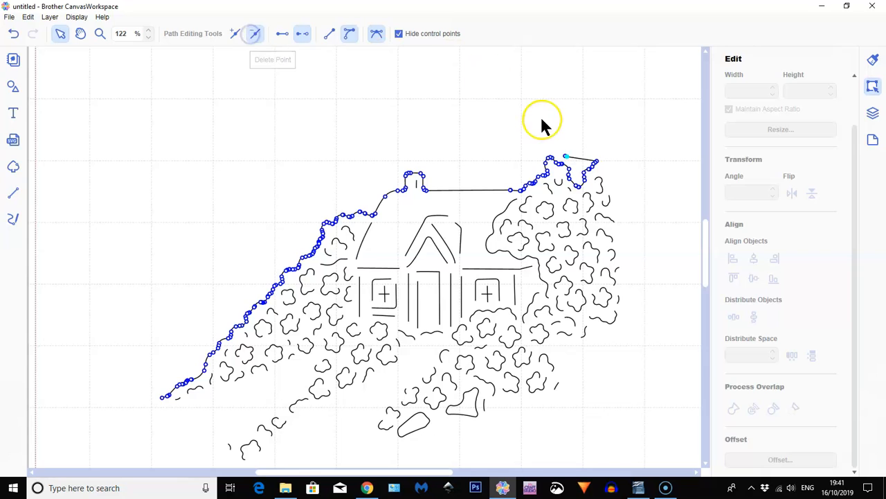
left_click(558, 137)
left_click(568, 157)
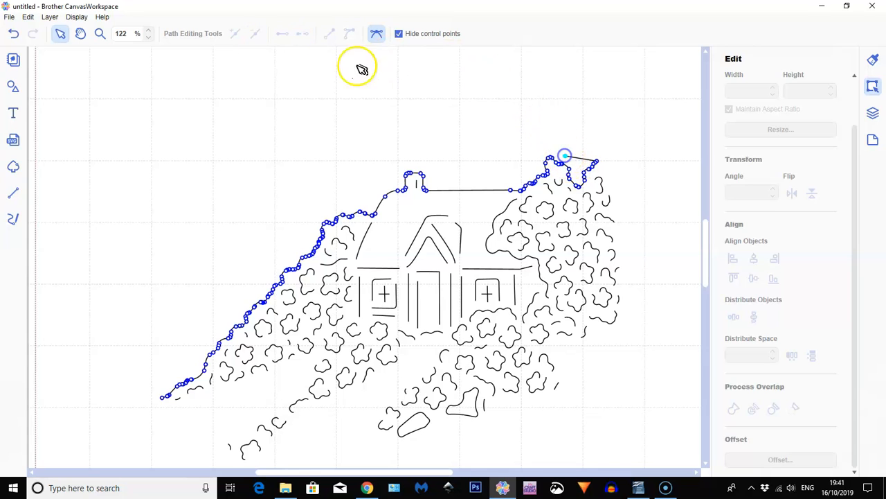
left_click(254, 33)
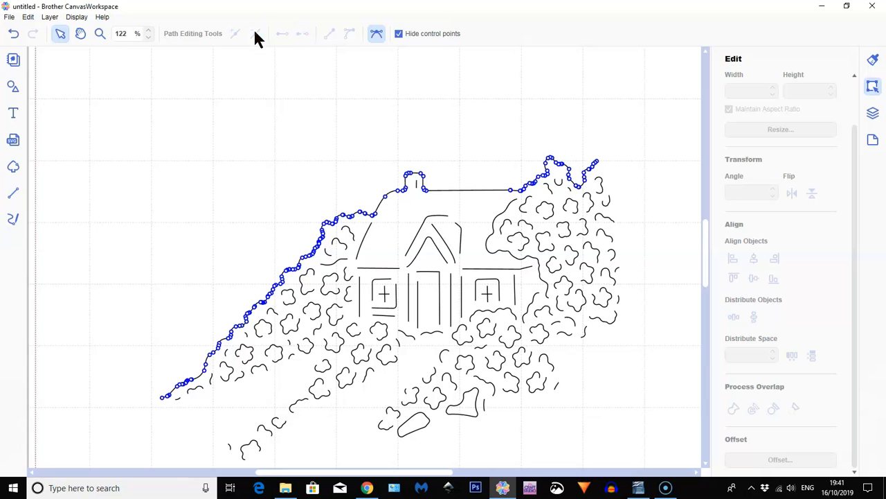
Finish editing the outline points and delete the two stray strokes below the cottage scene.
left_click(263, 107)
scroll(646, 147, "down", 3)
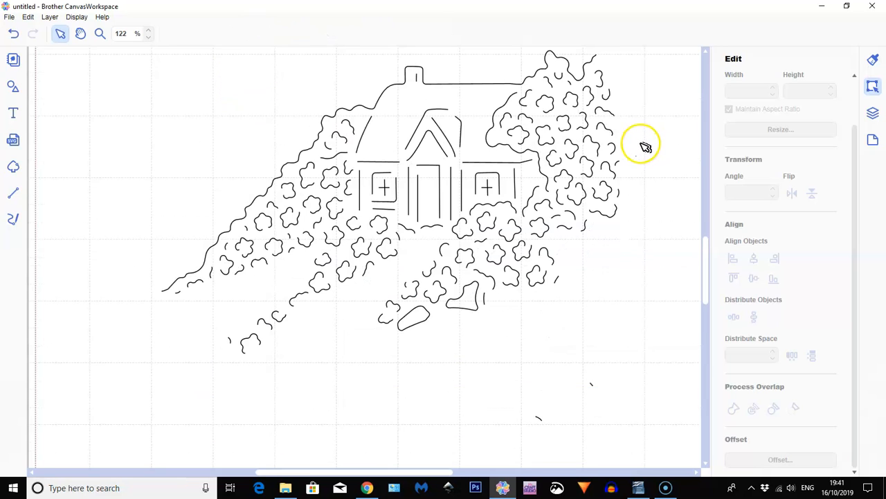
left_click(75, 18)
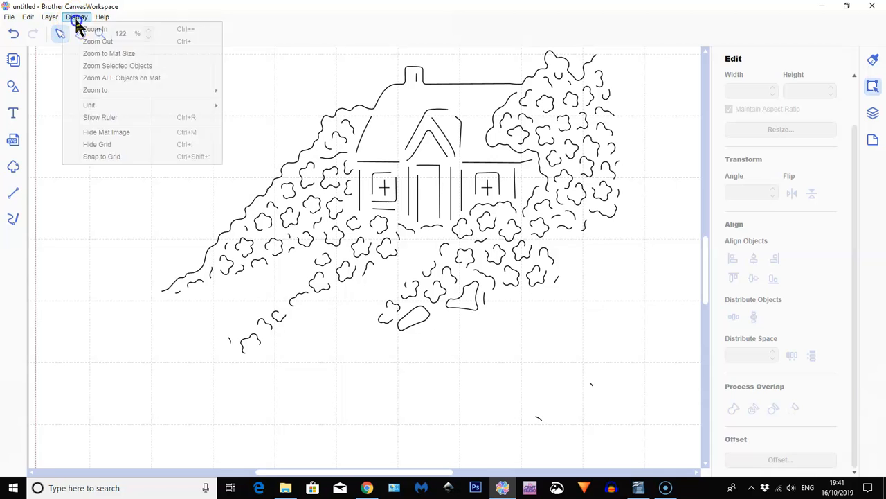
left_click(93, 53)
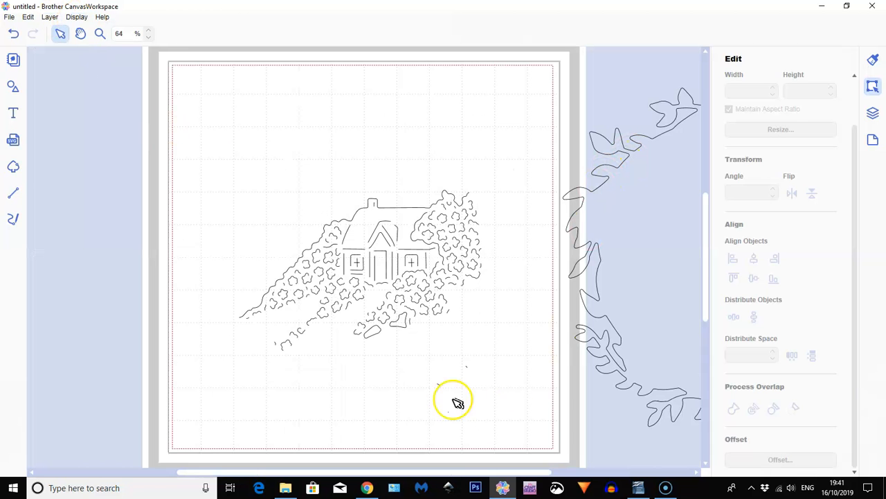
left_click_drag(416, 351, 494, 419)
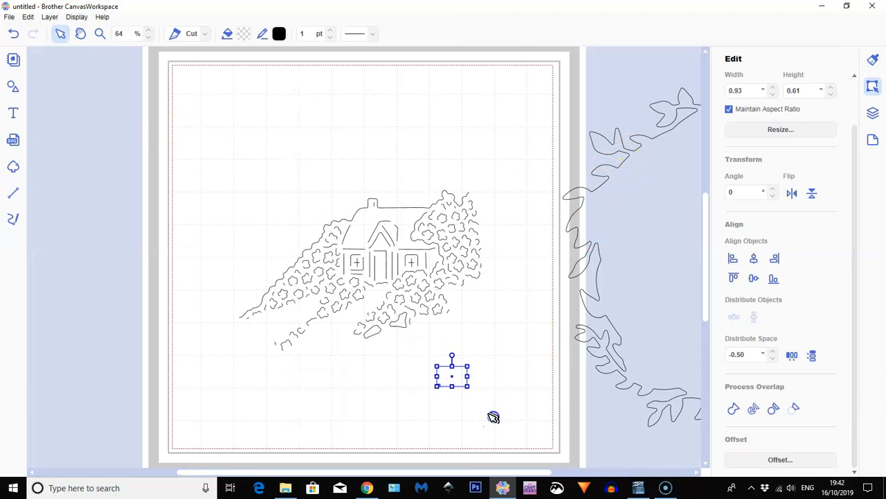
key("Delete")
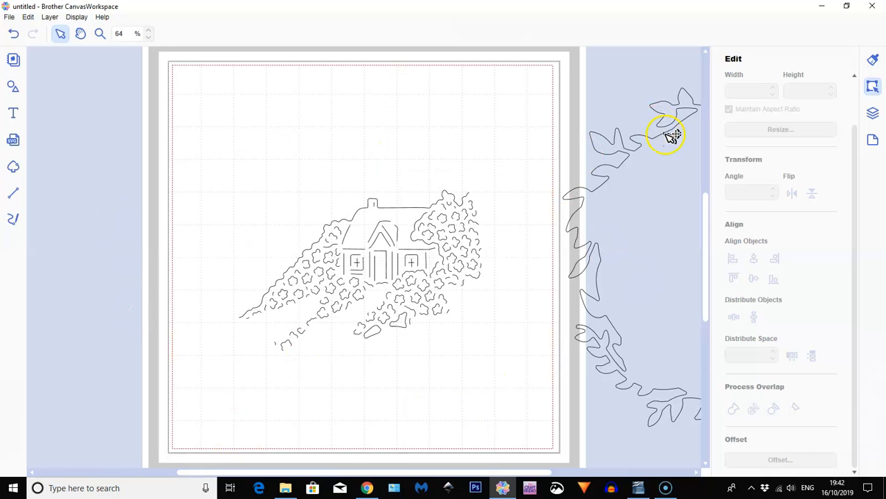
Place the wreath outline around the cottage as a frame and shrink it to about 10.71 by 11.31 inches.
left_click_drag(659, 134, 280, 145)
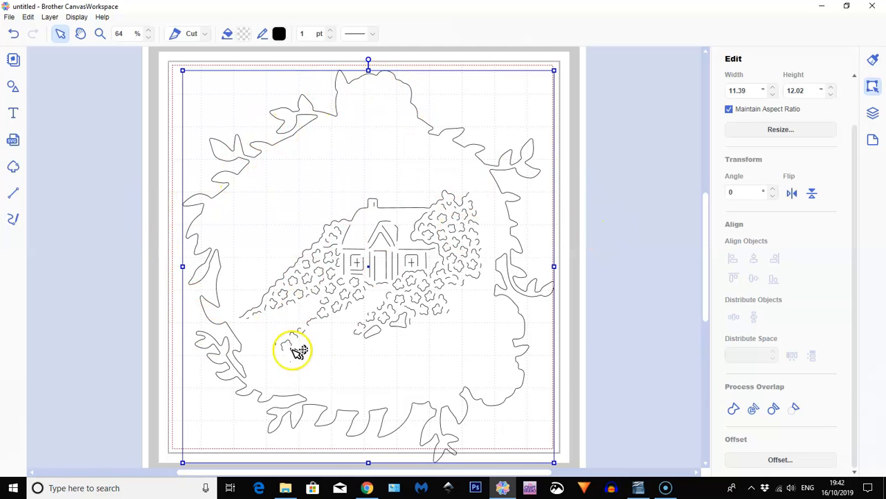
left_click_drag(554, 70, 531, 97)
left_click_drag(423, 154, 441, 152)
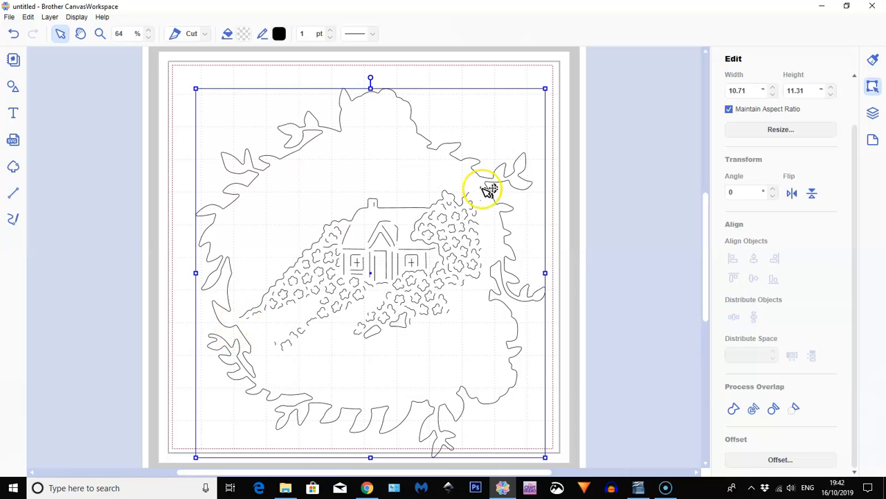
Move the wreath outline off the cottage and delete it.
left_click_drag(419, 134, 743, 116)
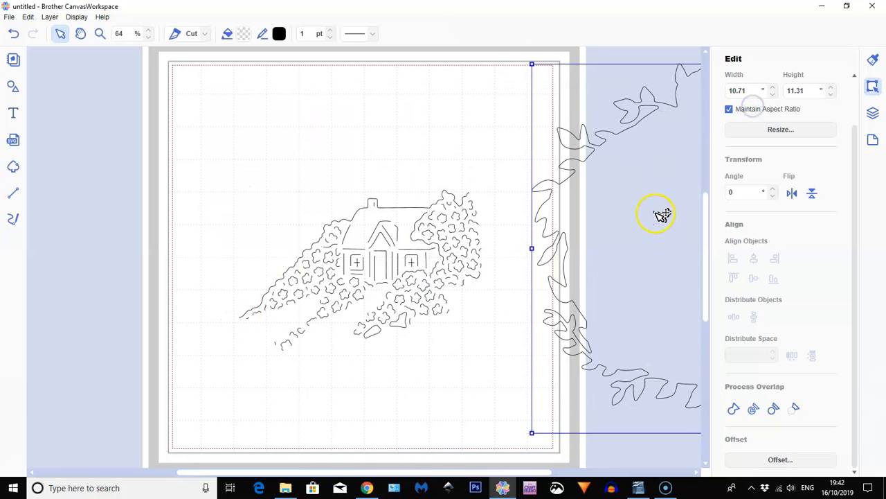
key("Delete")
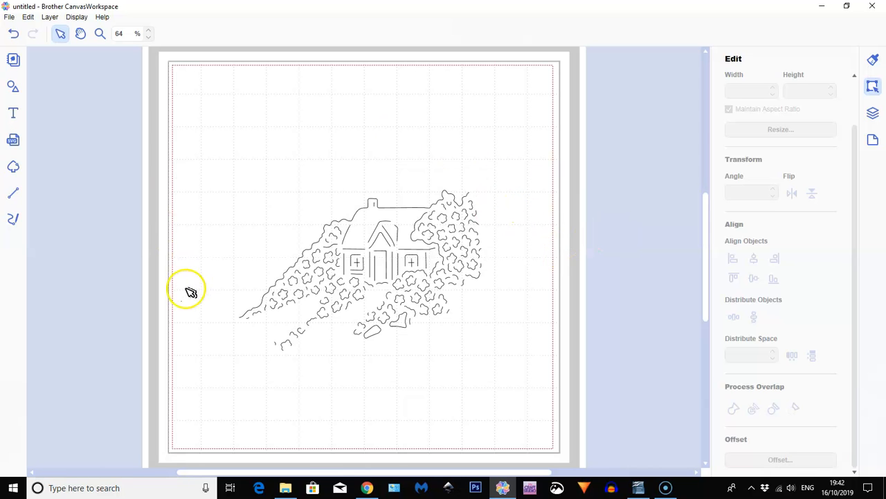
Add a plain ellipse from the basic shapes and place it over the left part of the cottage scene.
left_click(17, 89)
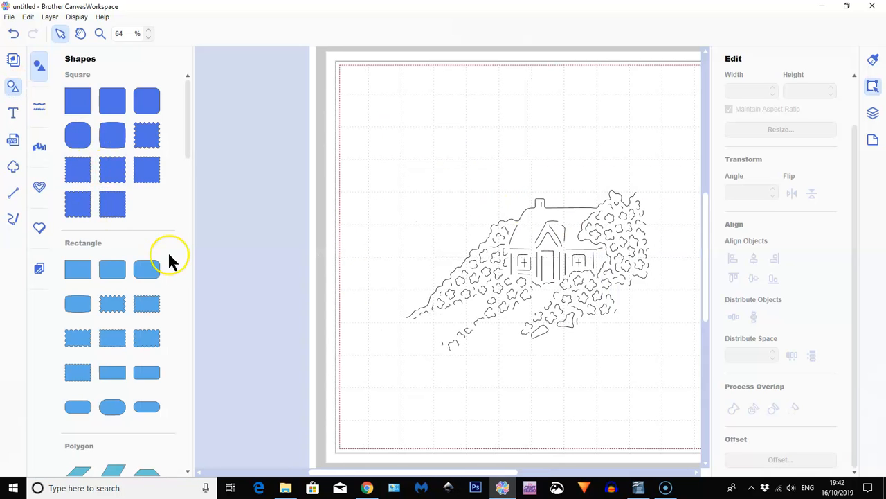
scroll(161, 245, "down", 3)
scroll(160, 244, "down", 12)
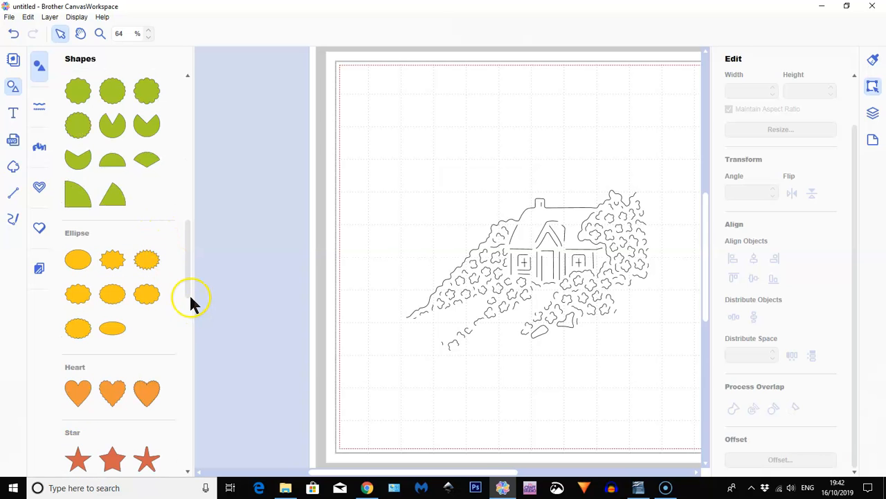
left_click(79, 260)
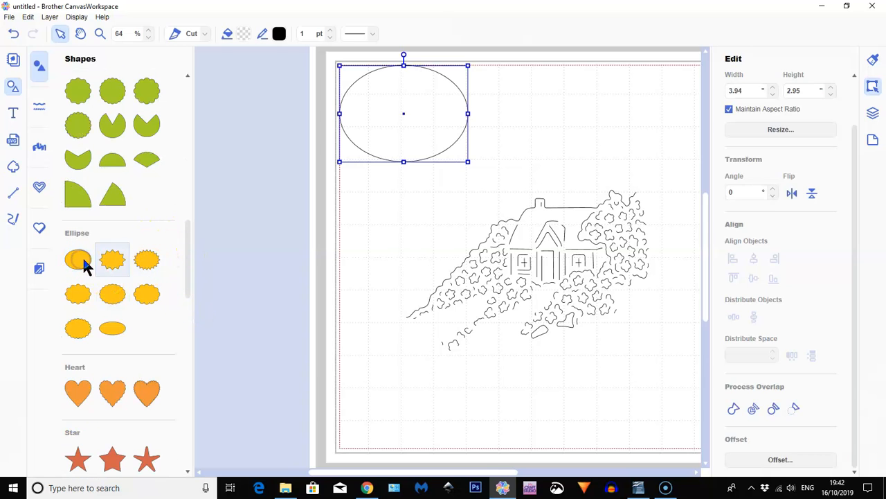
left_click_drag(418, 152, 480, 274)
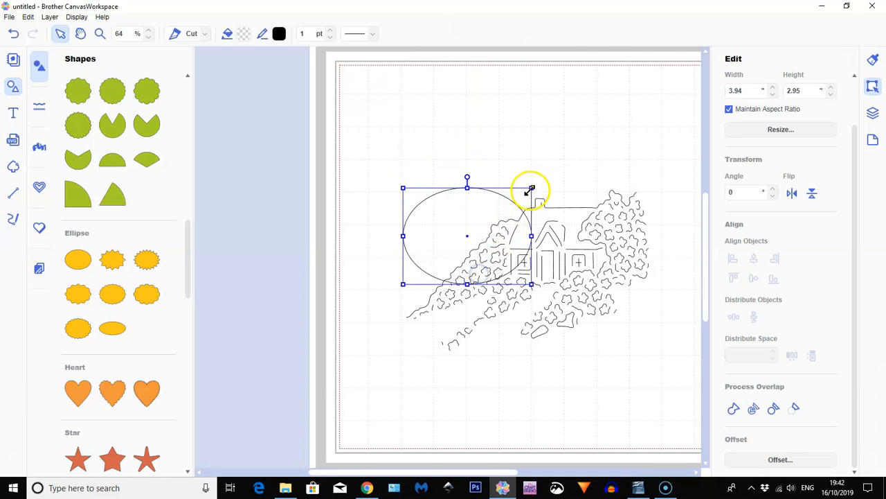
Enlarge and flatten the ellipse to about 9.32 by 6.33 inches so that it frames the whole cottage scene.
left_click_drag(532, 188, 663, 144)
left_click_drag(530, 149, 545, 214)
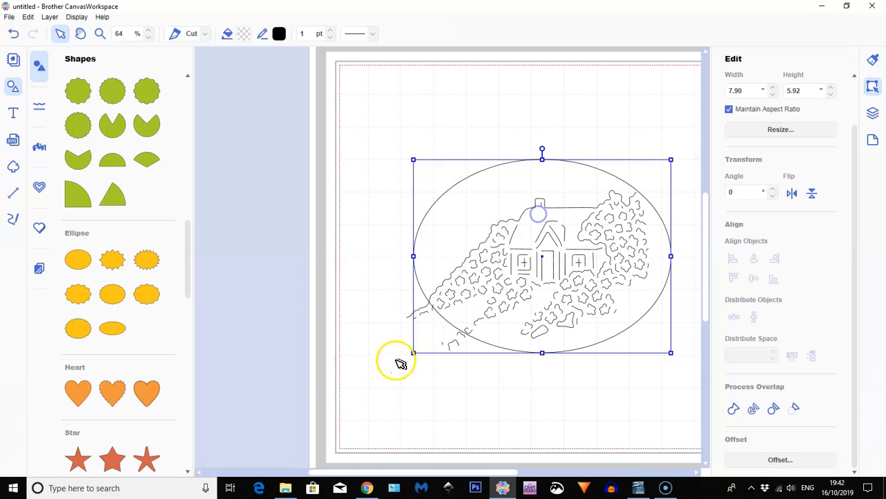
left_click_drag(410, 356, 367, 407)
left_click_drag(551, 359, 562, 351)
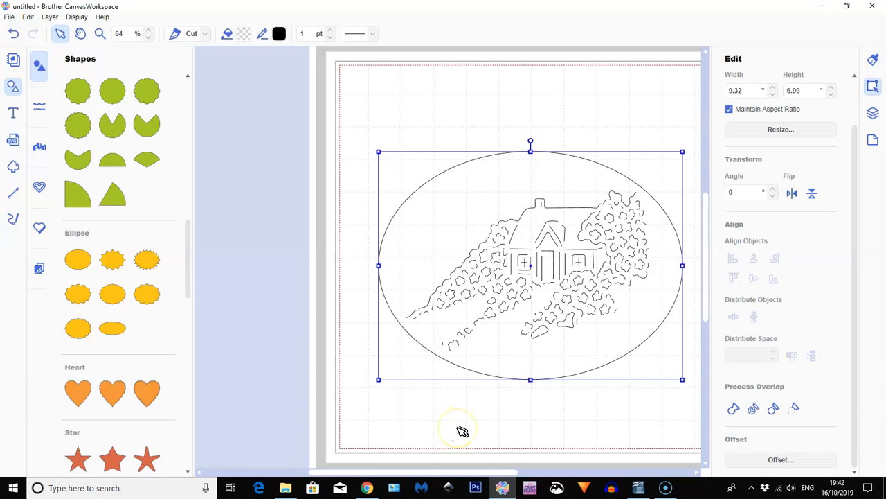
left_click_drag(531, 151, 532, 162)
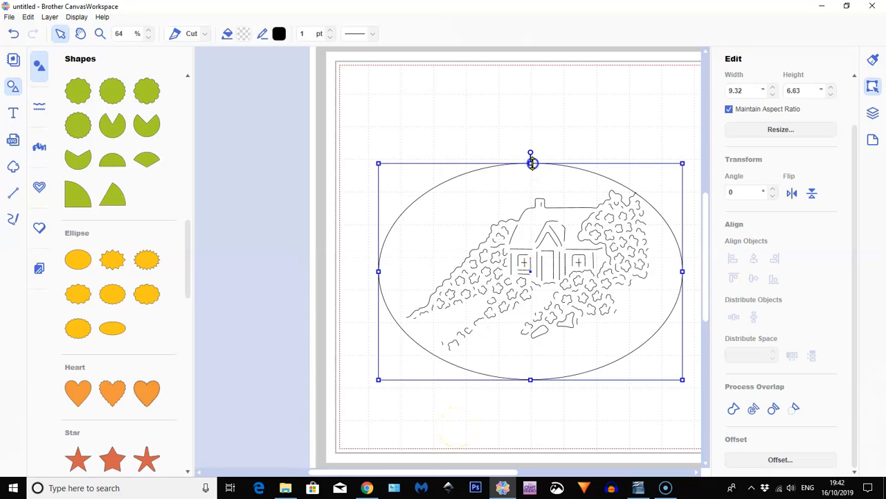
left_click_drag(531, 380, 532, 370)
left_click_drag(608, 340, 610, 339)
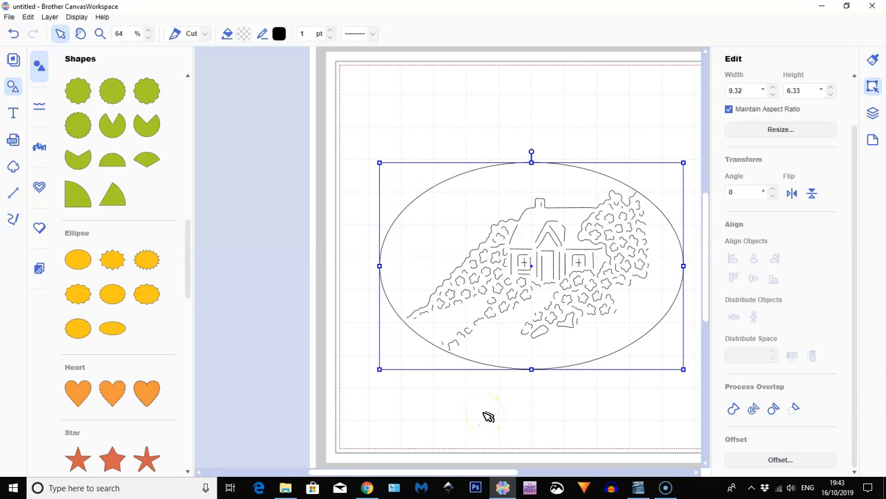
Clear the mat by deleting the ellipse together with all cottage pieces, and close the shape library.
left_click(332, 141)
left_click_drag(329, 138, 554, 301)
left_click_drag(663, 416, 704, 448)
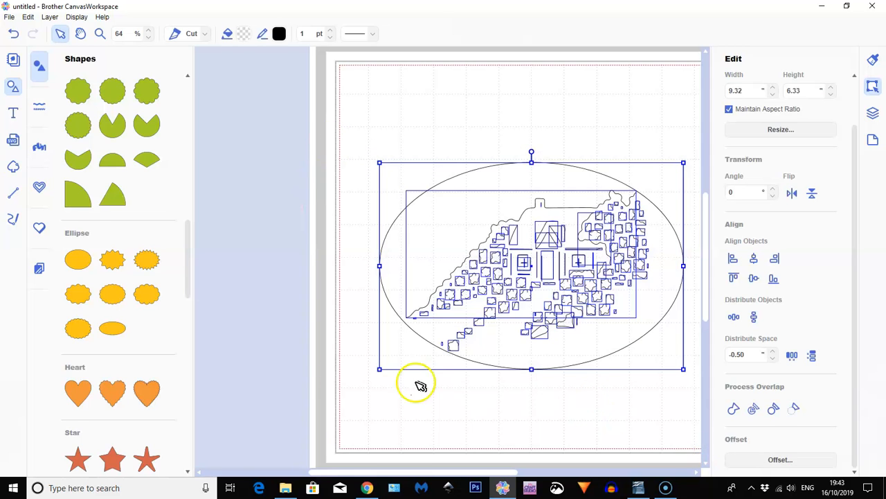
key("Delete")
left_click(12, 88)
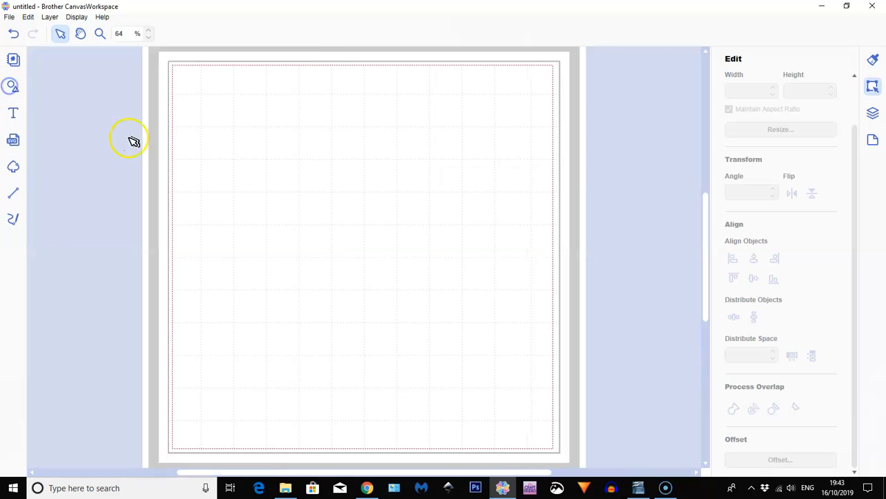
left_click(7, 17)
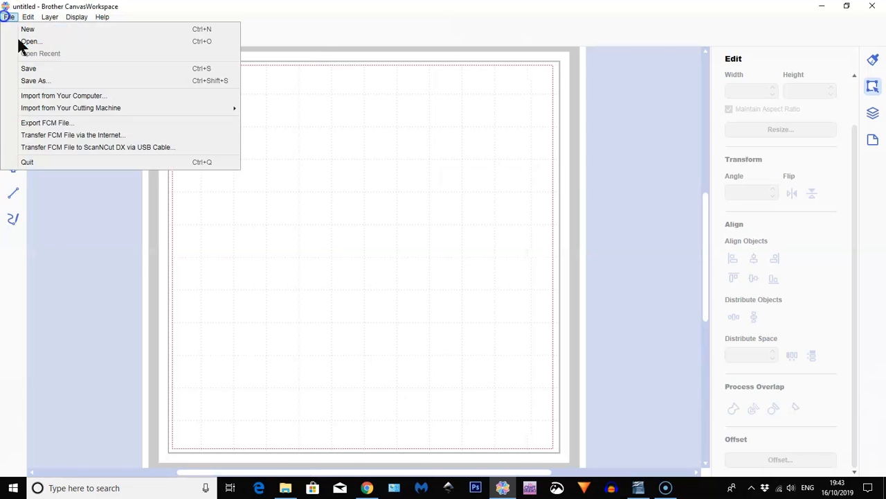
left_click(61, 123)
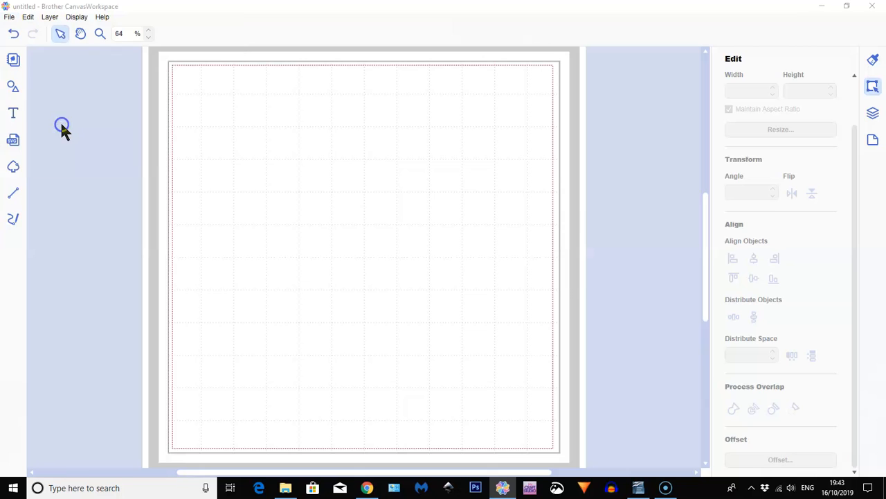
left_click(544, 270)
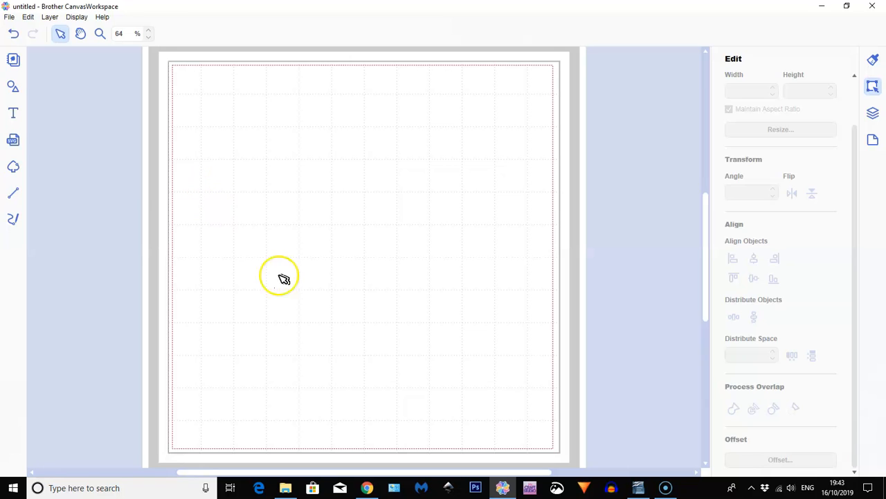
mouse_move(367, 487)
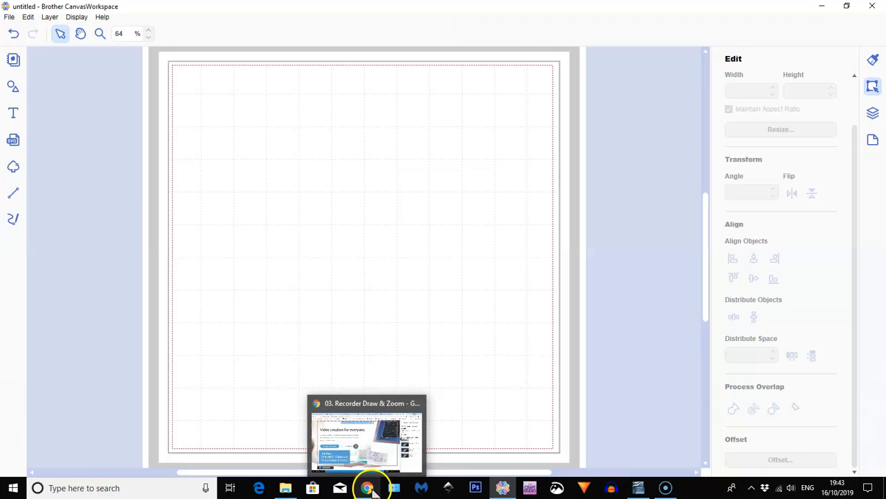
left_click(338, 261)
left_click(335, 242)
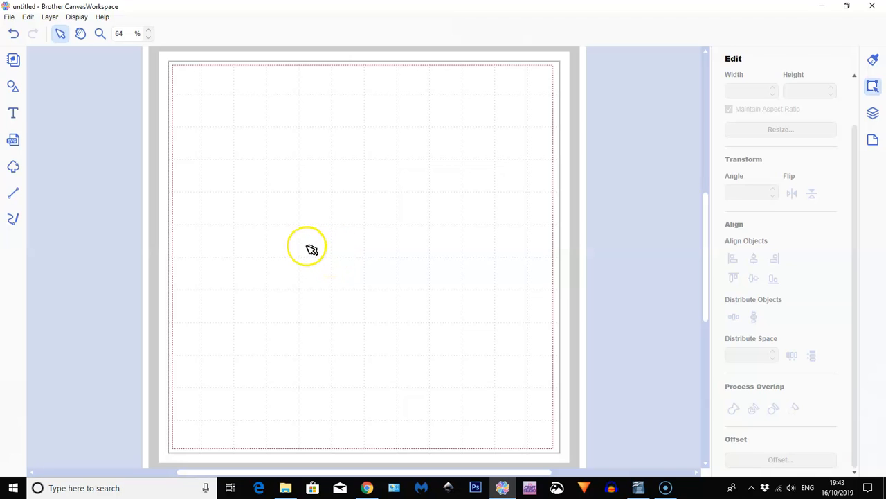